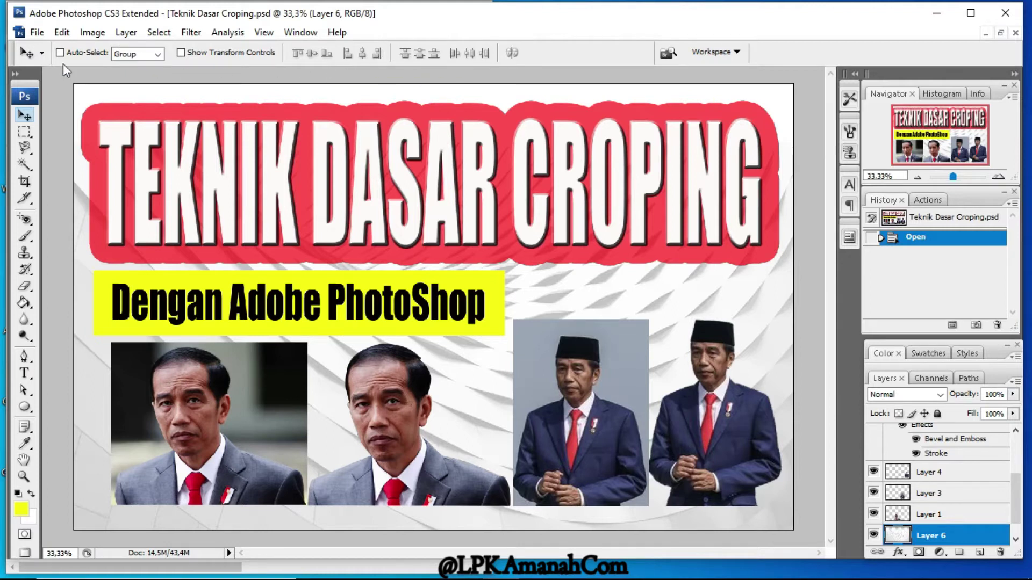
- Create a new A4 document from the International Paper preset with white background contents
left_click(37, 33)
left_click(311, 156)
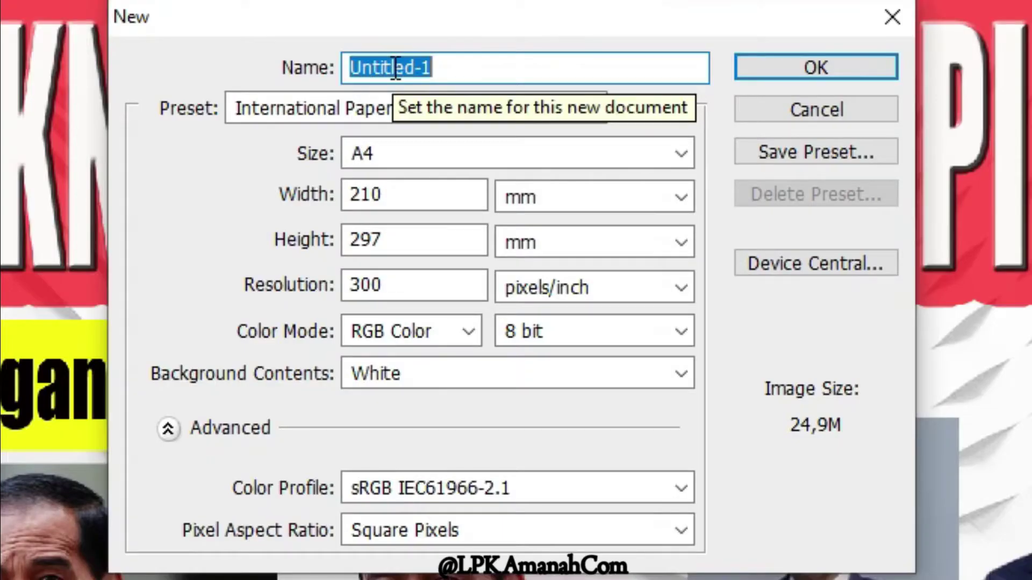
left_click(269, 109)
left_click(269, 109)
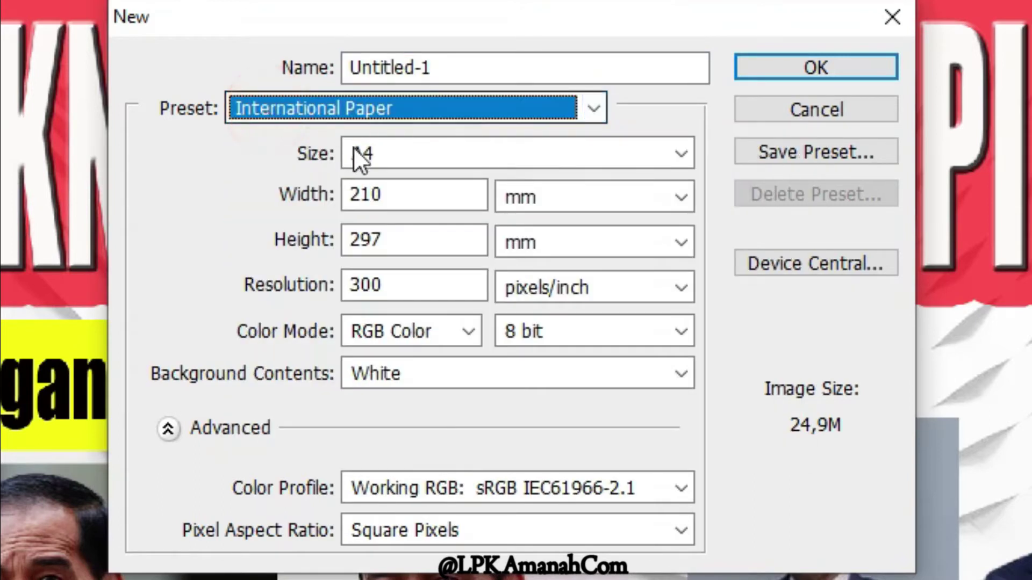
left_click(405, 152)
left_click(406, 152)
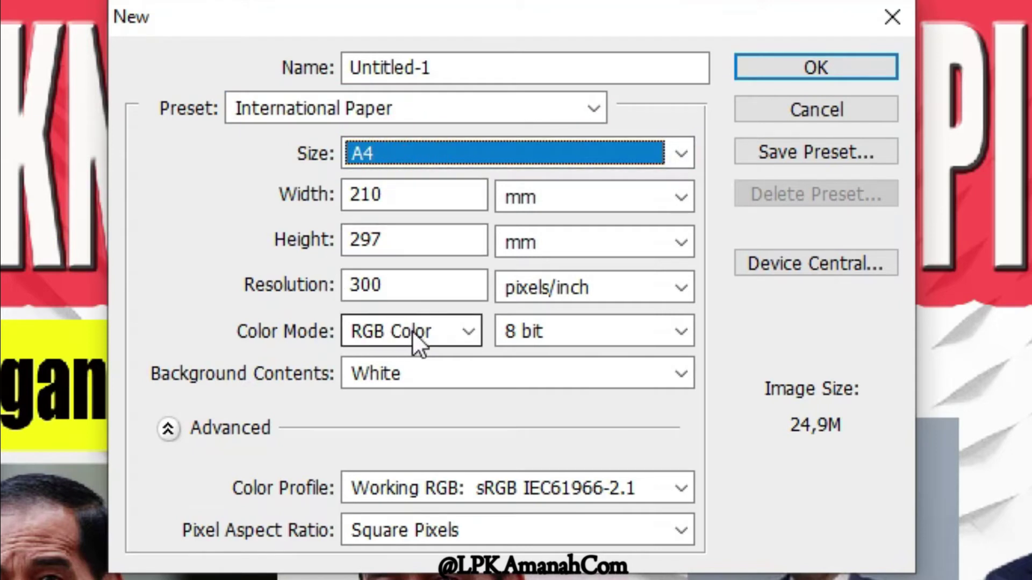
left_click(411, 380)
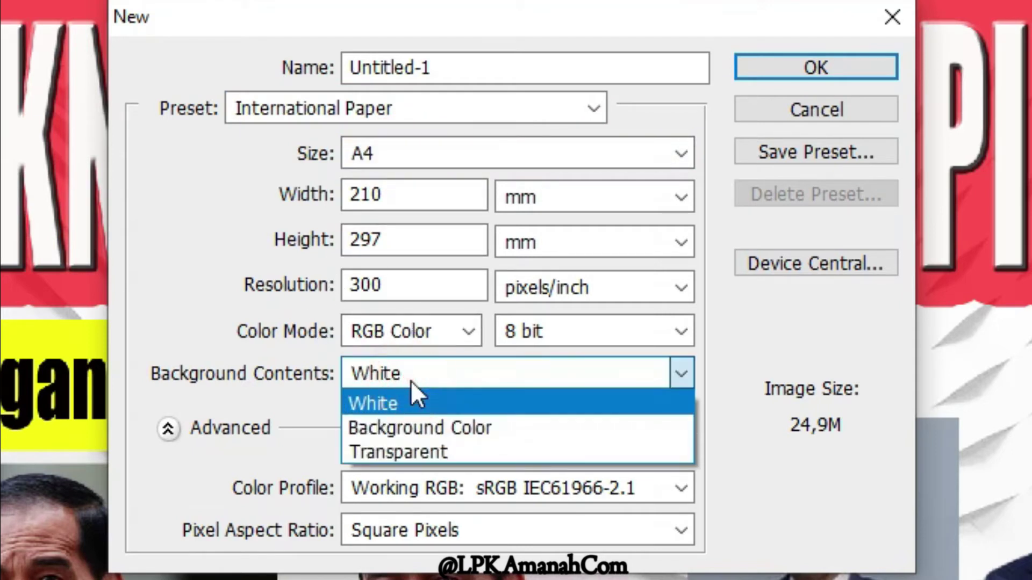
left_click(405, 405)
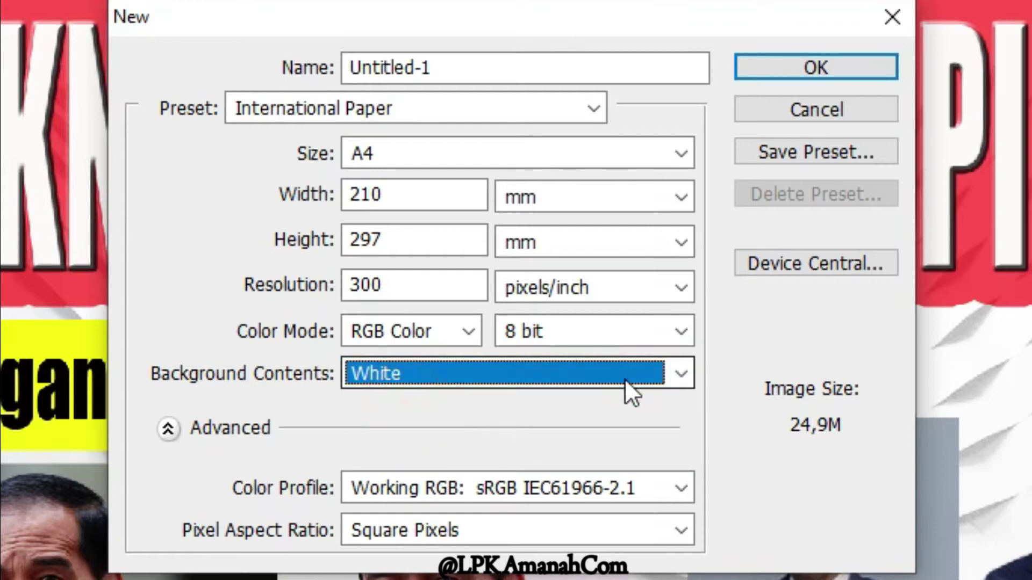
left_click(781, 68)
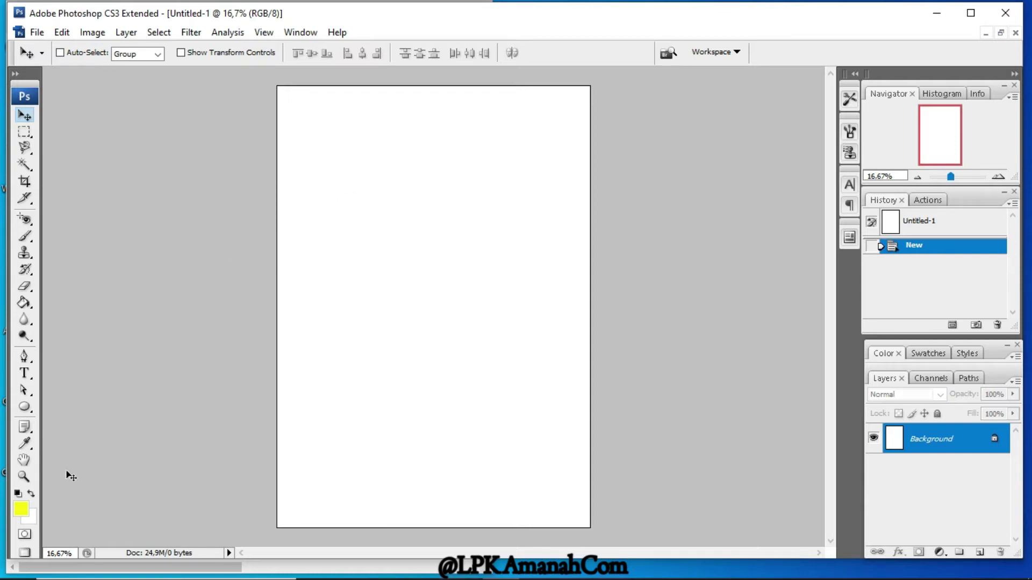
- Switch to Standard Screen Mode and shift the blank document's window slightly up in the workspace
left_click(24, 554)
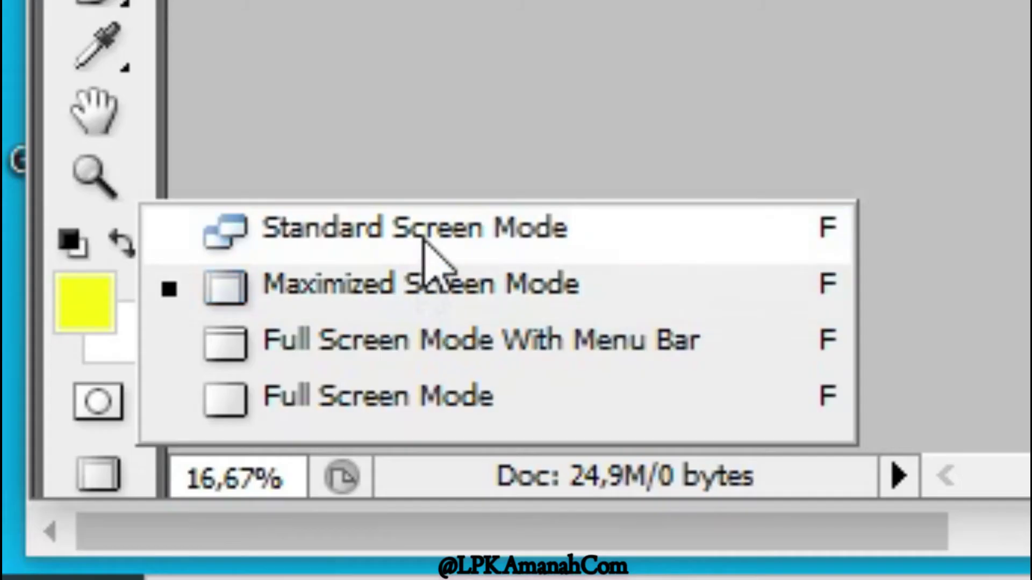
left_click(424, 245)
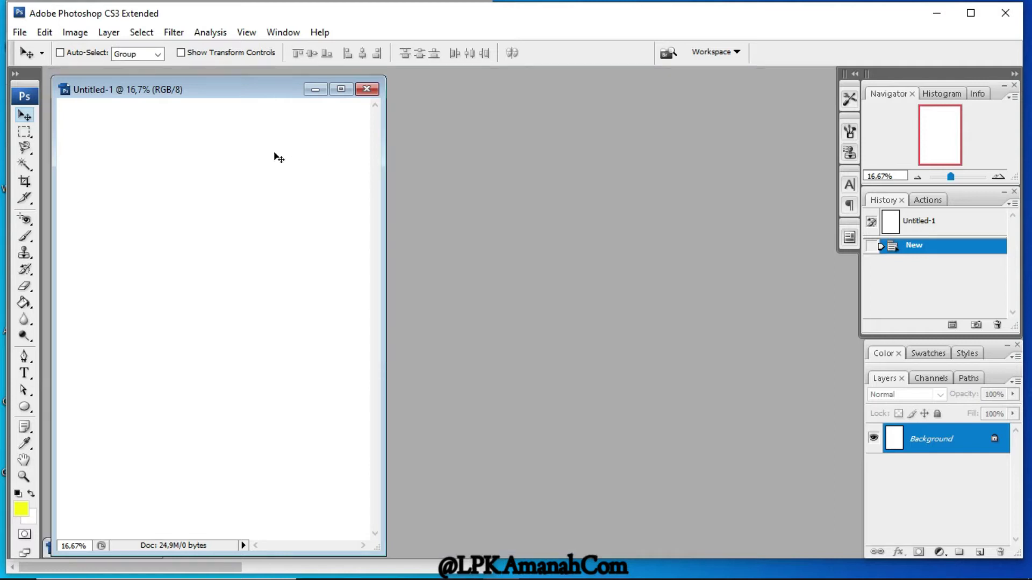
left_click_drag(250, 91, 245, 84)
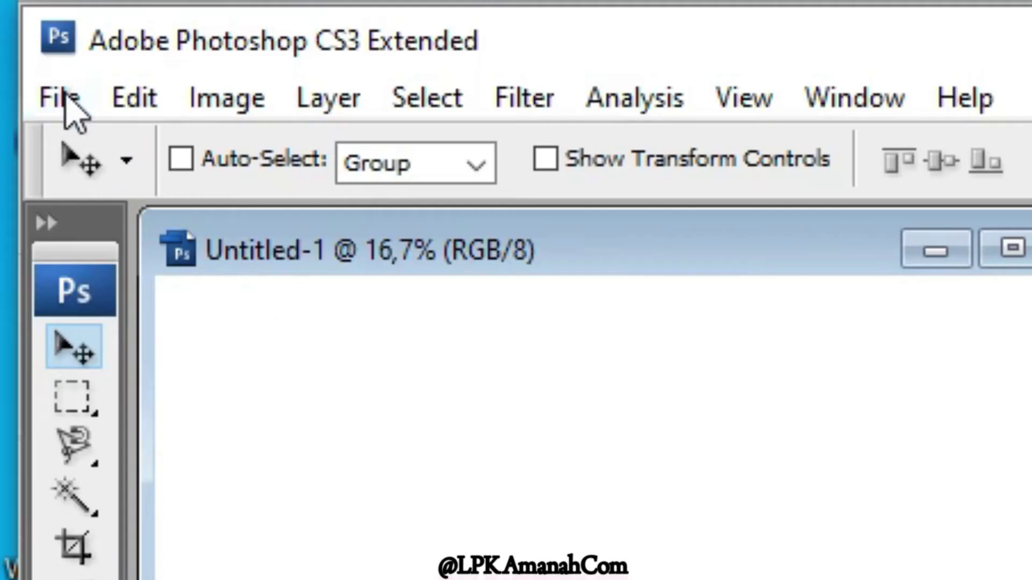
- Open the Pakde Joko image from the Objek Croping folder
left_click(20, 32)
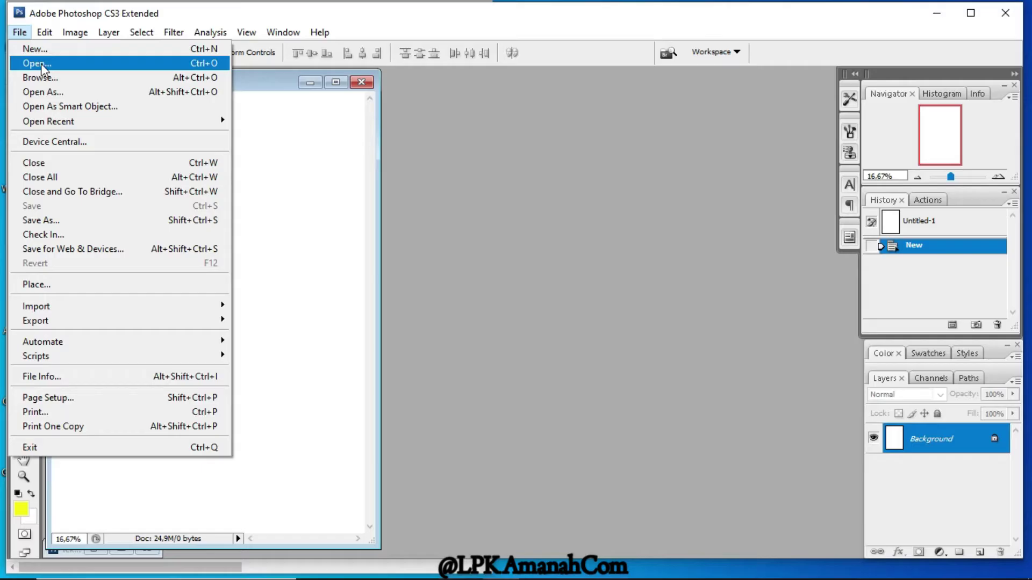
left_click(117, 191)
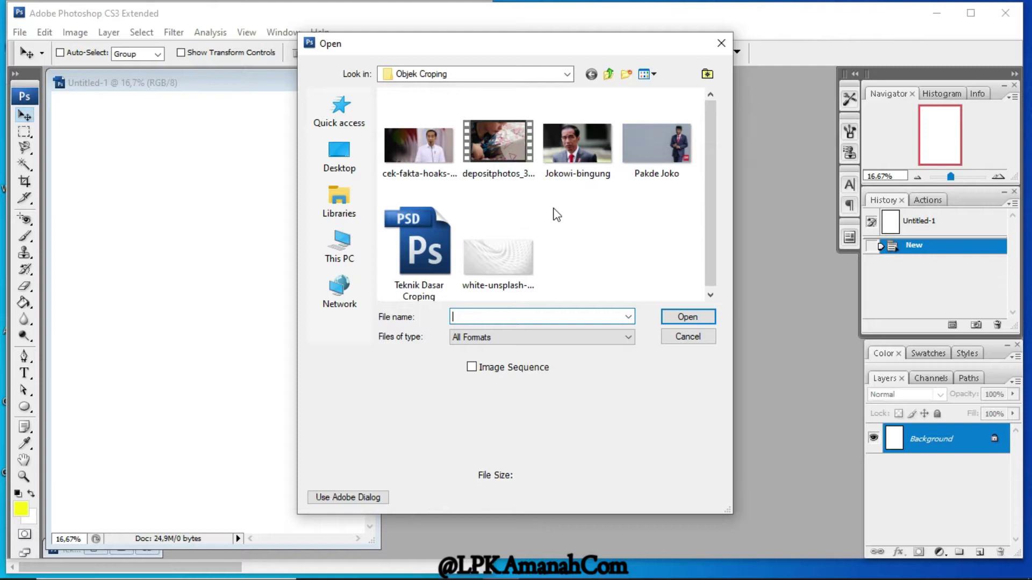
left_click(646, 155)
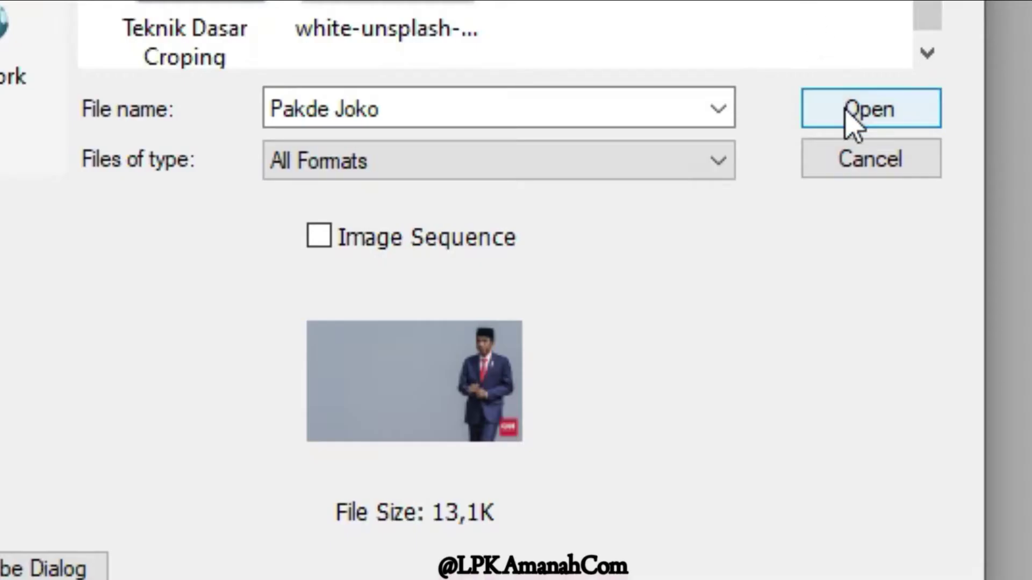
left_click(854, 119)
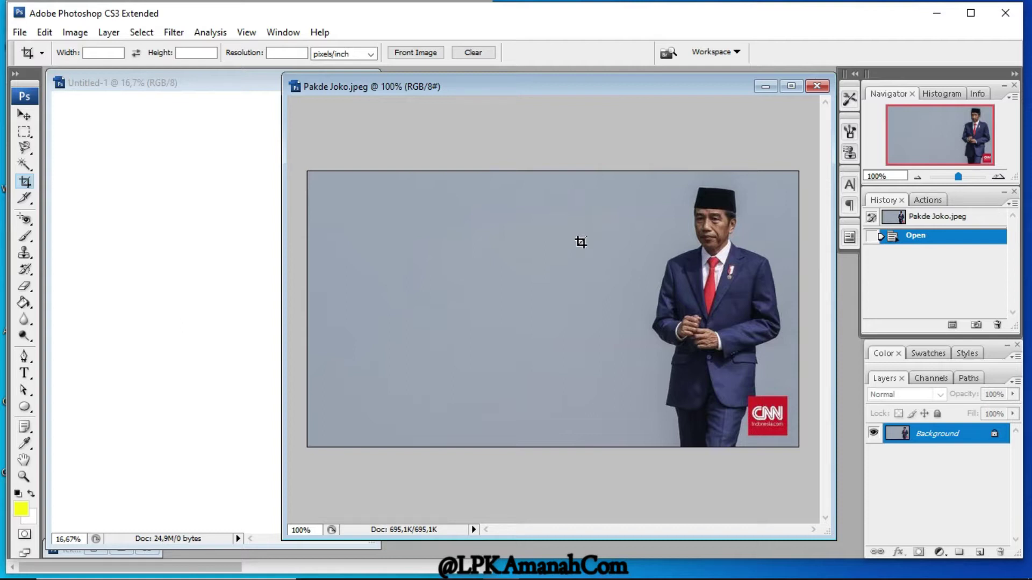
left_click_drag(656, 172, 779, 458)
key("Return")
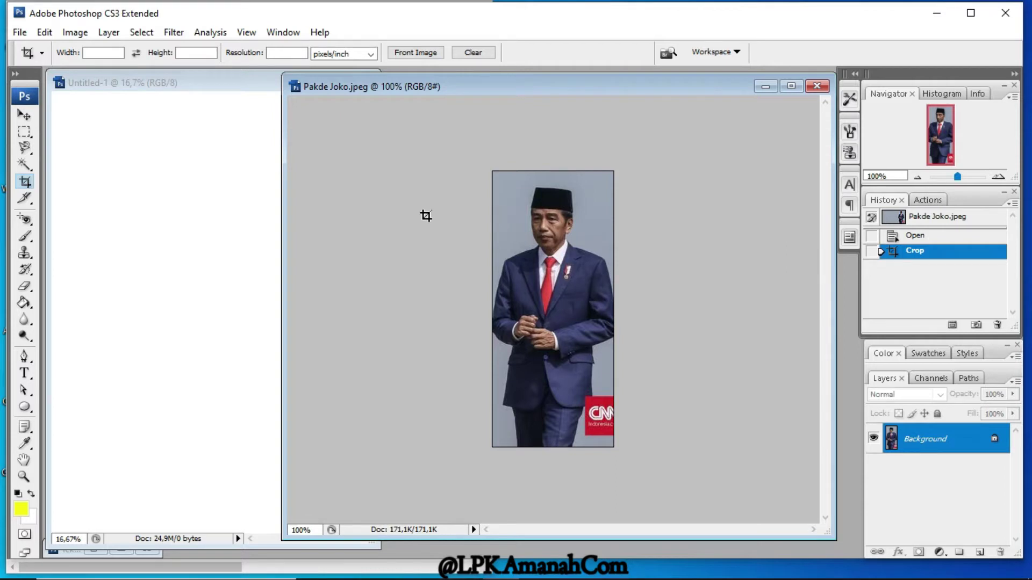
key("ctrl+z")
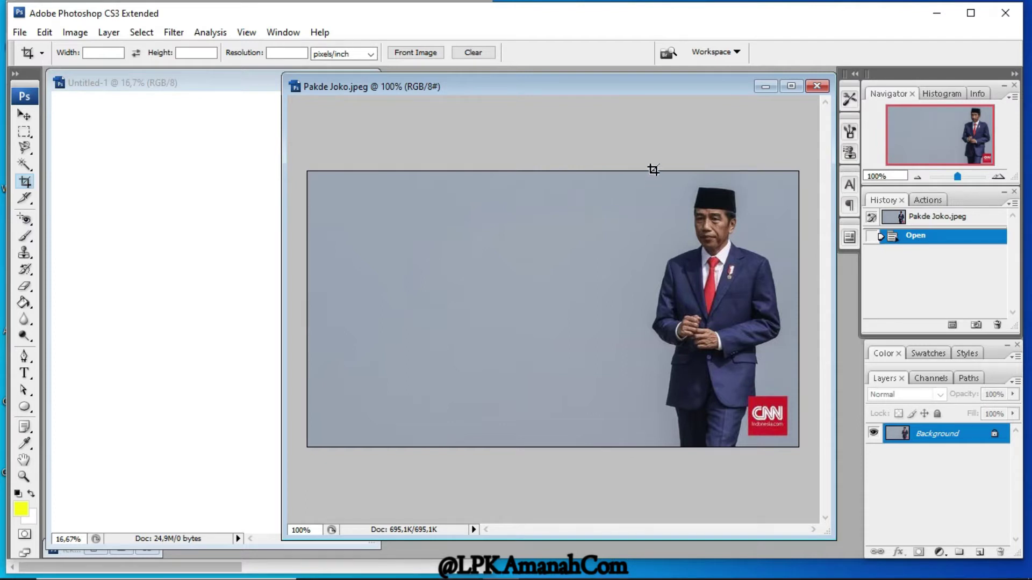
- Draw a crop frame around the standing man, spanning the full height of the photo
left_click_drag(670, 243, 782, 450)
left_click(652, 174)
left_click_drag(653, 174, 782, 446)
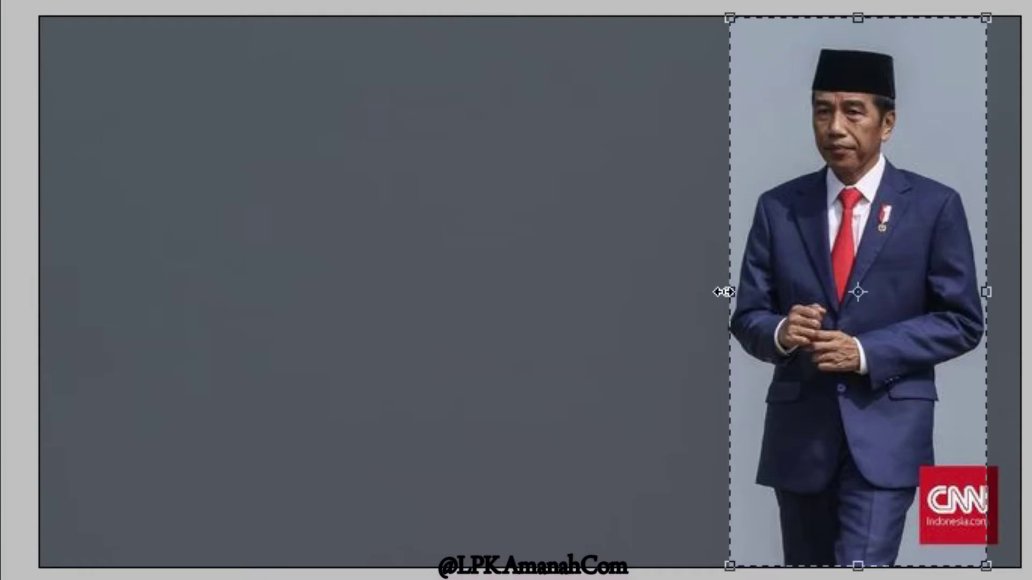
- Widen the crop frame around the man and CNN logo, trim its upper and lower edges slightly, and apply the crop
left_click_drag(729, 297, 708, 299)
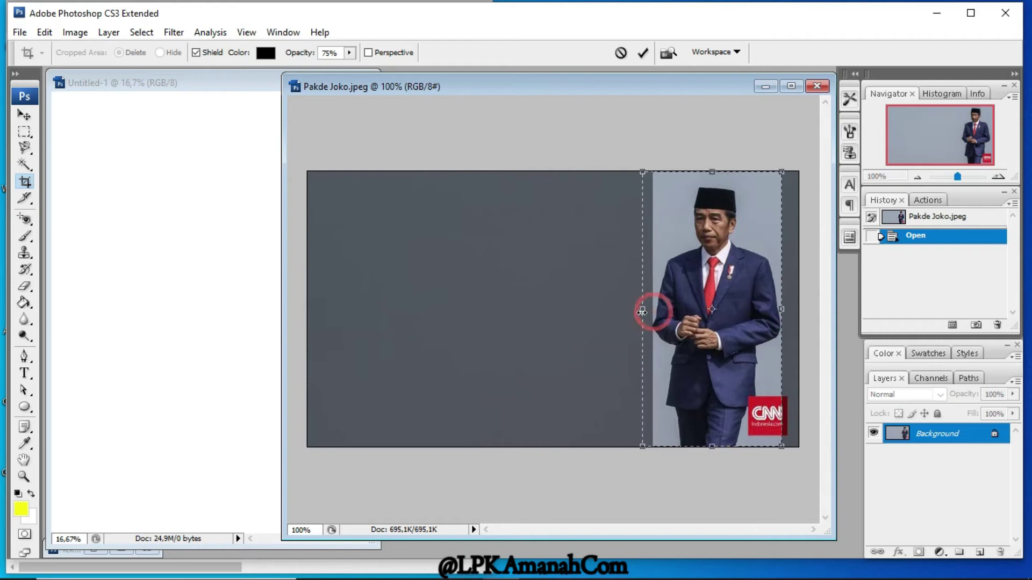
left_click_drag(642, 312, 639, 310)
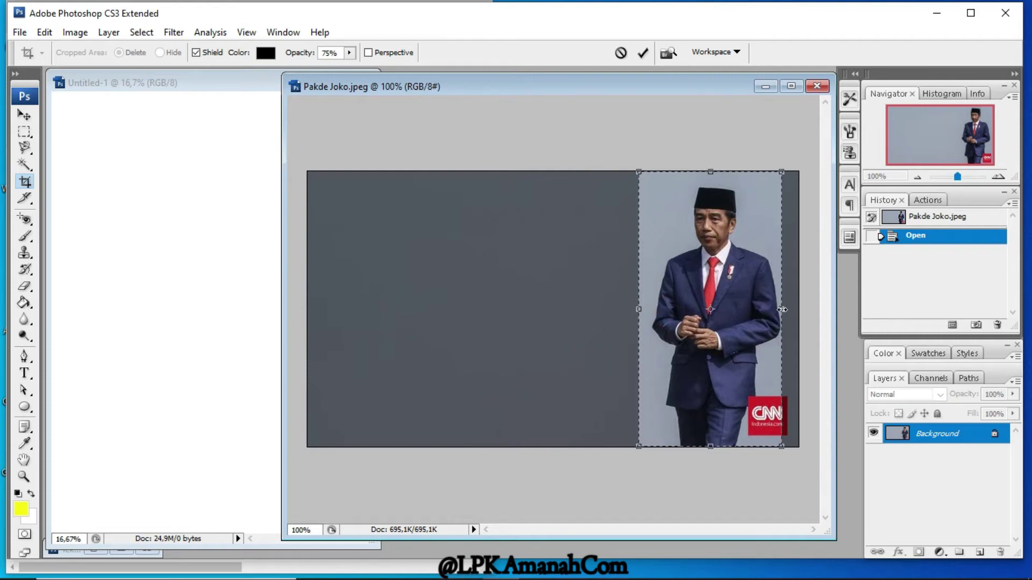
left_click_drag(782, 310, 790, 310)
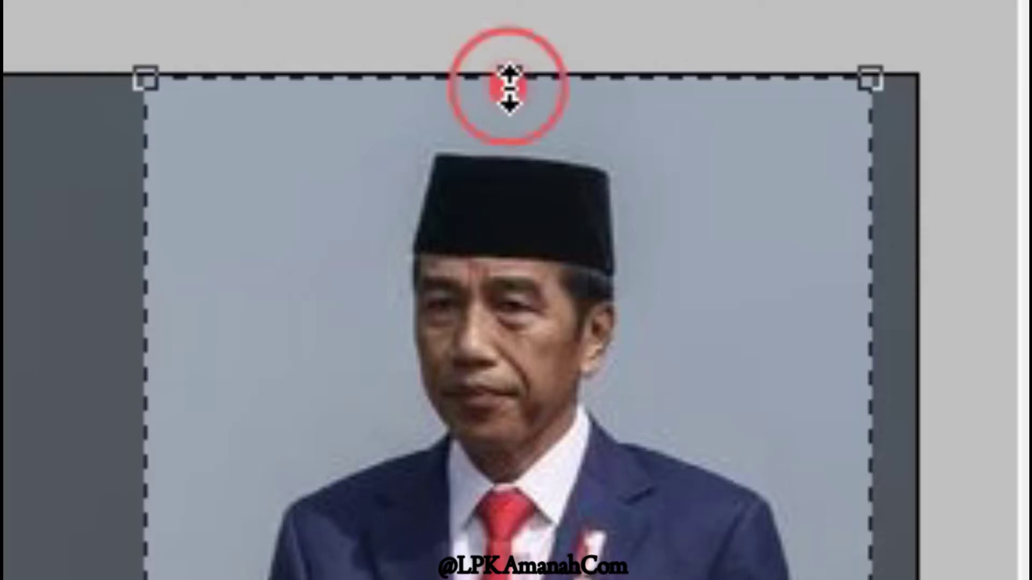
left_click_drag(508, 86, 524, 136)
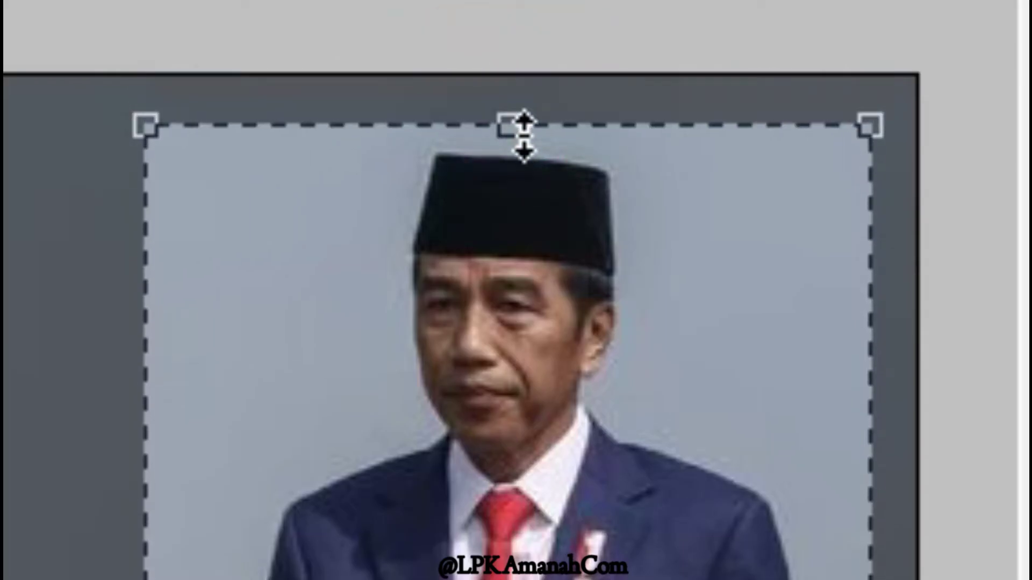
left_click_drag(715, 448, 715, 437)
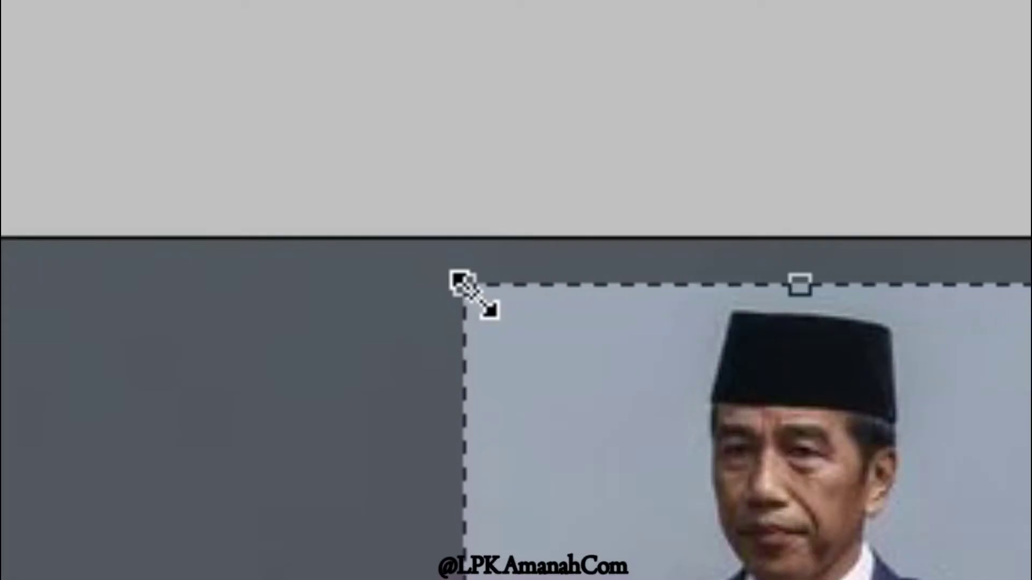
left_click_drag(474, 296, 512, 297)
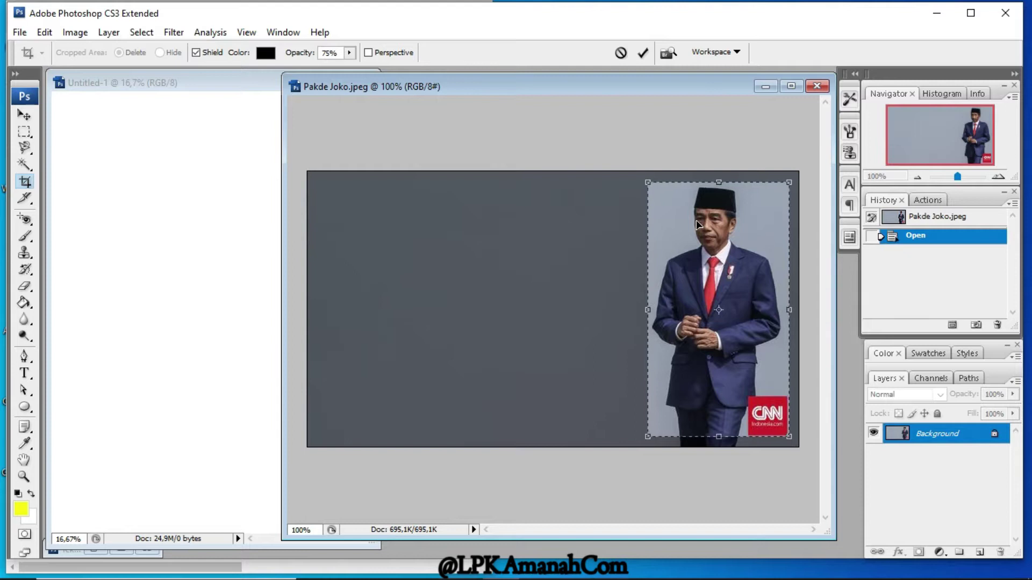
key("Return")
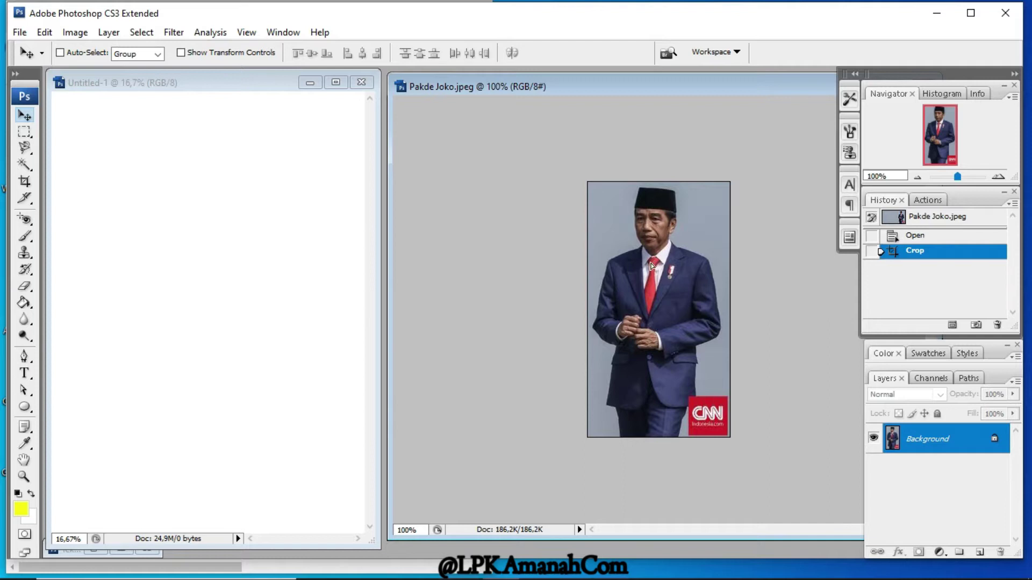
- Copy the cropped photo into the blank Untitled-1 document with the Move tool
left_click_drag(390, 258, 357, 258)
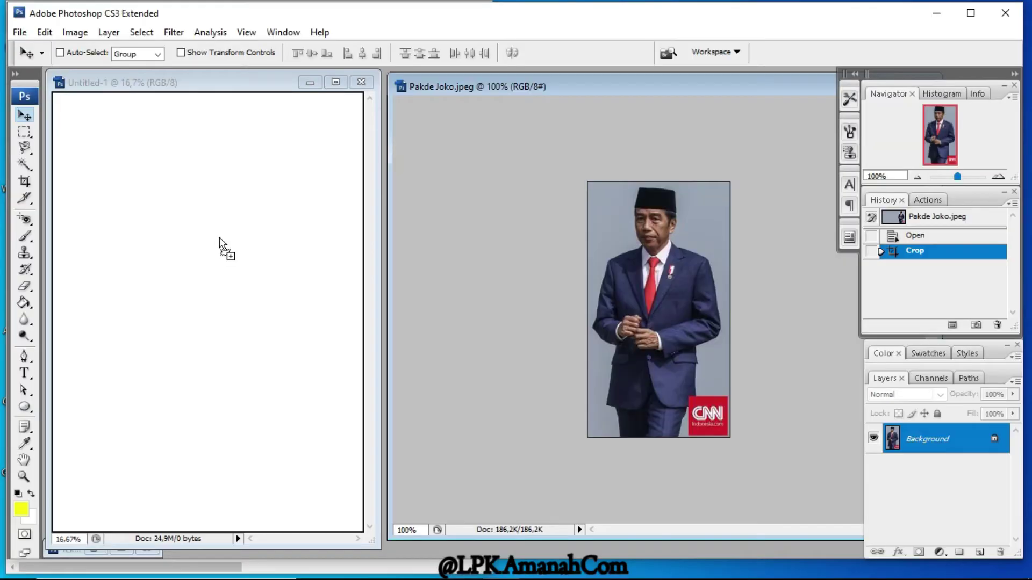
left_click_drag(219, 237, 219, 237)
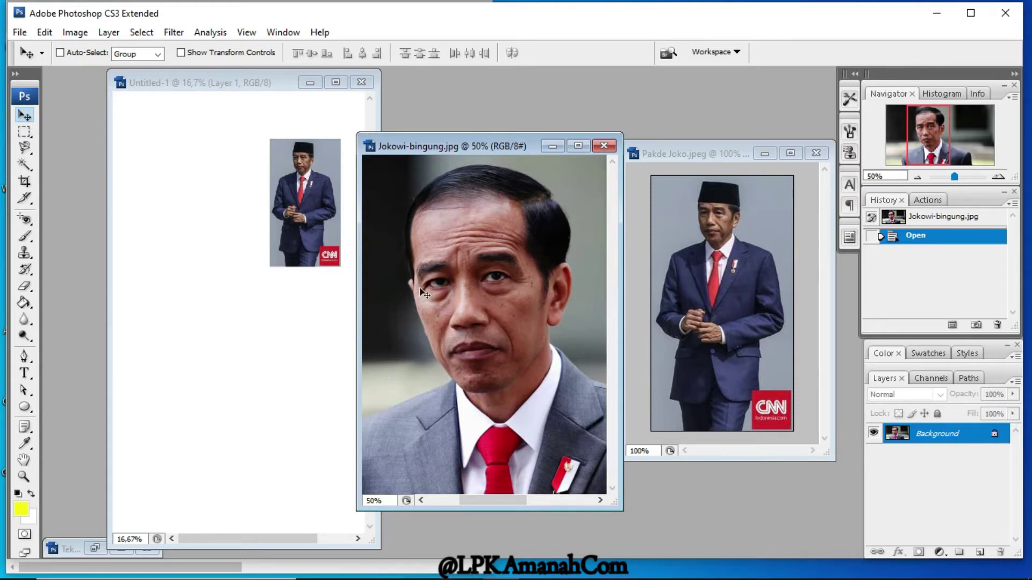
- Select the grey background on both sides of the man in Pakde Joko.jpeg with the Quick Selection Tool
left_click(688, 156)
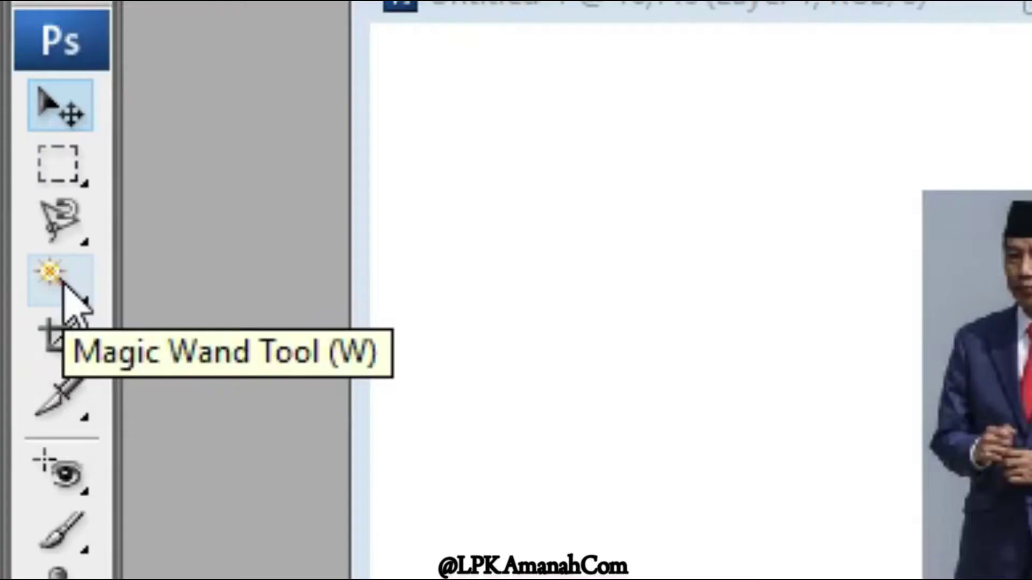
left_click(64, 285)
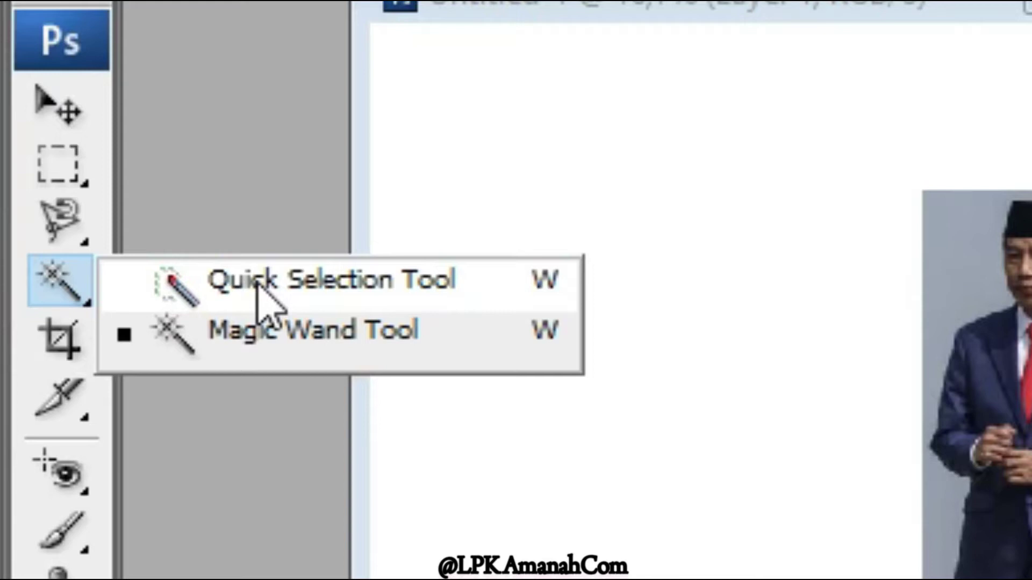
left_click(215, 288)
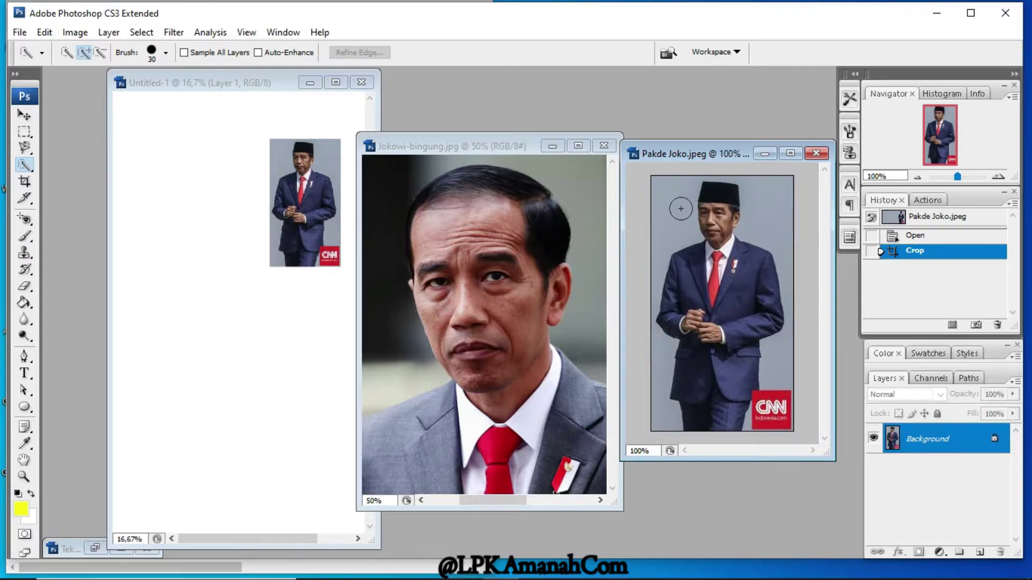
left_click(680, 208)
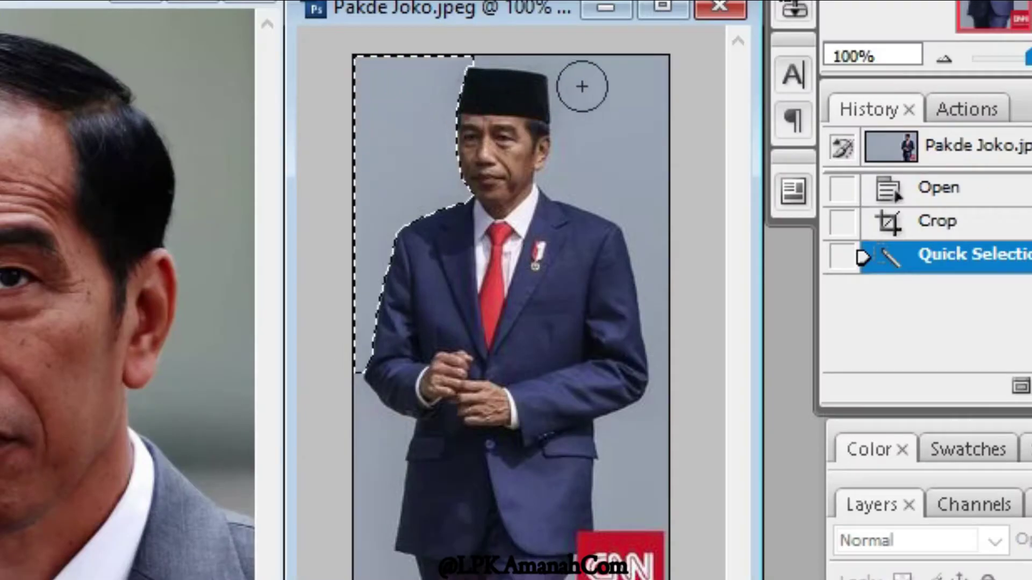
left_click(598, 97)
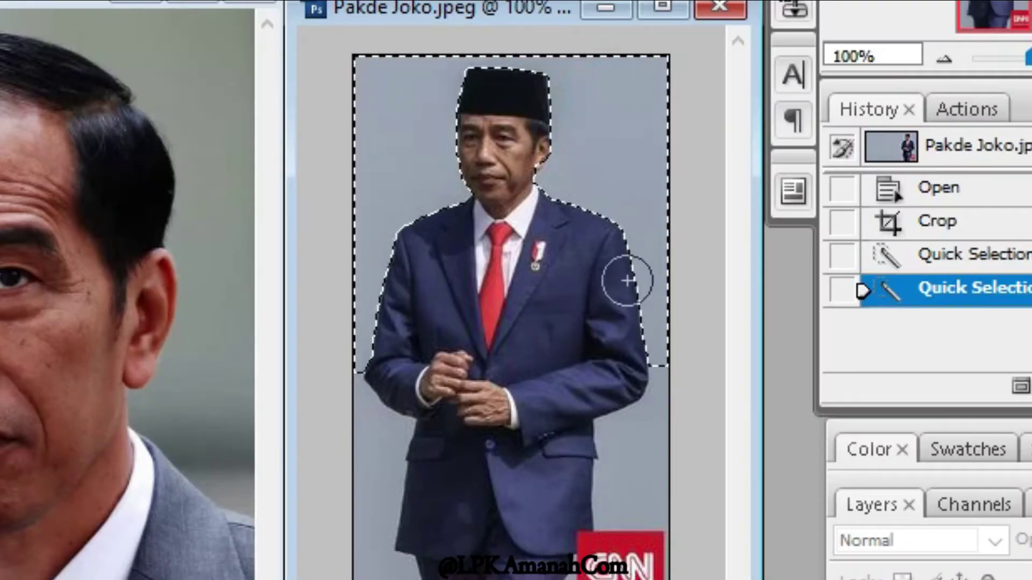
left_click(633, 436)
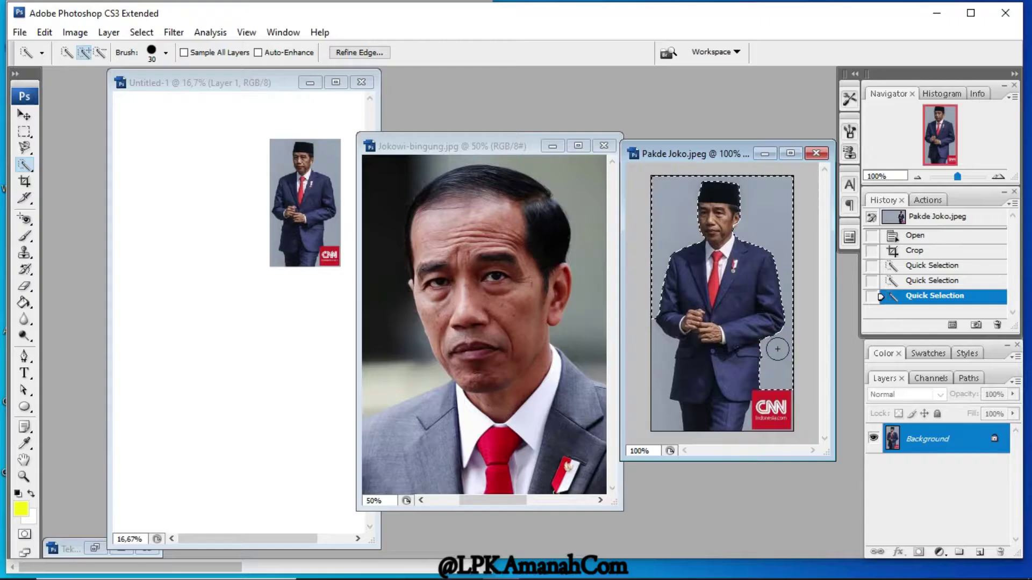
- Subtract the background areas beside the sleeve and jacket above the CNN logo from the quick selection
left_click(101, 53)
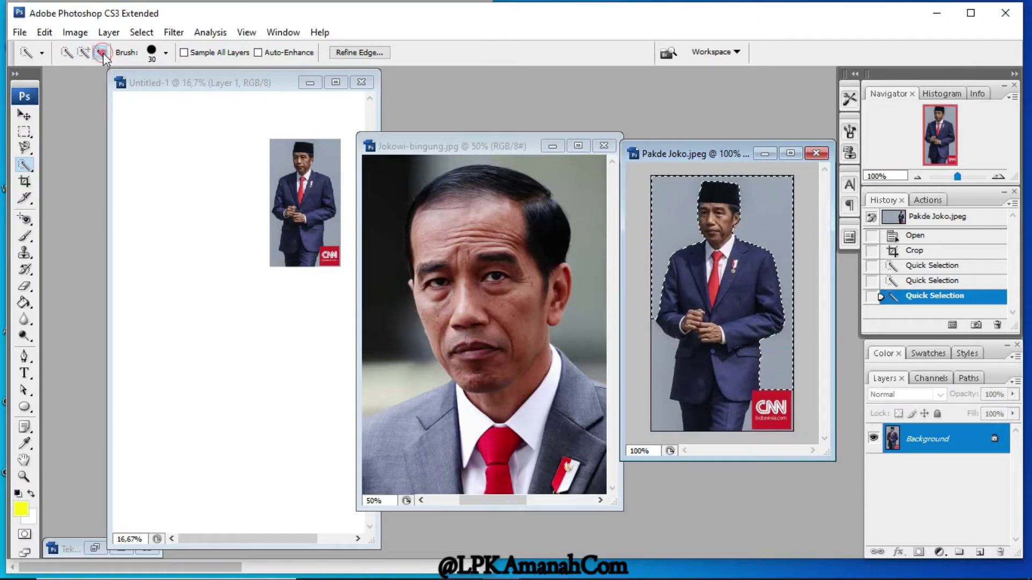
left_click(779, 365)
left_click(780, 345)
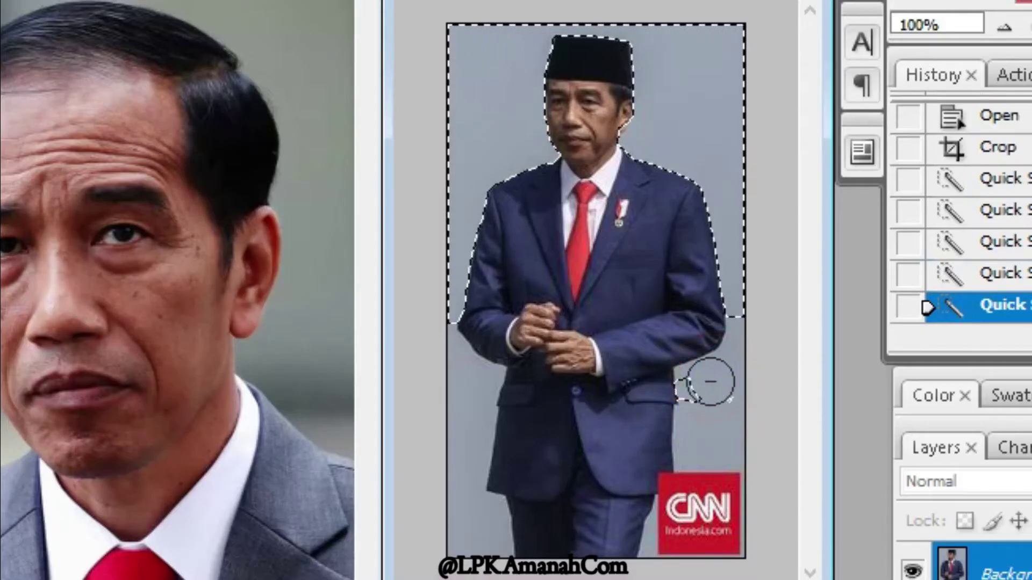
left_click(696, 388)
left_click(728, 286)
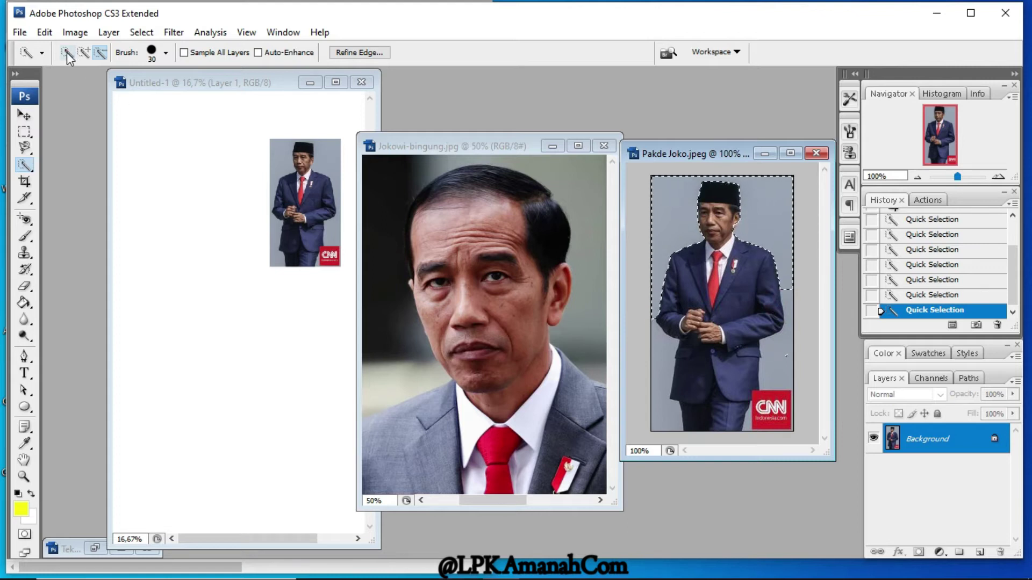
- Start a new quick selection and select the grey background on both sides of the man in Pakde Joko.jpeg
left_click(67, 52)
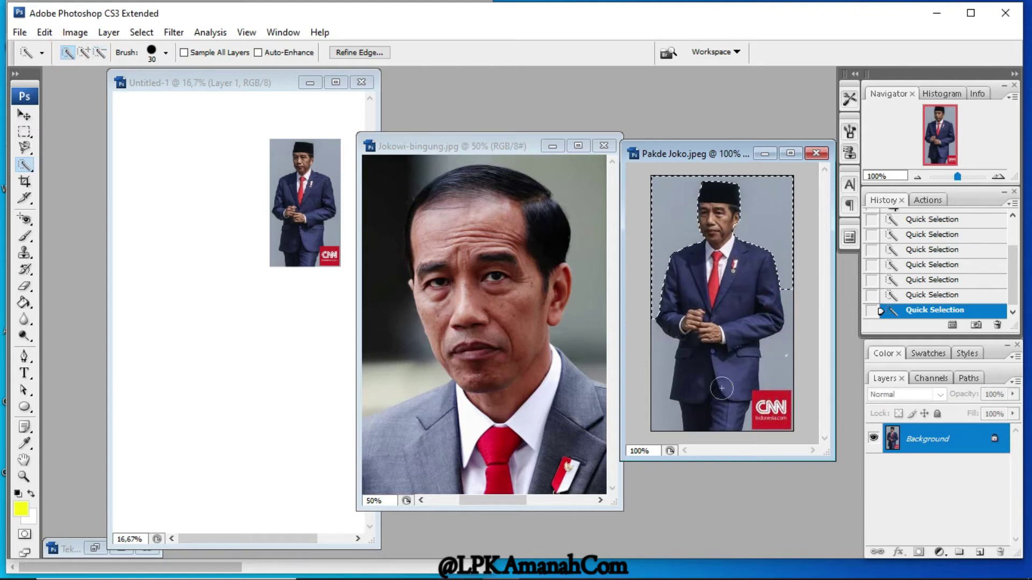
left_click(665, 366)
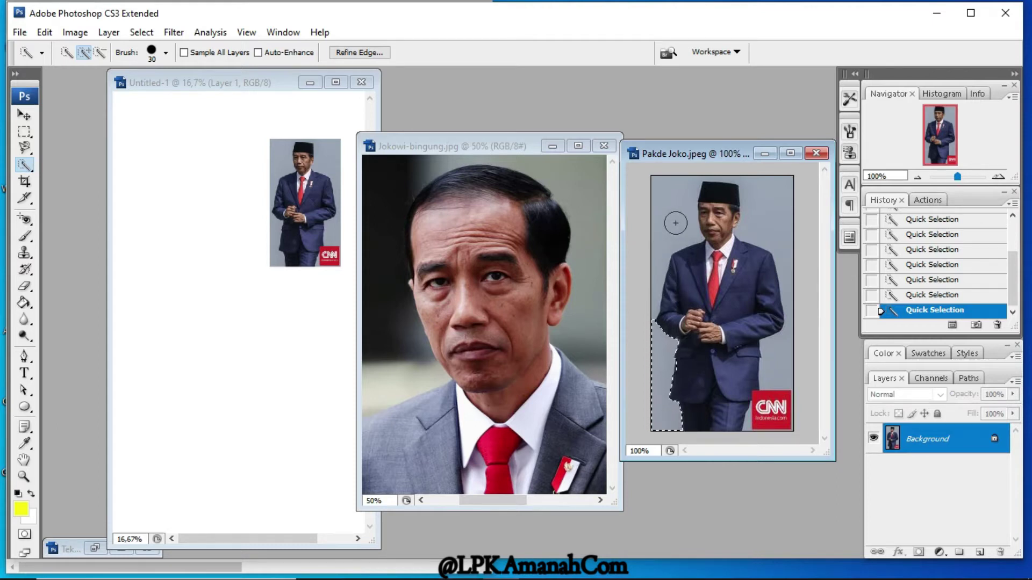
left_click(776, 326)
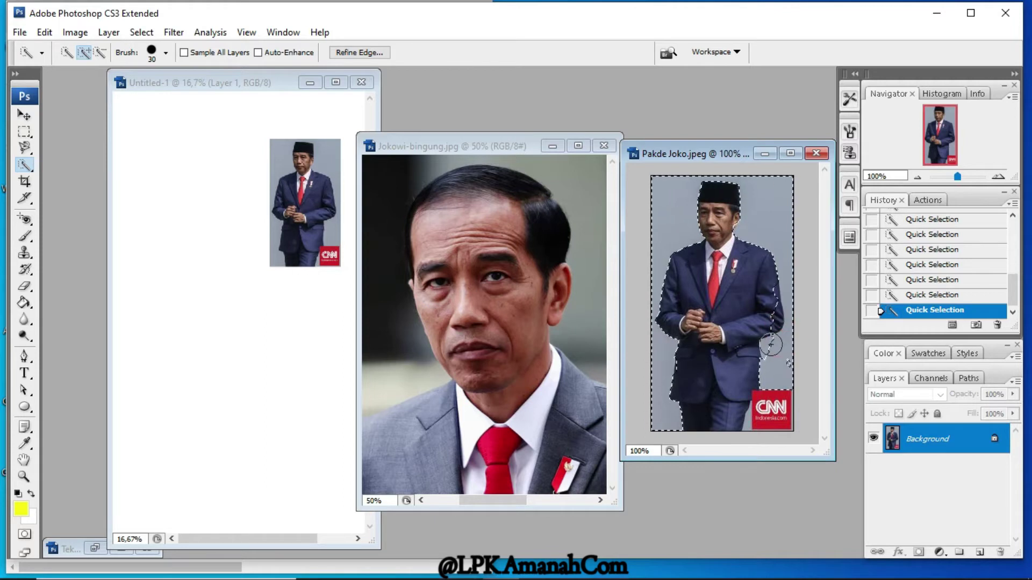
left_click(772, 344)
left_click(779, 223)
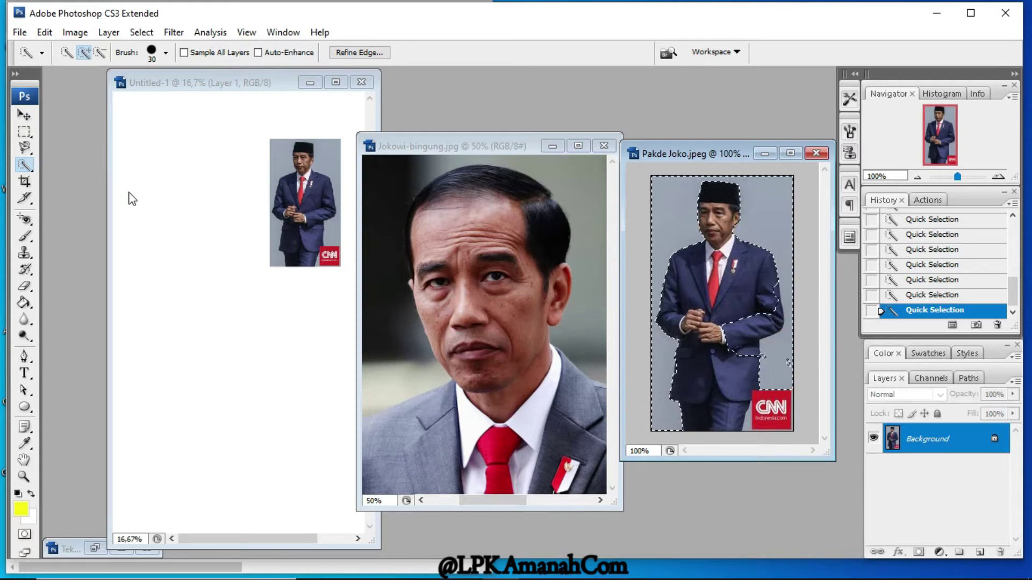
- Deselect the quick-selected background in Pakde Joko.jpeg
right_click(24, 165)
left_click(73, 166)
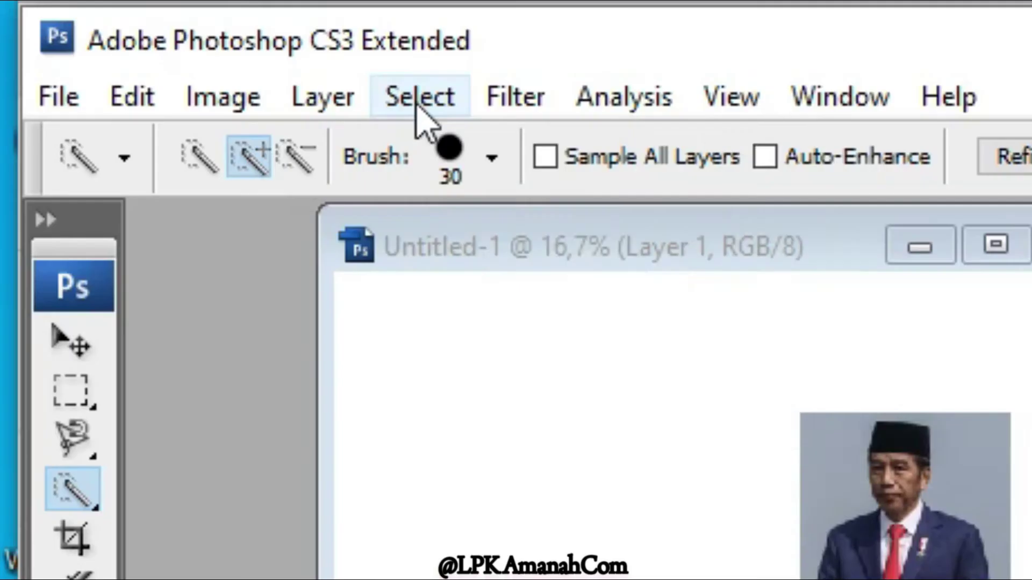
left_click(141, 33)
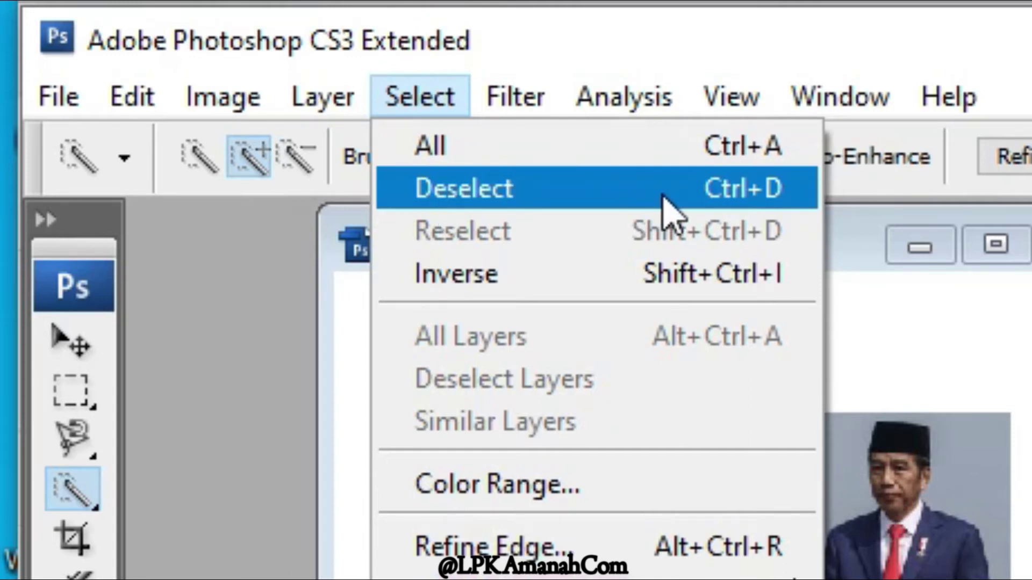
left_click(717, 195)
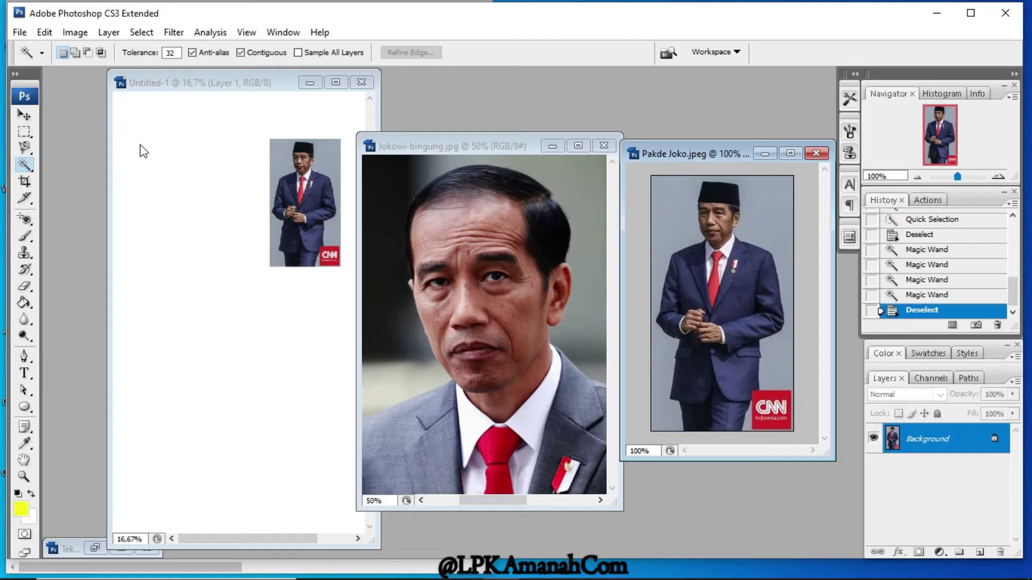
- Choose the Magic Wand Tool and set its tolerance to 100
right_click(29, 165)
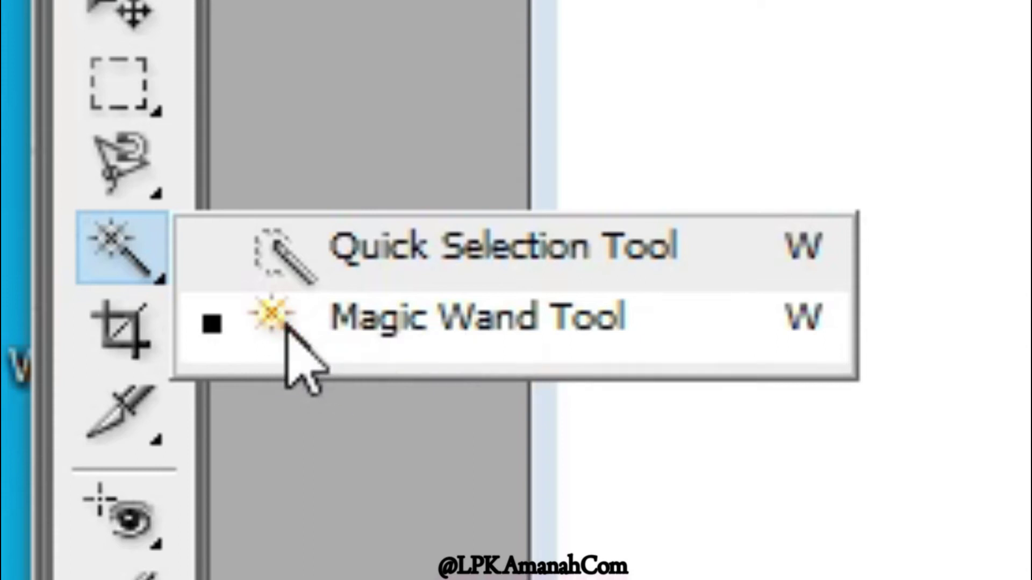
left_click(387, 330)
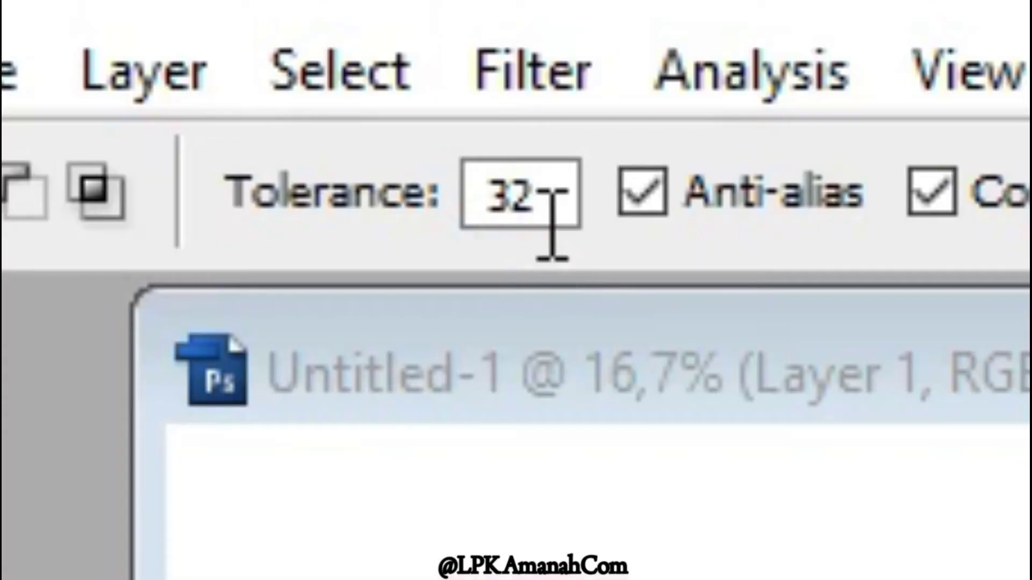
left_click_drag(178, 56, 165, 58)
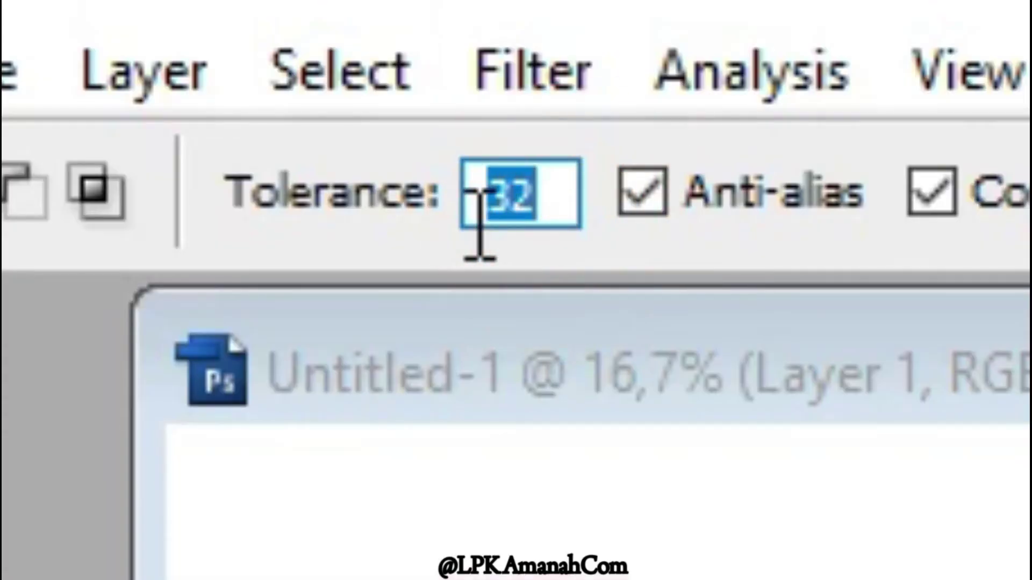
type("100")
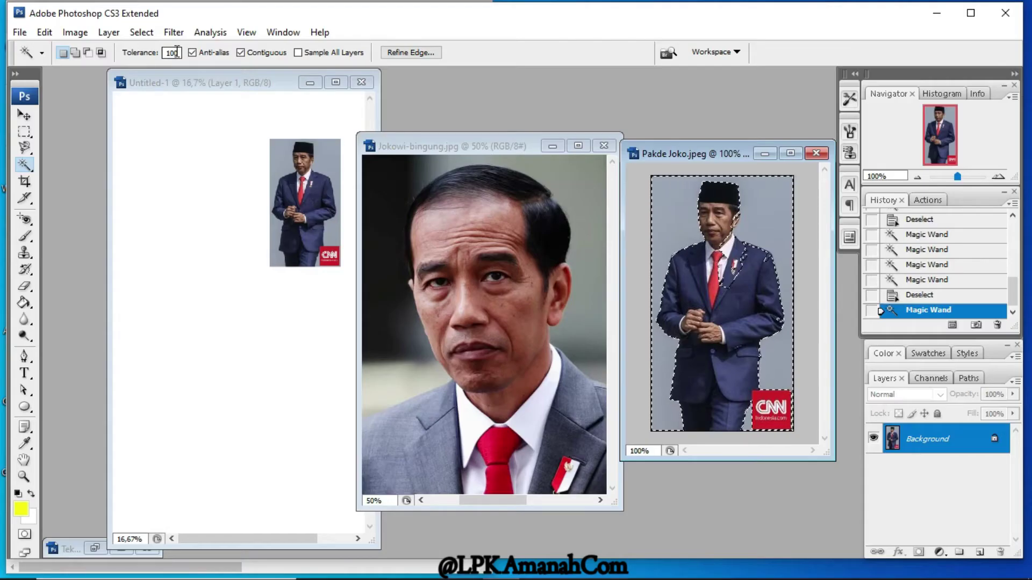
- Set the Magic Wand tolerance to 32 and deselect the area selected in Pakde Joko.jpeg
left_click(167, 52)
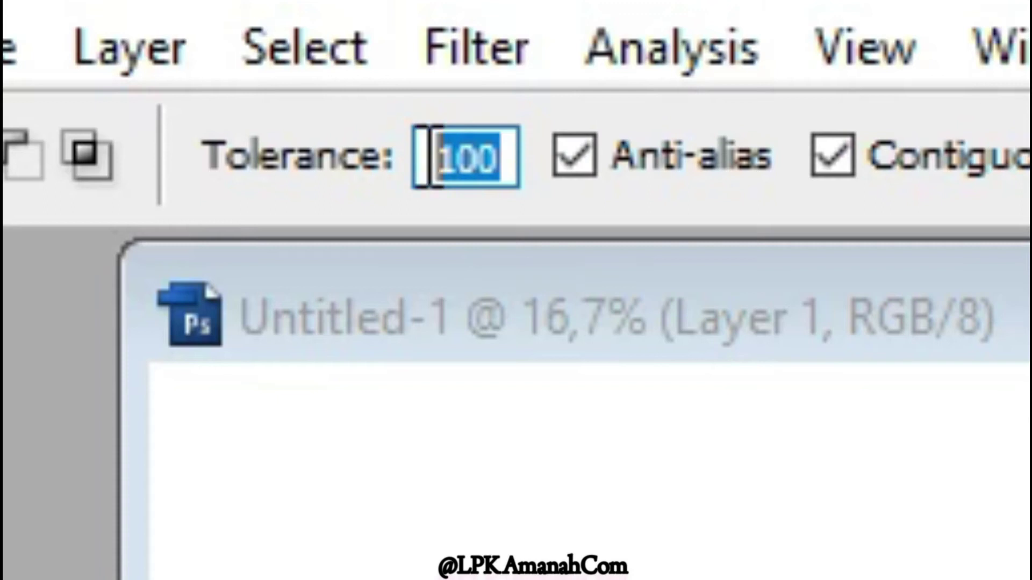
type("32")
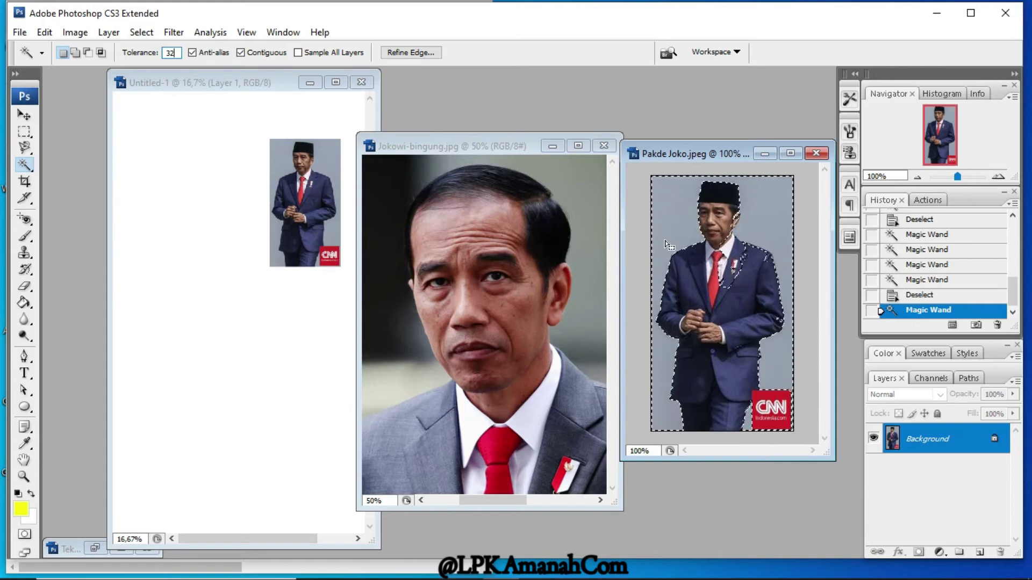
key("ctrl+d")
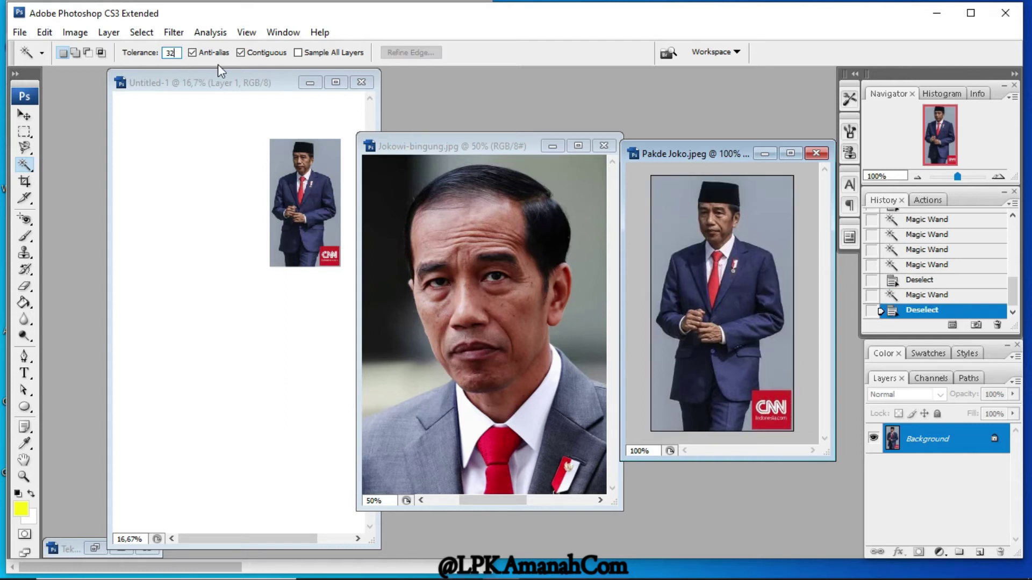
- Try selecting the grey background plus the gap between the trouser leg and CNN logo with the Magic Wand, and deselect it
left_click(672, 219)
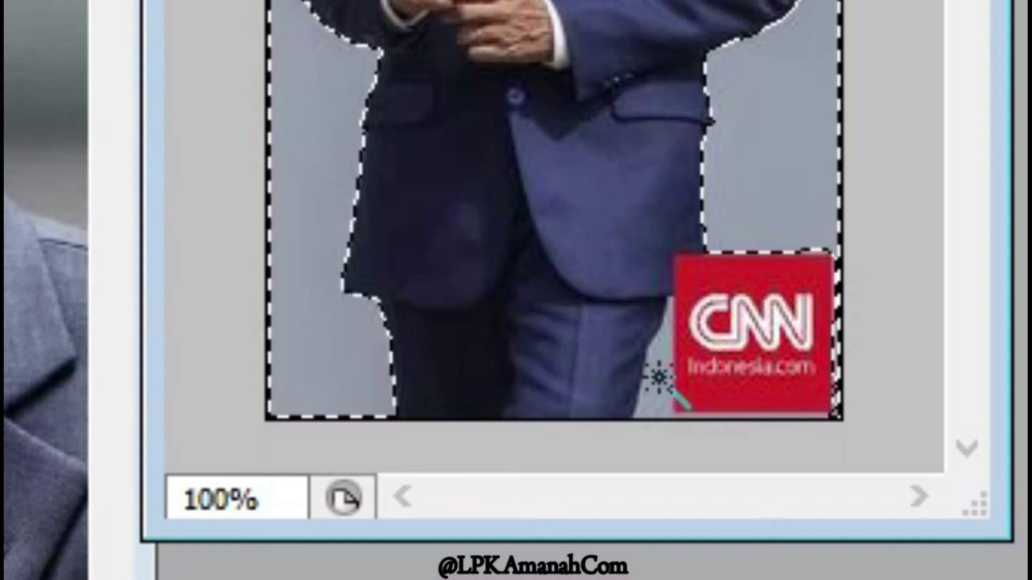
left_click(657, 376, "shift")
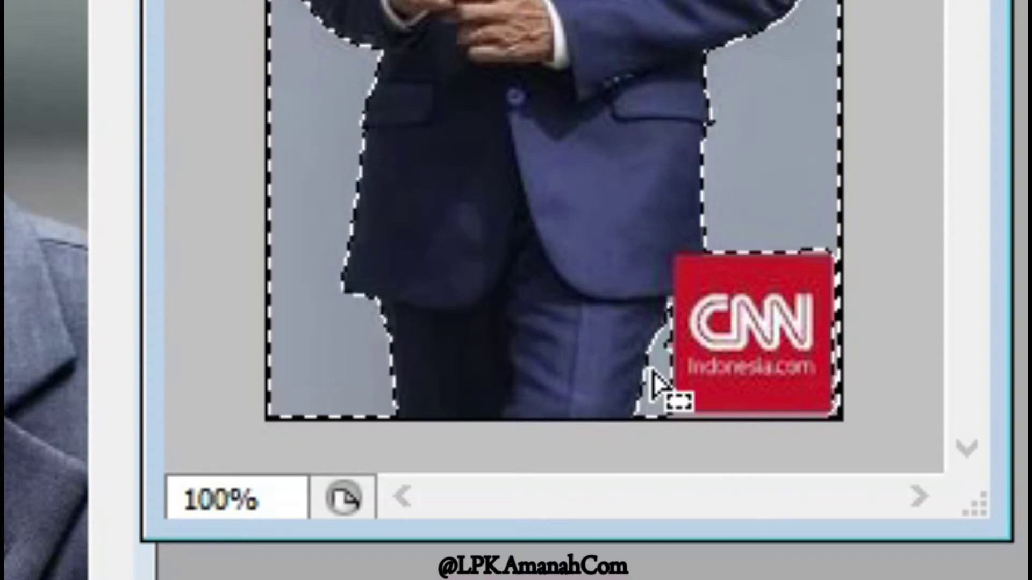
key("ctrl+d")
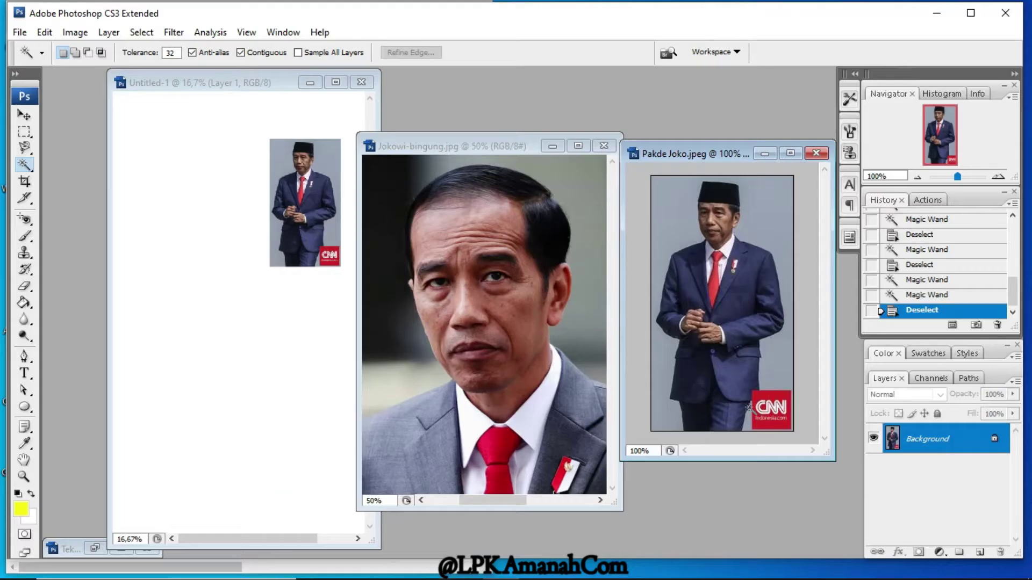
- Select the whole grey background with the Magic Wand, including the small gap between the trouser leg and the CNN logo
left_click(681, 218)
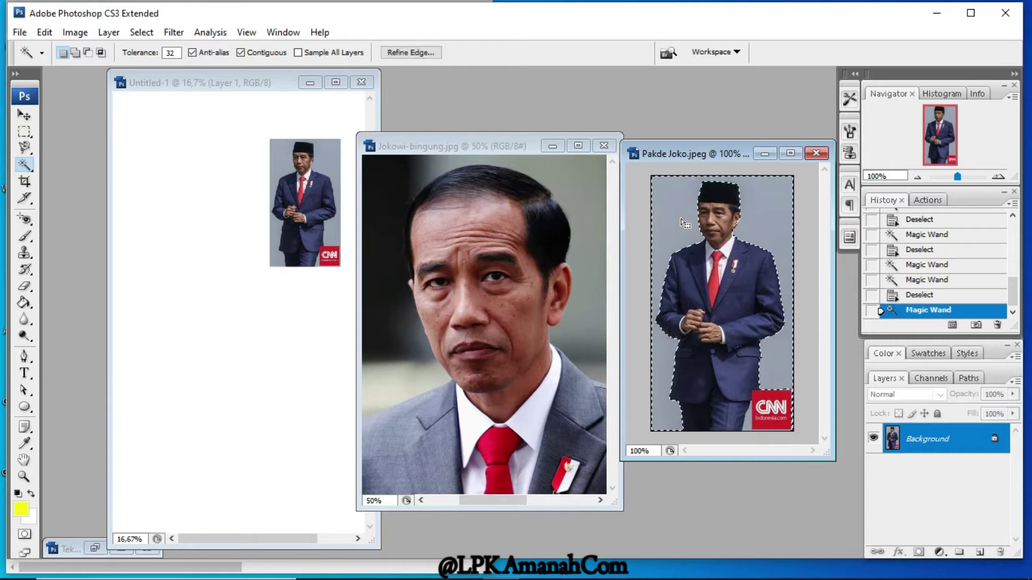
left_click(749, 425)
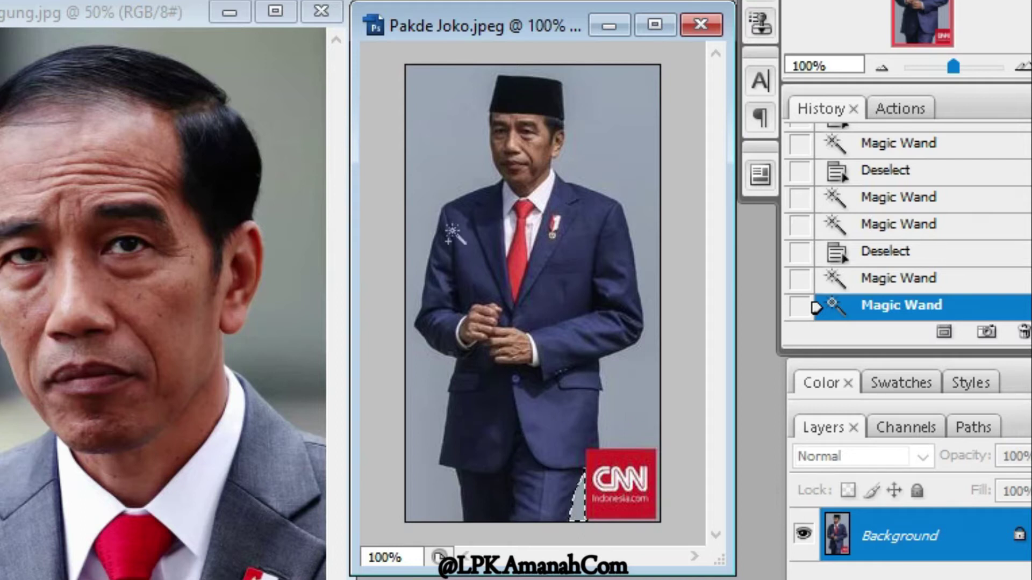
left_click(442, 137)
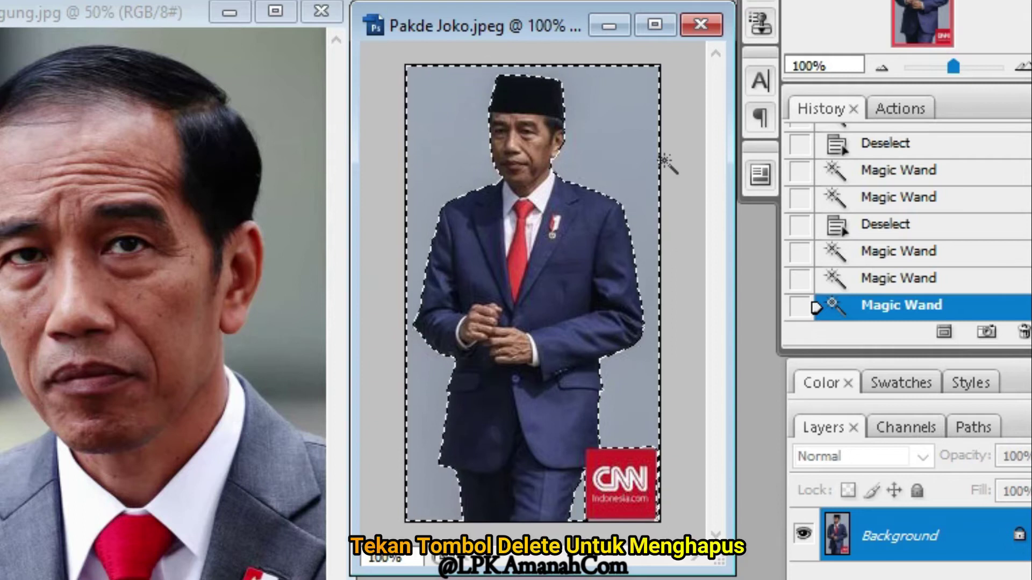
- Try deleting the selected background and undo the deletion
key("Delete")
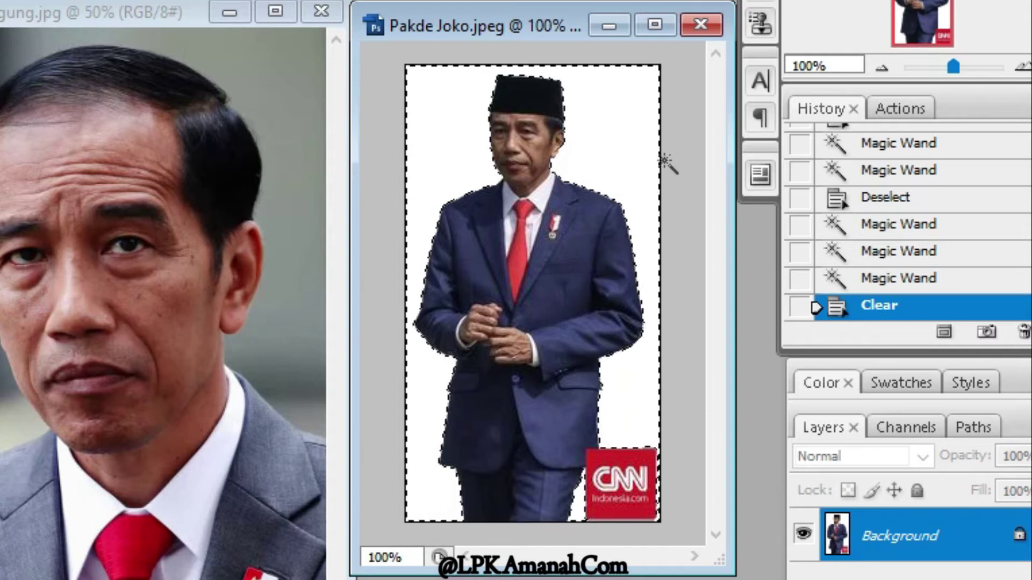
key("ctrl+z")
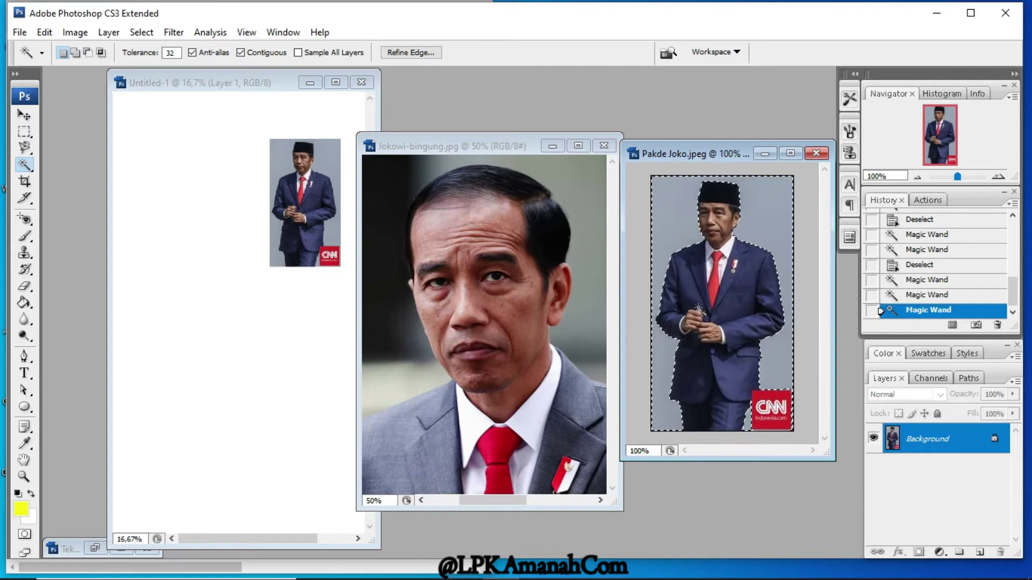
- Invert the selection to the man and CNN logo and copy it into Untitled-1 with the Move tool
left_click(146, 36)
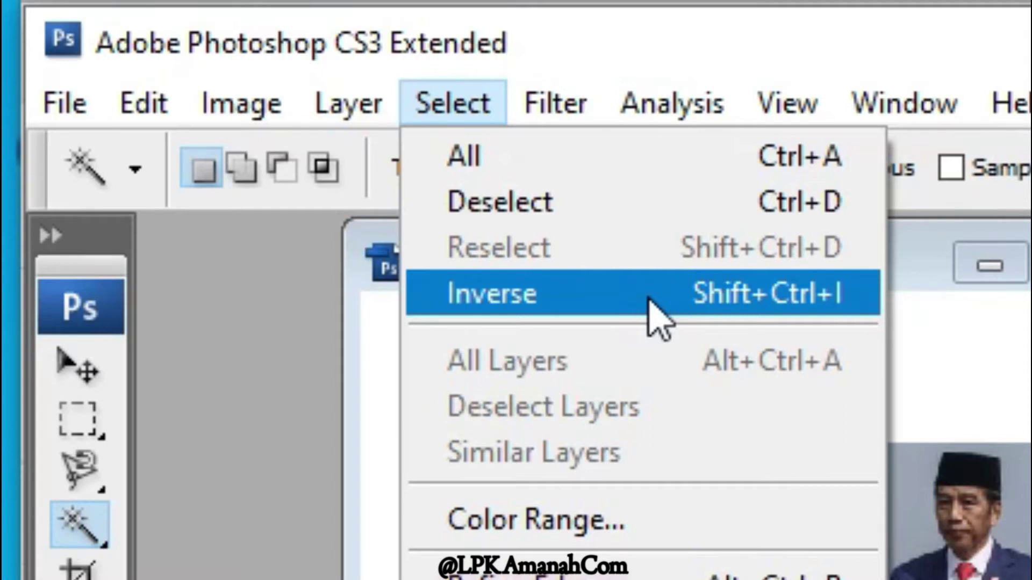
left_click(659, 317)
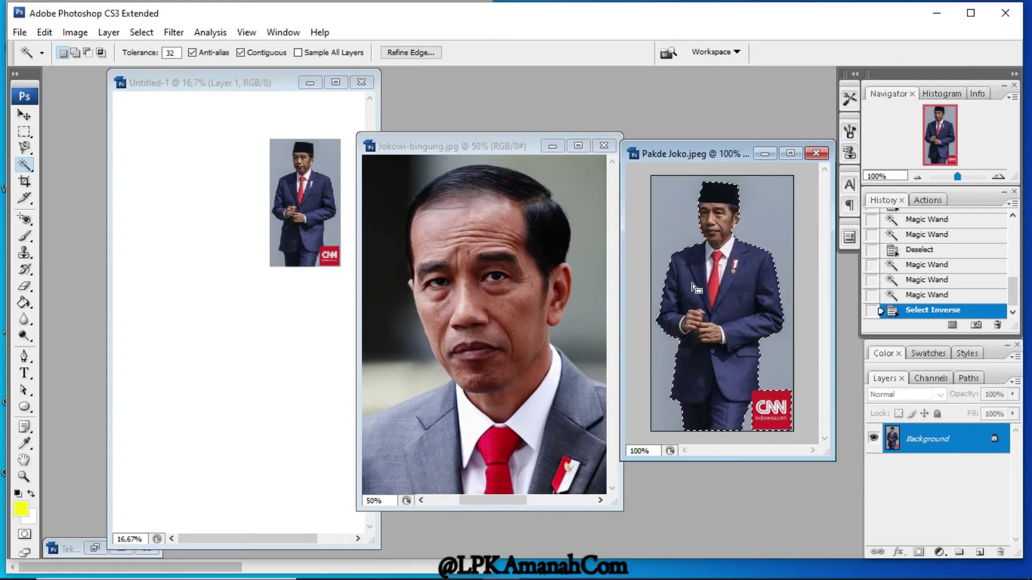
left_click(24, 116)
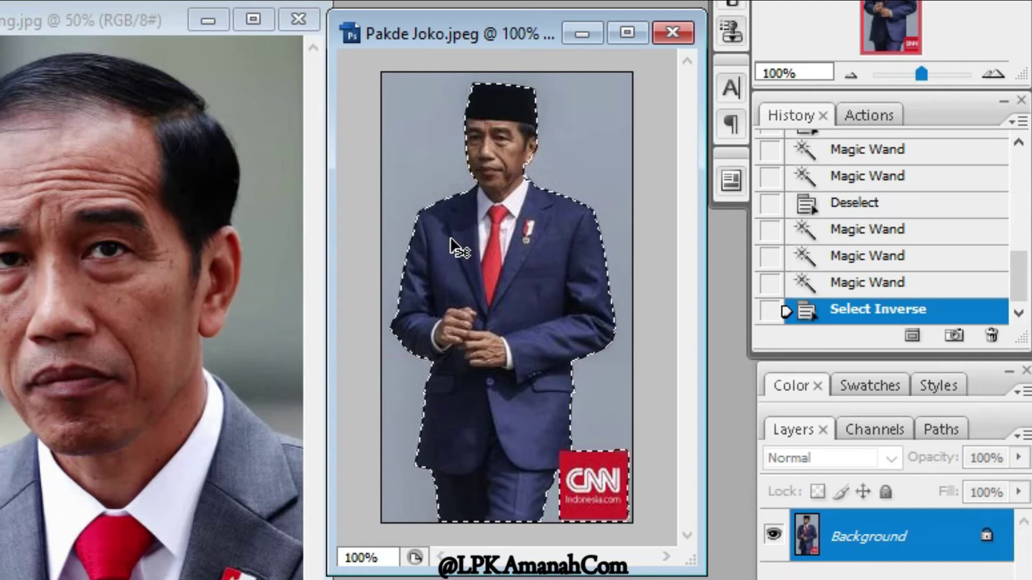
left_click_drag(449, 241, 243, 252)
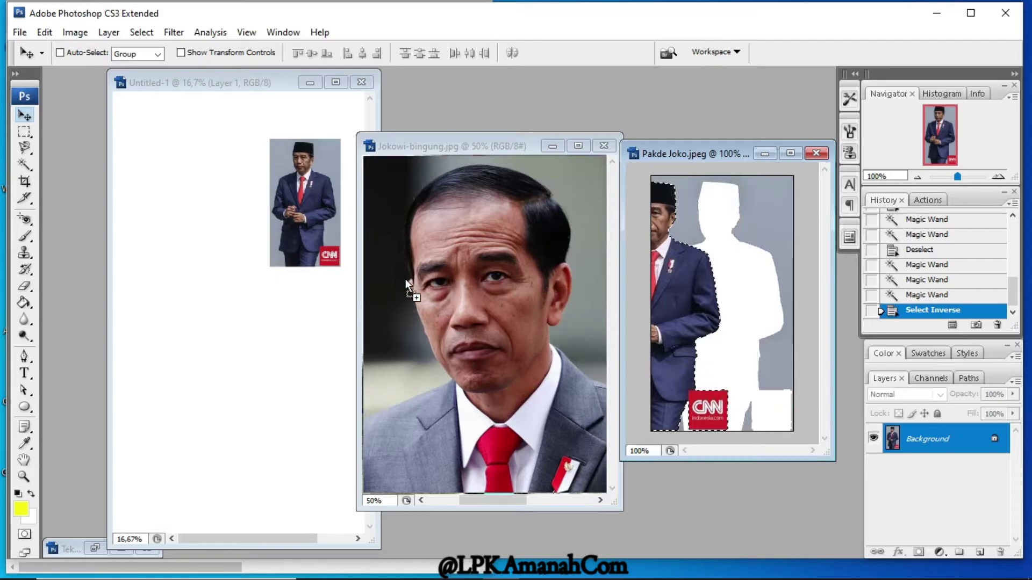
left_click_drag(406, 279, 196, 240)
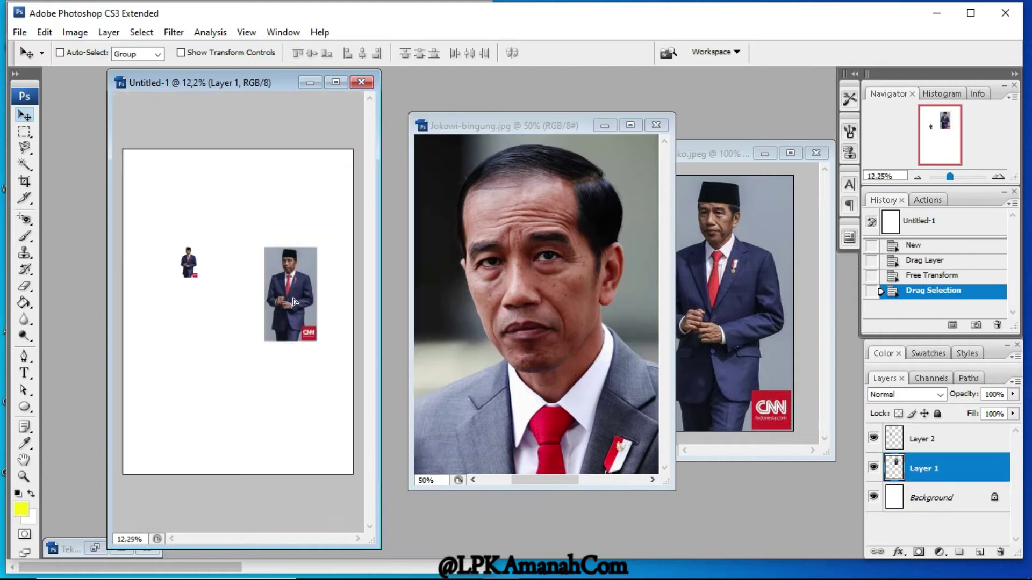
- Move the Layer 1 photo toward the page's right edge and the Layer 2 cut-out closer to the page centre
left_click_drag(296, 301, 319, 285)
left_click(934, 436)
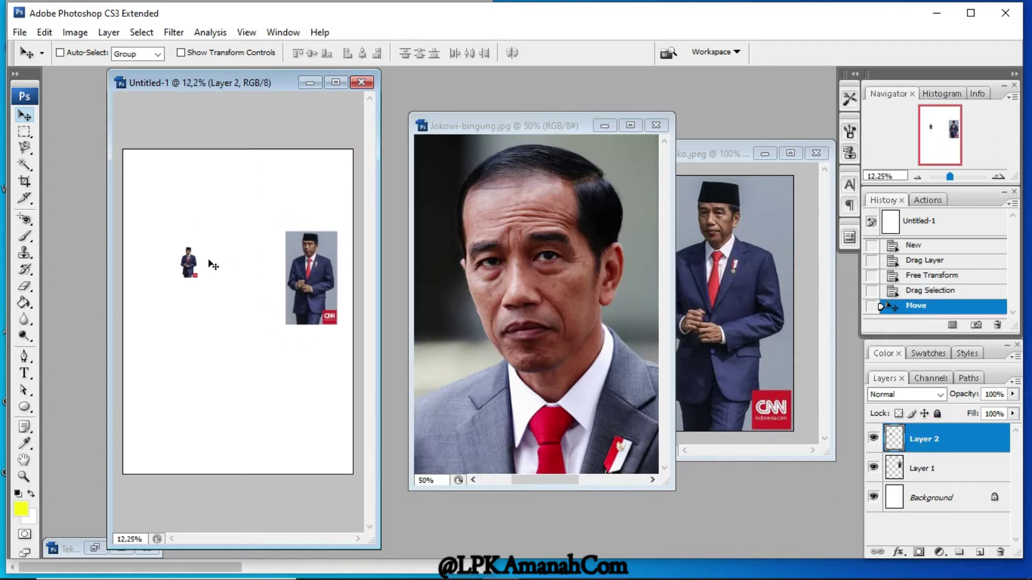
left_click_drag(193, 273, 227, 289)
left_click(30, 165)
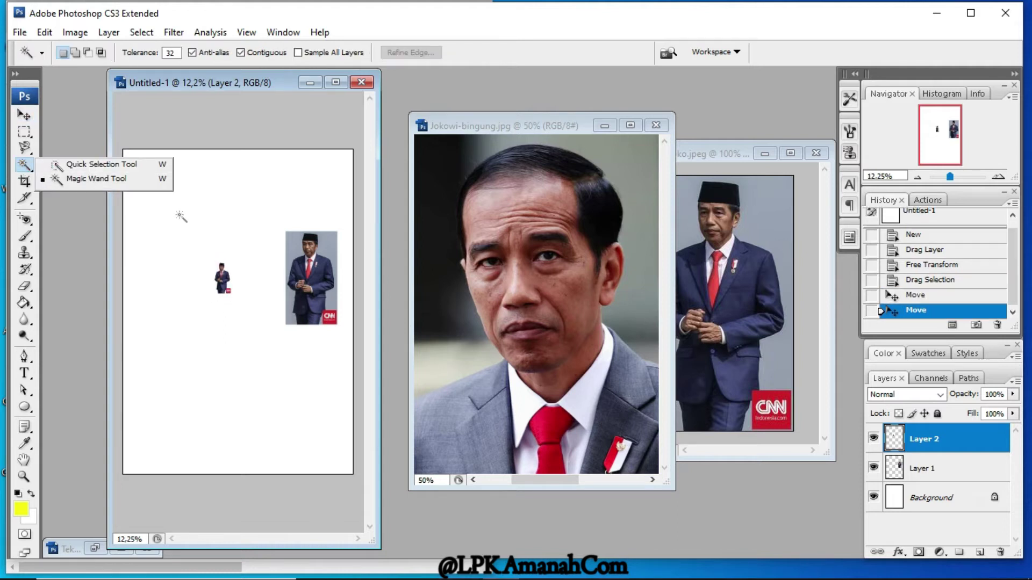
left_click(24, 115)
left_click_drag(224, 286, 228, 286)
- Bring Jokowi-bingung.jpg forward beside Untitled-1 and select the background above the man's head with the Quick Selection Tool
left_click_drag(570, 127, 538, 95)
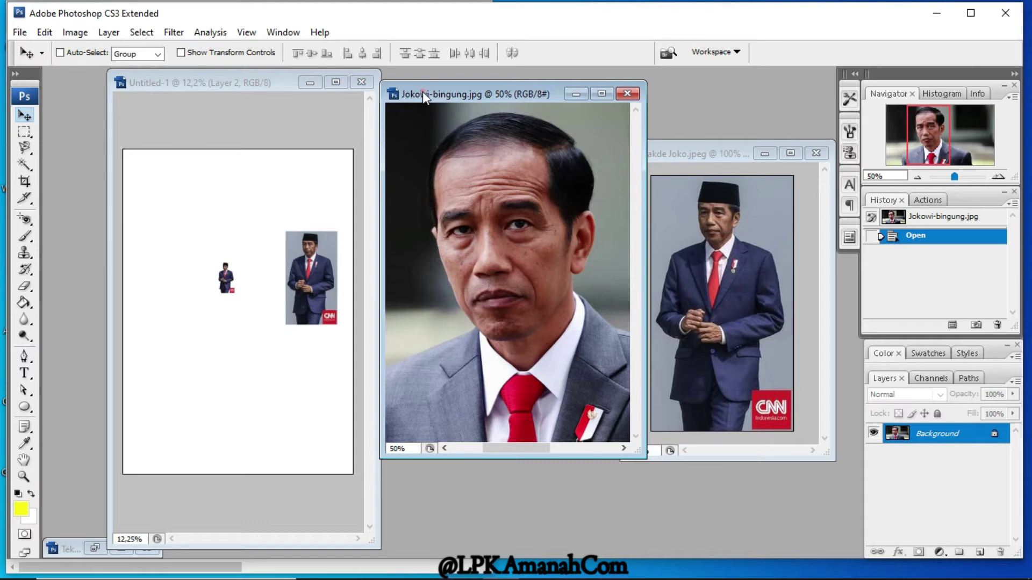
left_click(24, 164)
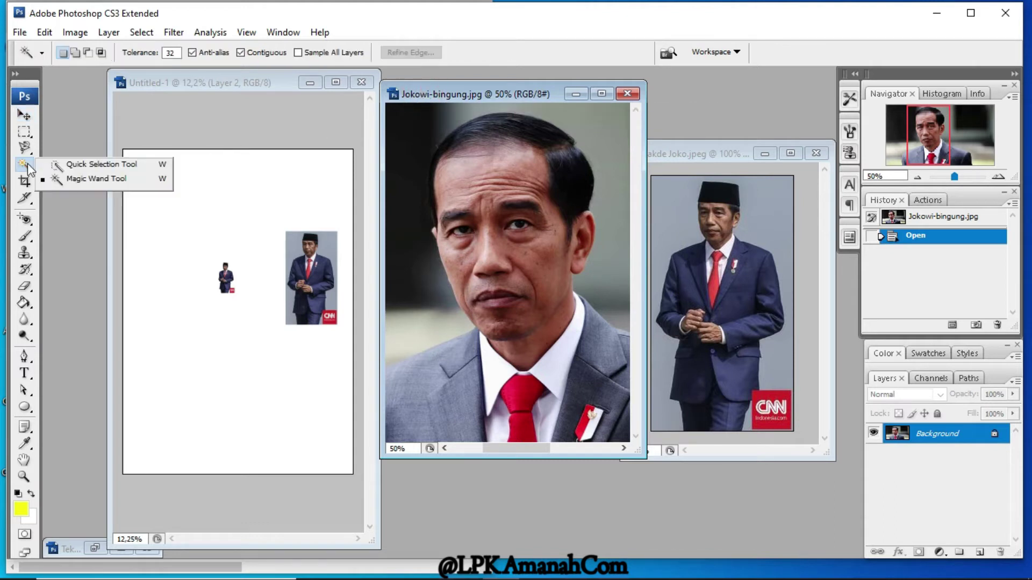
left_click(93, 167)
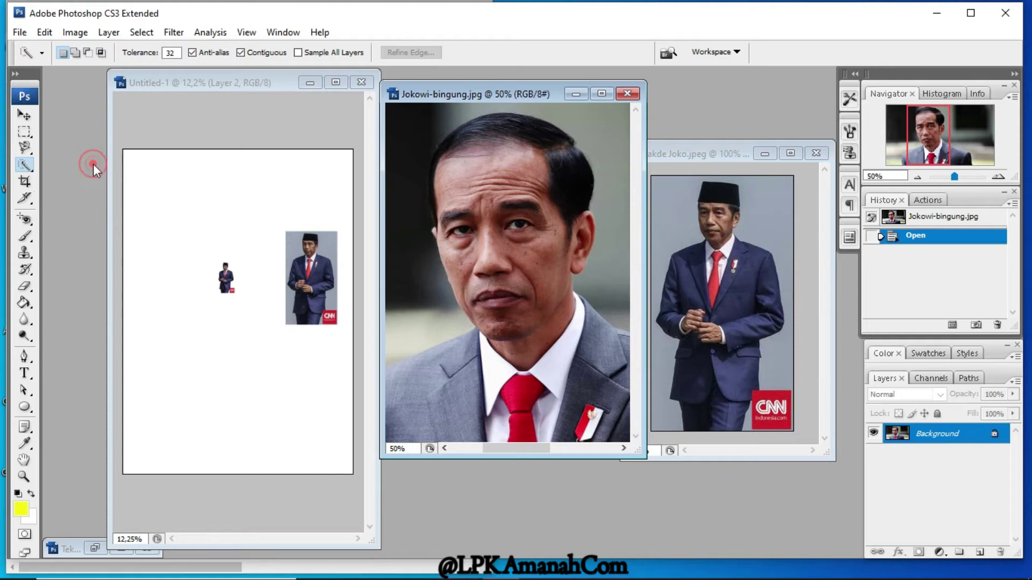
left_click(404, 126)
left_click(407, 154)
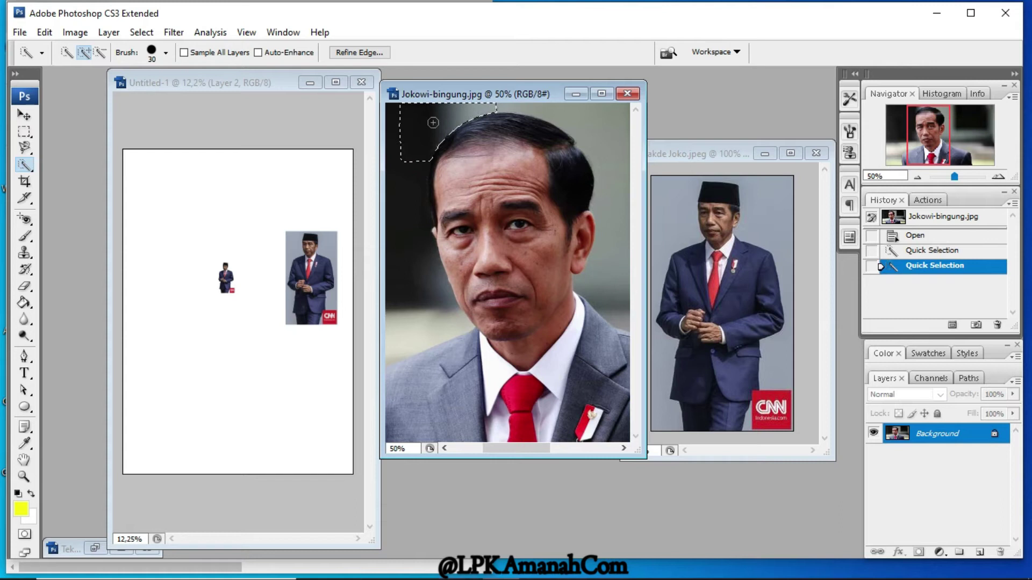
left_click(516, 110)
left_click(567, 116)
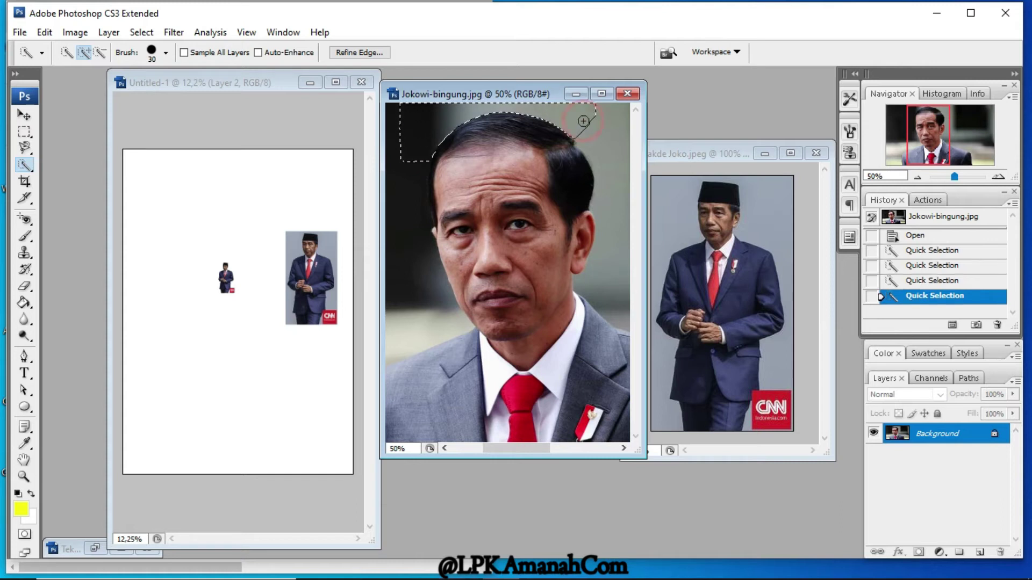
- Extend the quick selection down the background past the man's visible ear to his shoulder
left_click(597, 145)
left_click(608, 181)
left_click(610, 218)
left_click(611, 257)
left_click(615, 289)
left_click(625, 327)
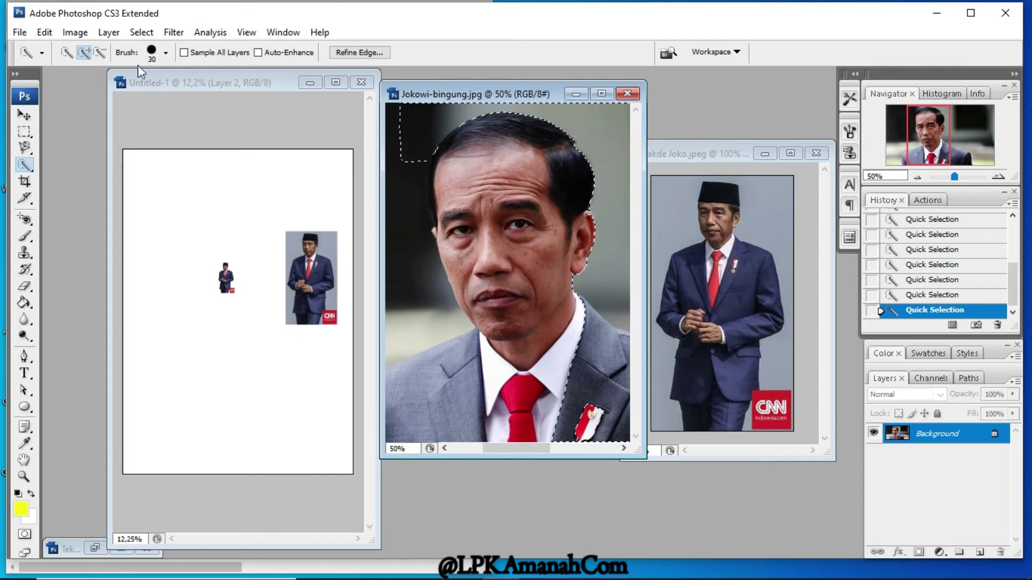
- Subtract the man's suit jacket and lapel pin from the quick selection, leaving the shoulder edge as its boundary
left_click(99, 52)
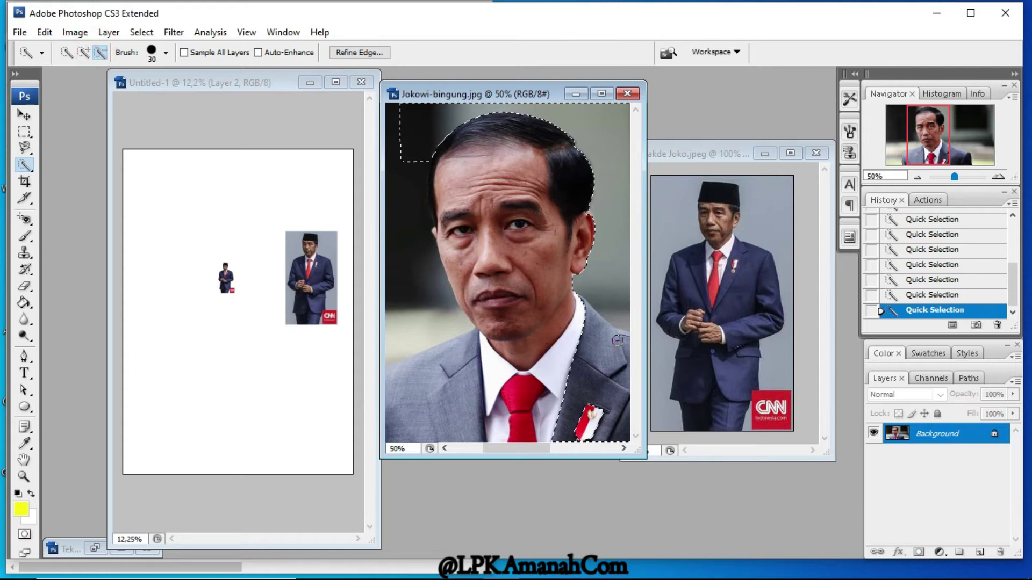
left_click_drag(585, 380, 619, 385)
left_click(624, 383)
left_click(622, 429)
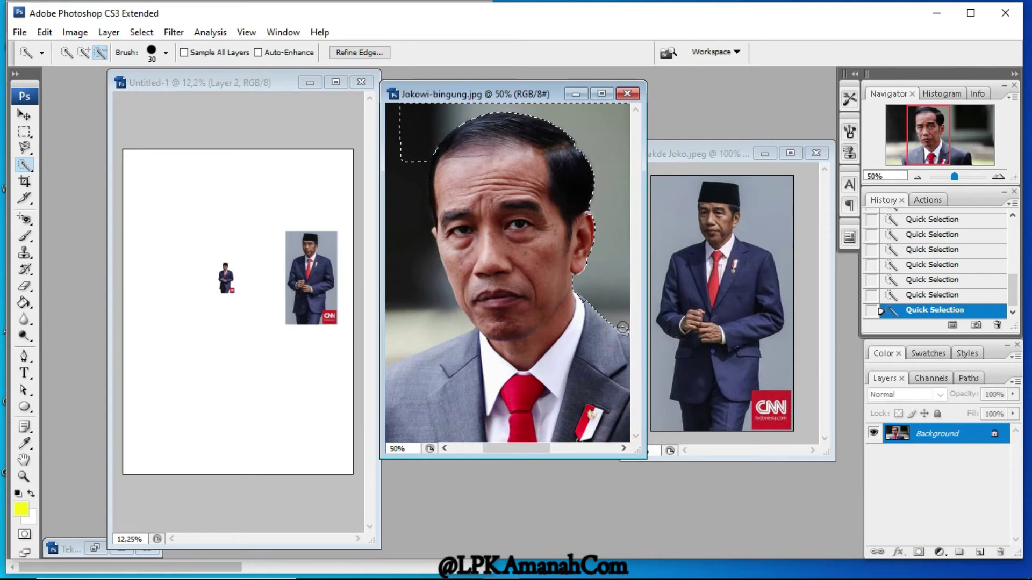
left_click_drag(624, 330, 628, 330)
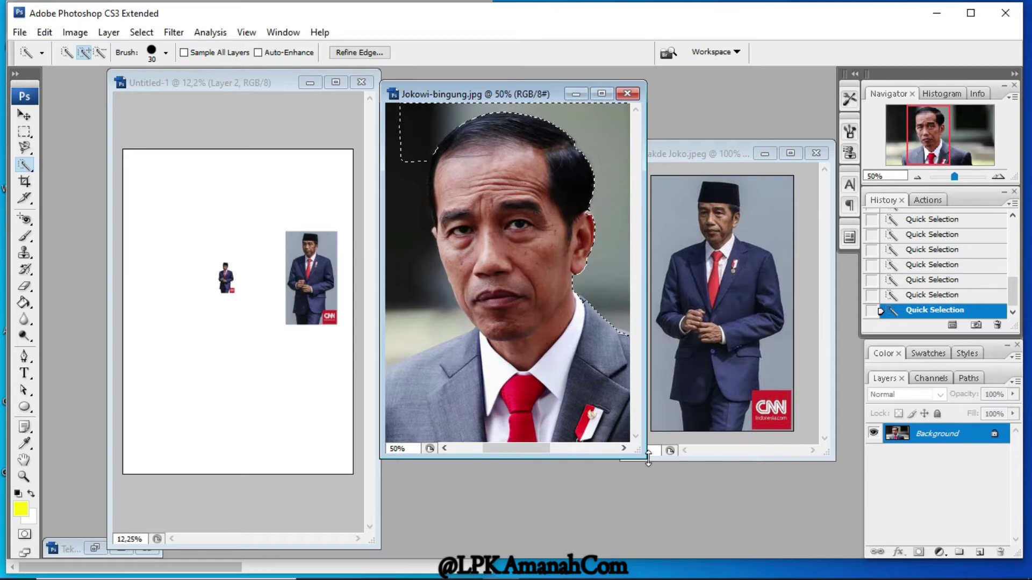
- Enlarge the Jokowi-bingung.jpg window, try extending the quick selection down the other side of the face without the suit, and deselect
left_click_drag(644, 455, 814, 557)
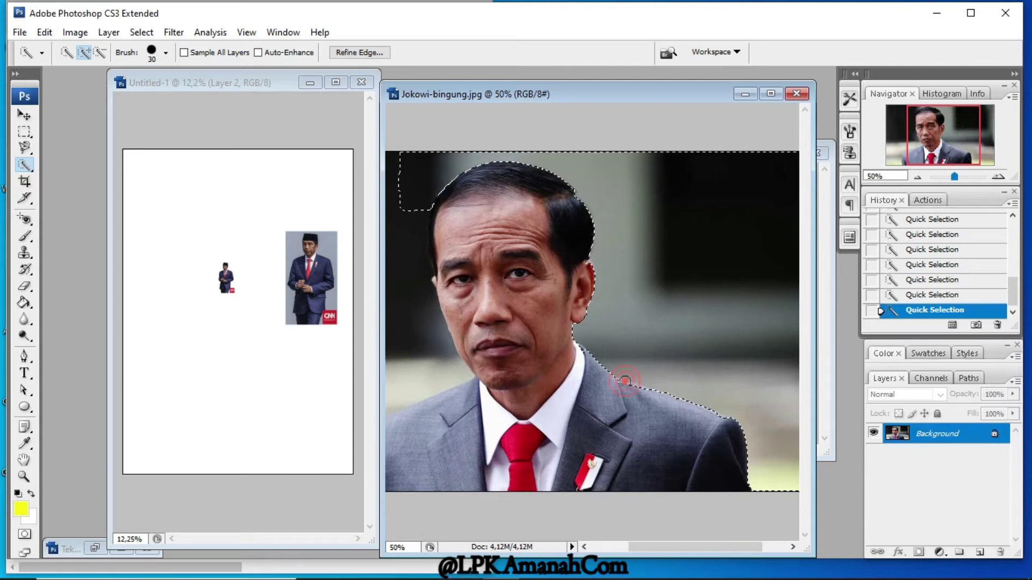
left_click(99, 52)
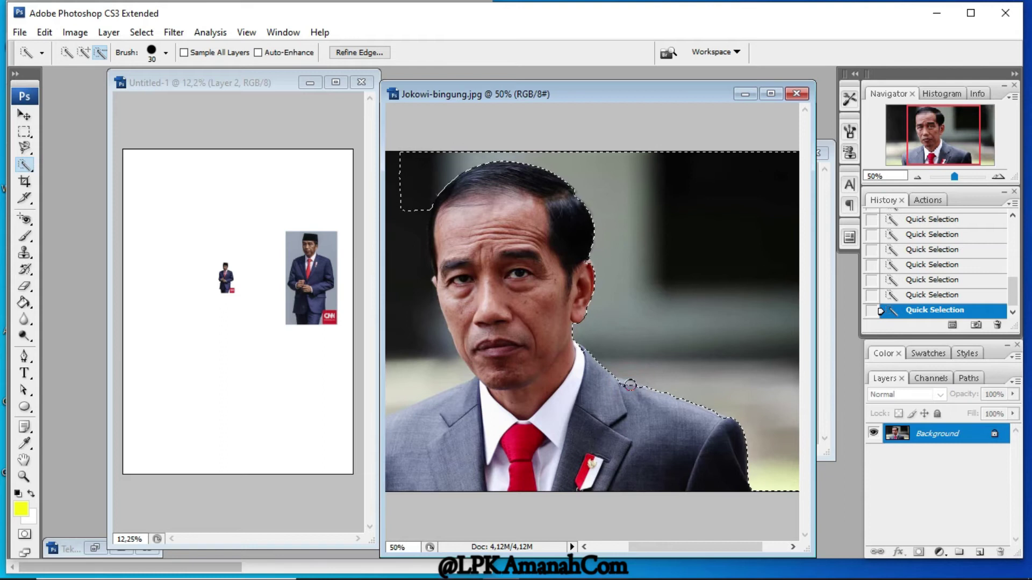
left_click(84, 52)
mouse_move(379, 185)
left_mouse_down()
mouse_move(406, 241)
mouse_move(419, 392)
left_mouse_up()
left_click(99, 52)
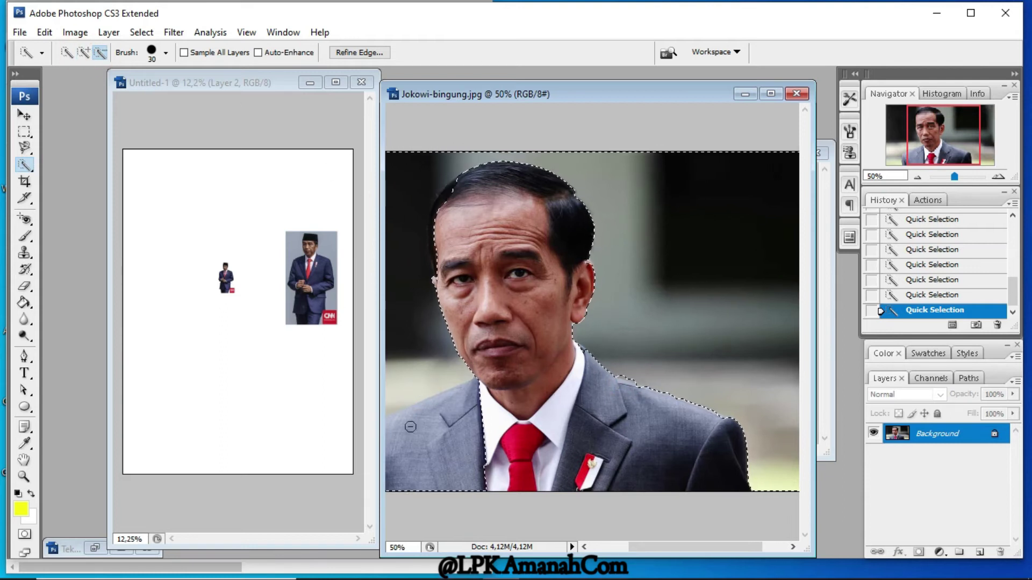
left_click(420, 380)
left_click(84, 52)
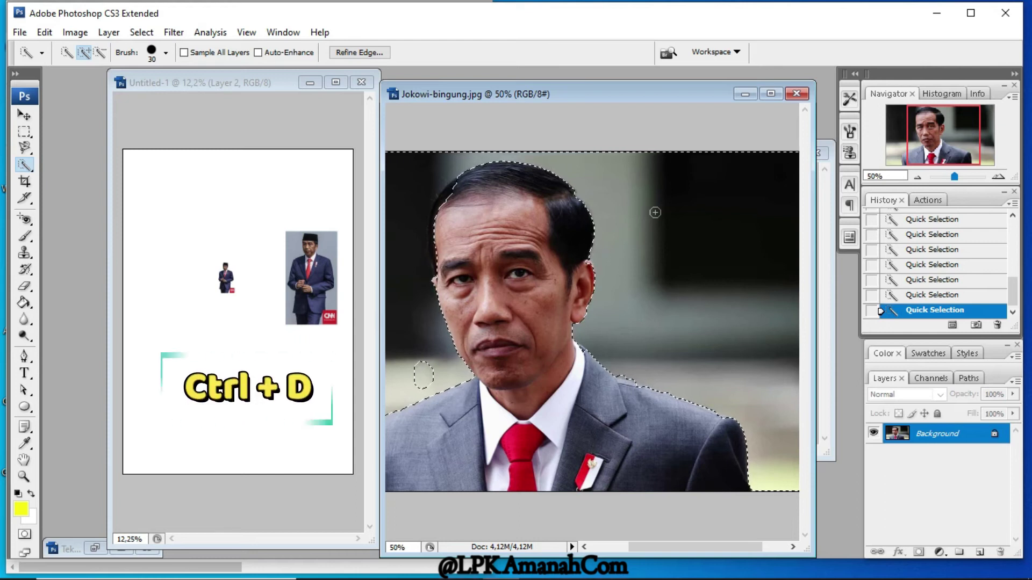
key("ctrl+d")
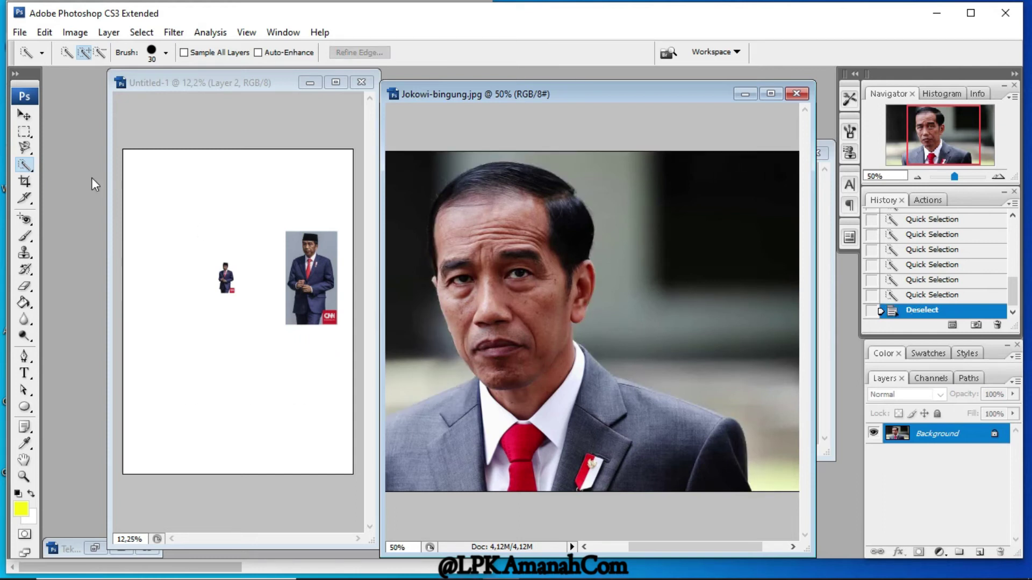
- Try selecting the background areas around the man with the Magic Wand Tool at tolerance 32, adding area by area, and deselect
right_click(31, 167)
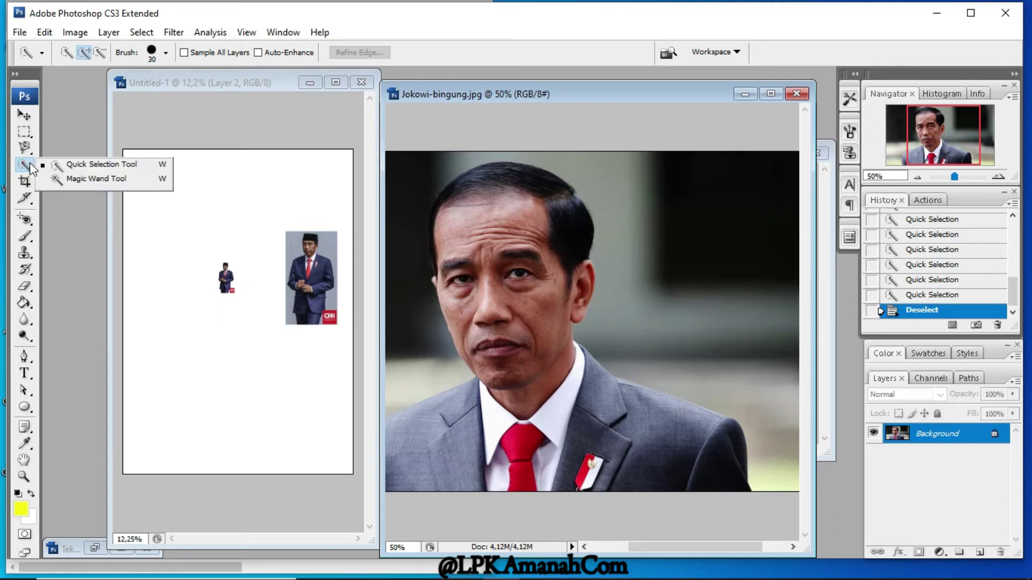
left_click(70, 179)
left_click(422, 200)
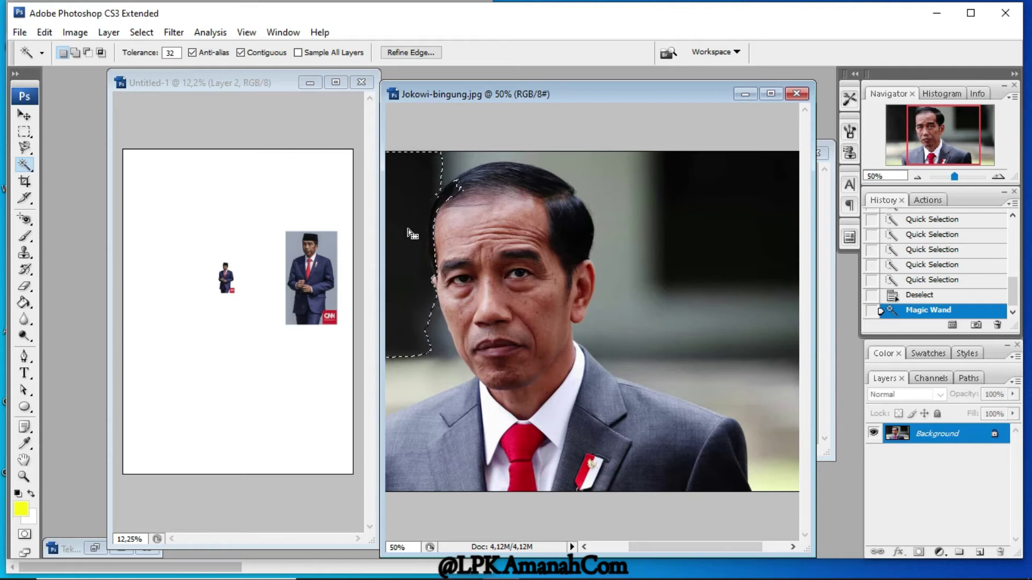
left_click(609, 173)
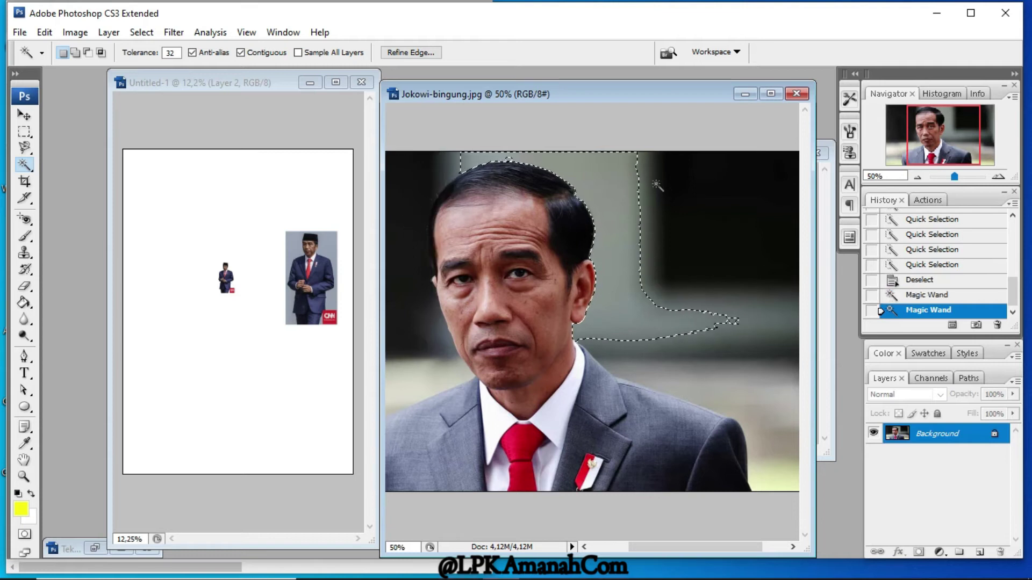
left_click(661, 199, "shift")
left_click(748, 368, "shift")
left_click(748, 352, "shift")
left_click(739, 277, "shift")
left_click(421, 276, "shift")
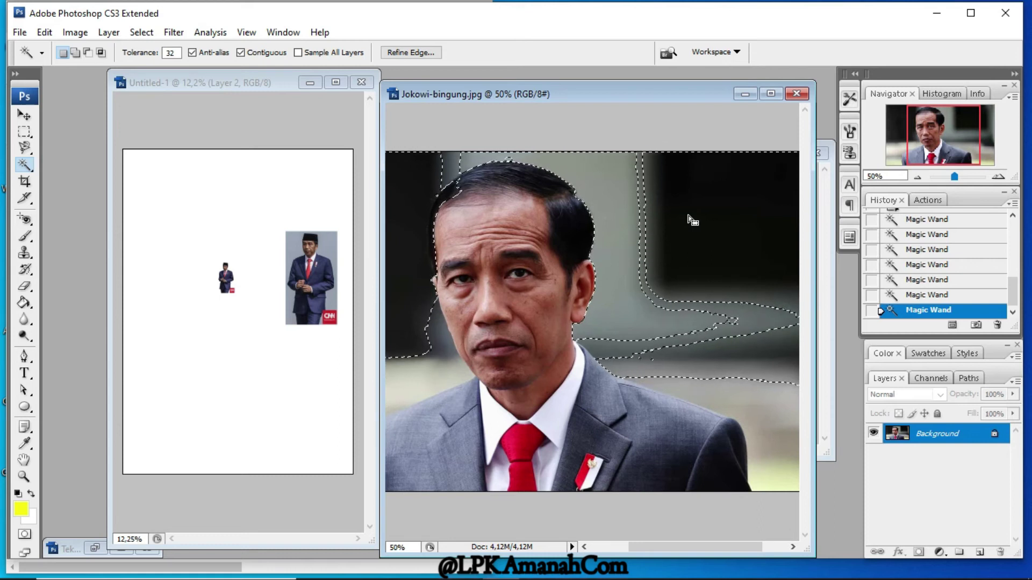
key("ctrl+d")
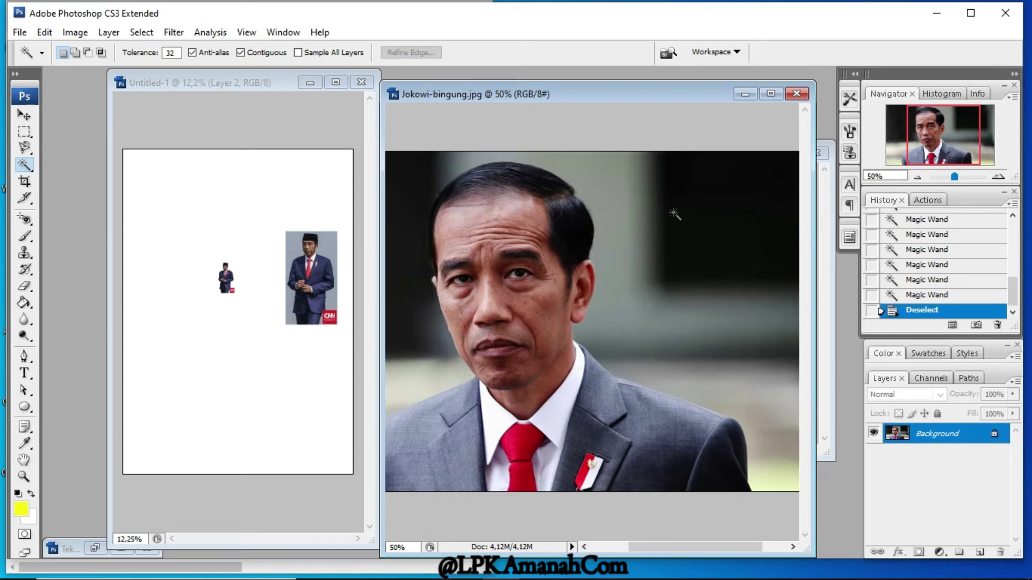
- Try a freehand Lasso selection from the man's shoulder along his face and over his hair, and clear it
left_click(22, 151)
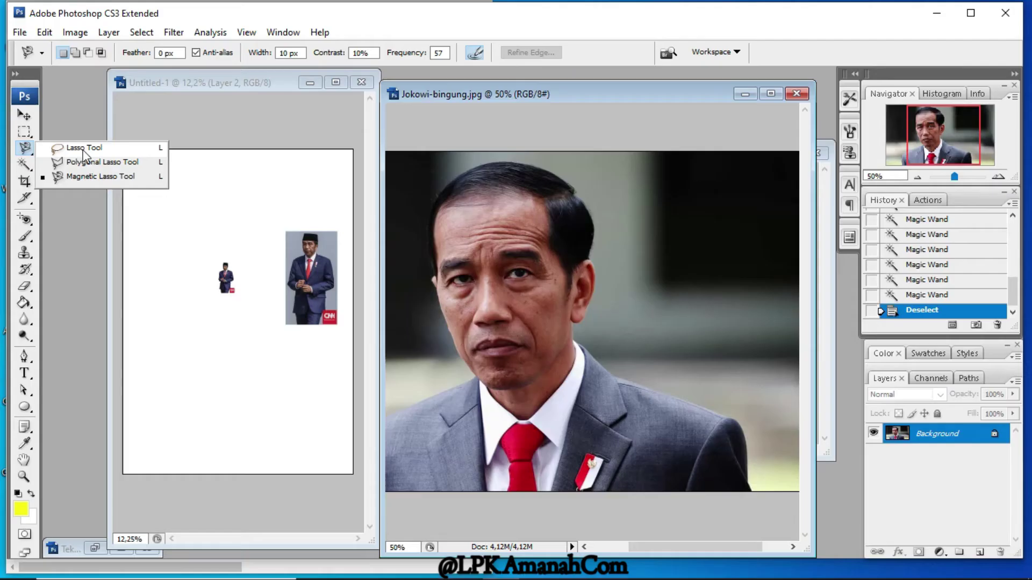
left_click(465, 194)
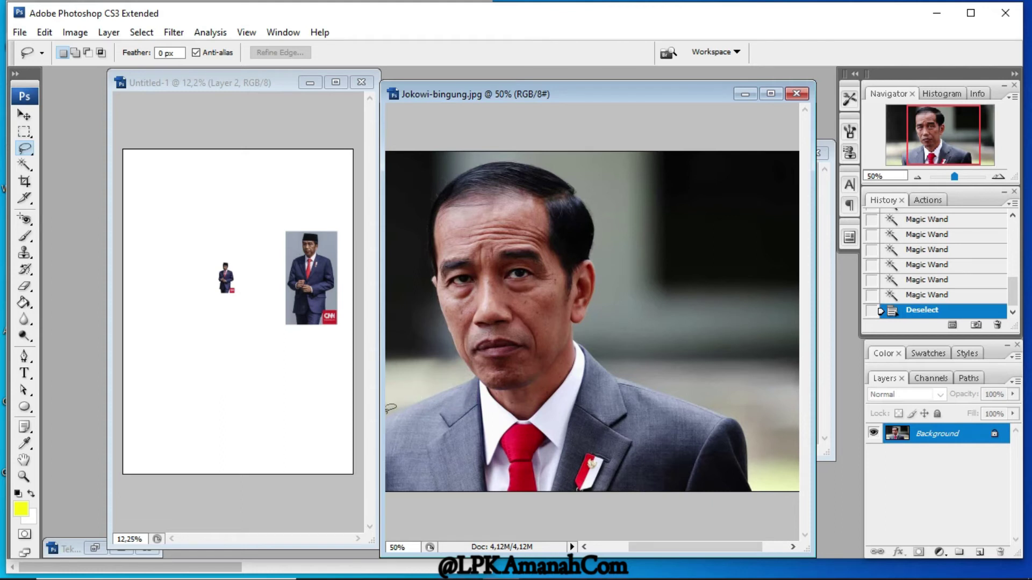
left_click(387, 416)
mouse_move(433, 393)
left_mouse_down()
mouse_move(476, 376)
mouse_move(464, 346)
left_mouse_up()
left_click_drag(437, 262, 429, 245)
mouse_move(439, 186)
left_mouse_down()
mouse_move(477, 160)
mouse_move(544, 168)
left_mouse_up()
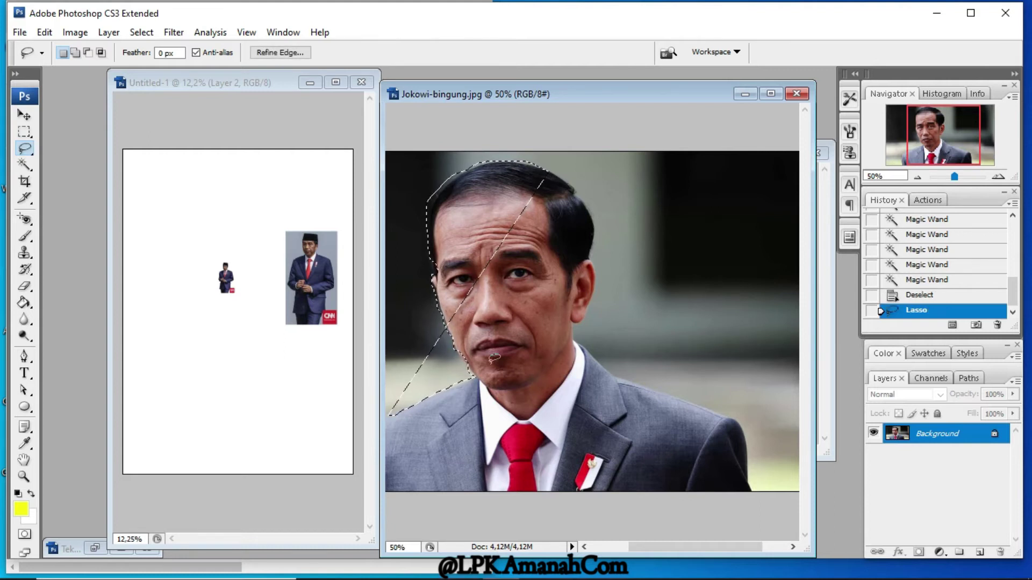
key("ctrl+d")
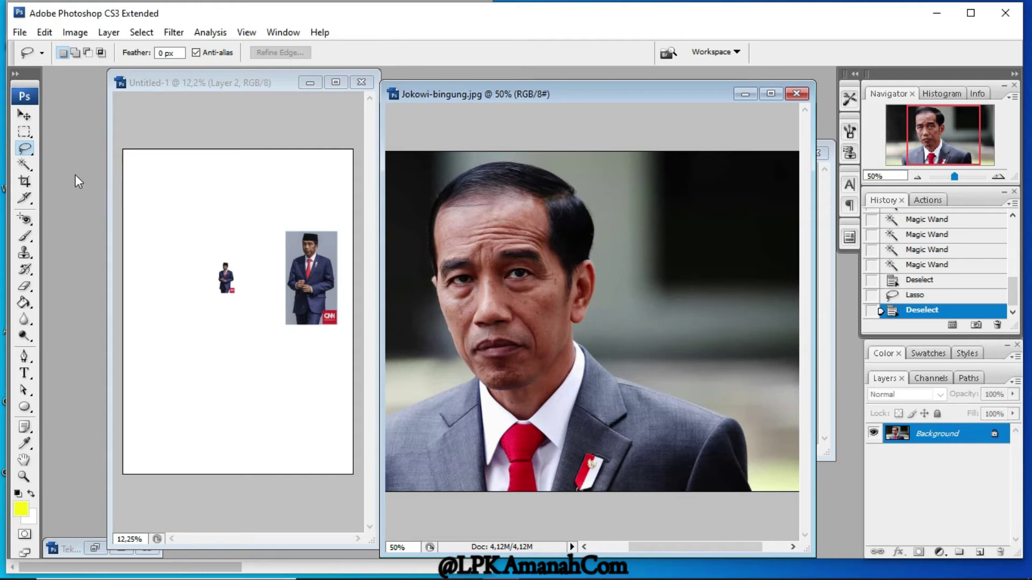
- Start a Polygonal Lasso outline at the man's shoulder and trace it up the side of his face to the hairline
right_click(27, 152)
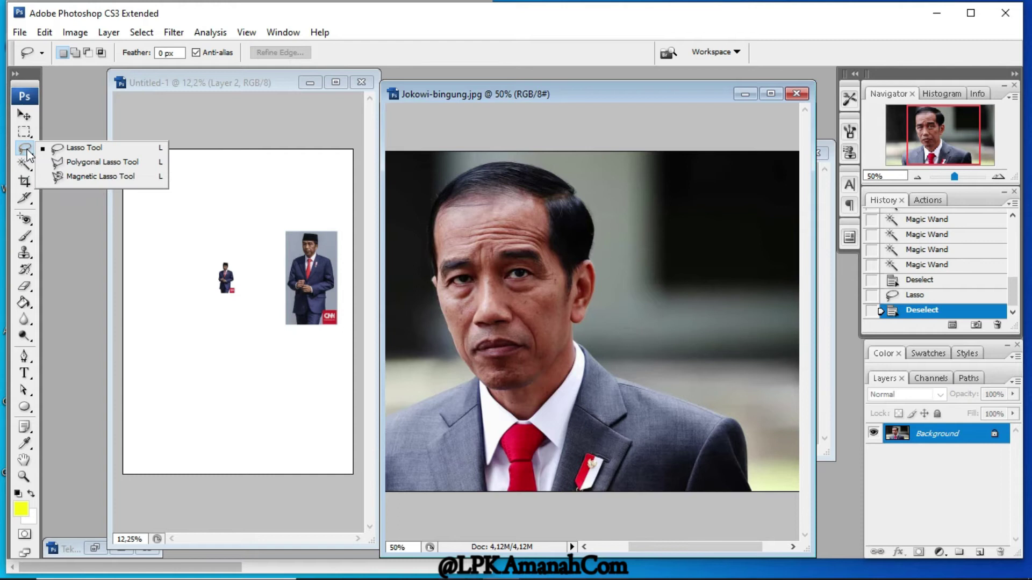
left_click(80, 162)
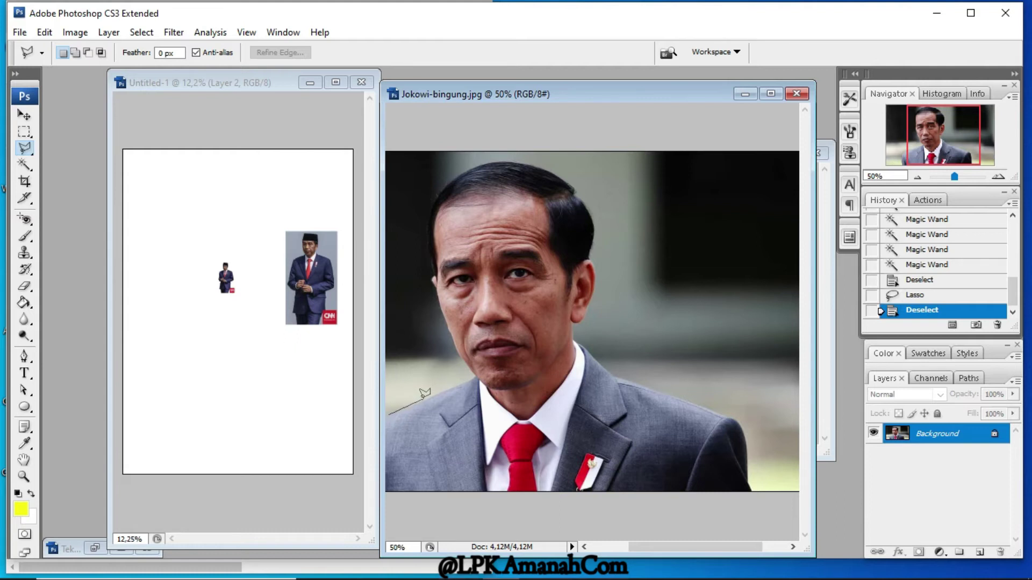
left_click(442, 393)
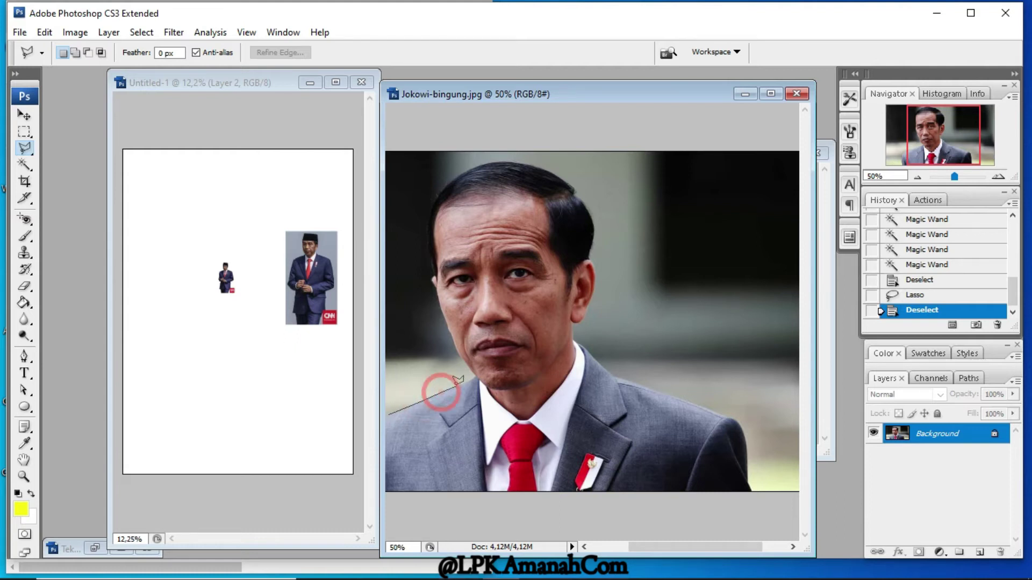
left_click(462, 383)
left_click(474, 375)
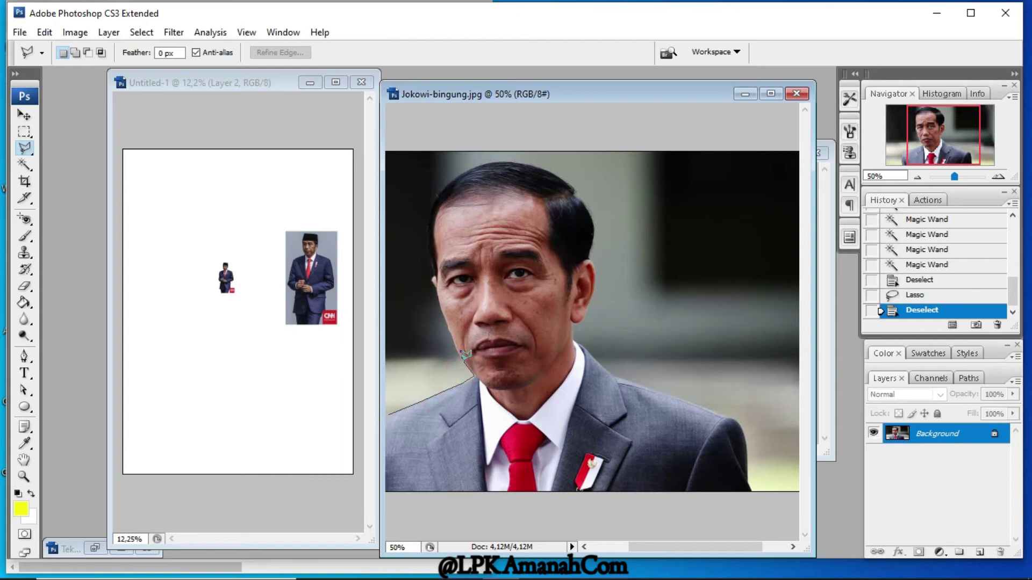
left_click(458, 355)
left_click(446, 324)
left_click(441, 299)
left_click(437, 294)
left_click(432, 276)
left_click(431, 256)
left_click(428, 229)
left_click(428, 218)
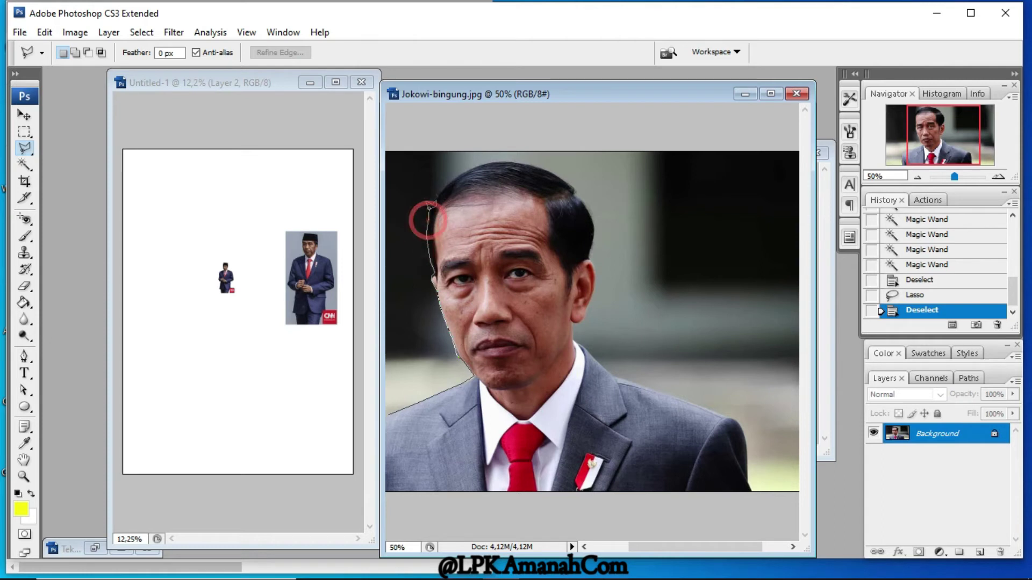
- Carry the polygonal outline over the hair, close it through the face and tie at the starting shoulder, and deselect
left_click(448, 185)
left_click(486, 166)
left_click(515, 161)
left_click(576, 191)
left_click(511, 397)
left_click(531, 451)
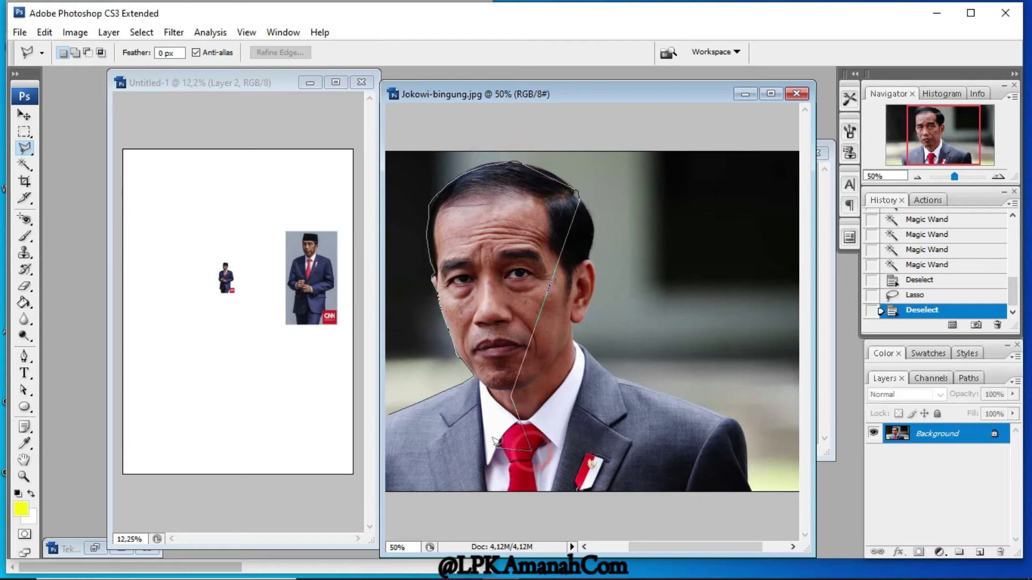
left_click(392, 413)
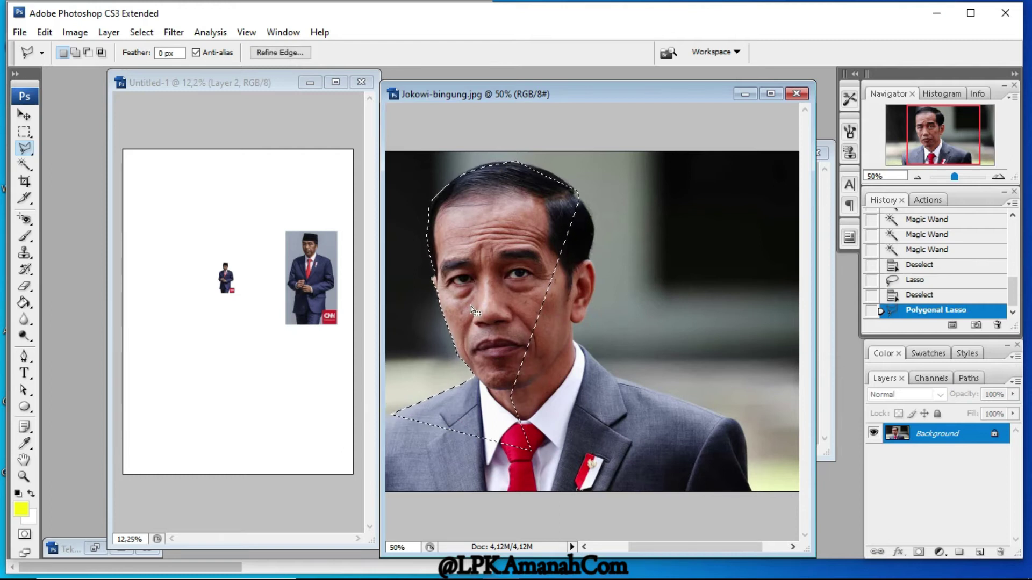
key("ctrl+d")
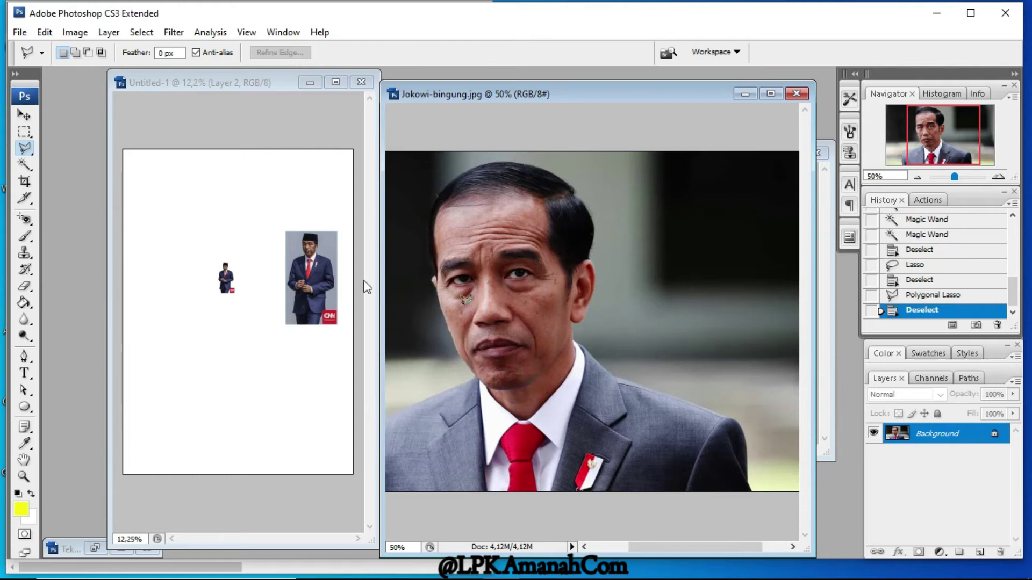
- Outline the man's head and upper jacket with the Magnetic Lasso Tool and copy the selection into Untitled-1 below the small cut-out
right_click(24, 149)
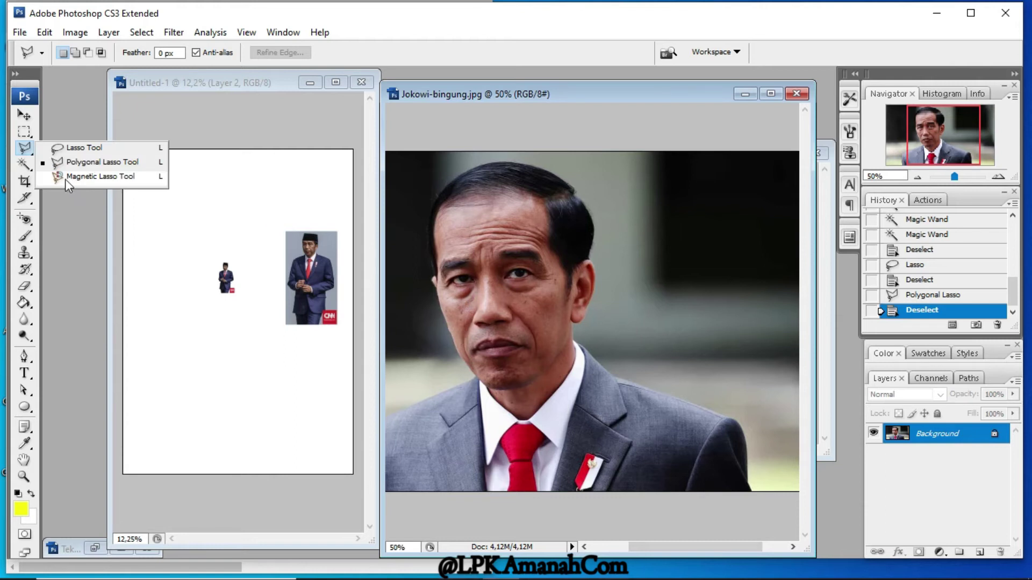
left_click(62, 177)
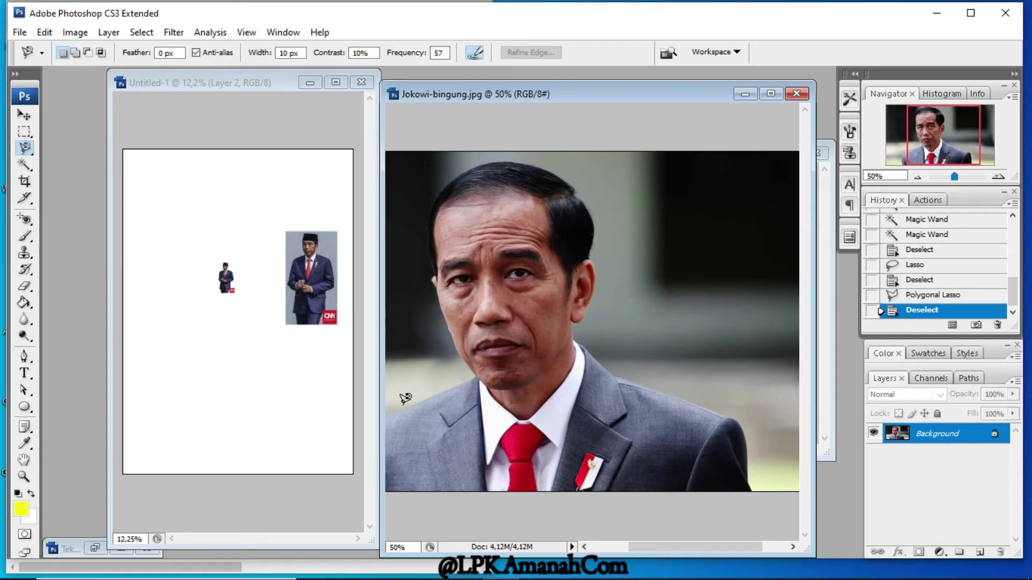
left_click(385, 416)
double_click(399, 411)
left_click(388, 413)
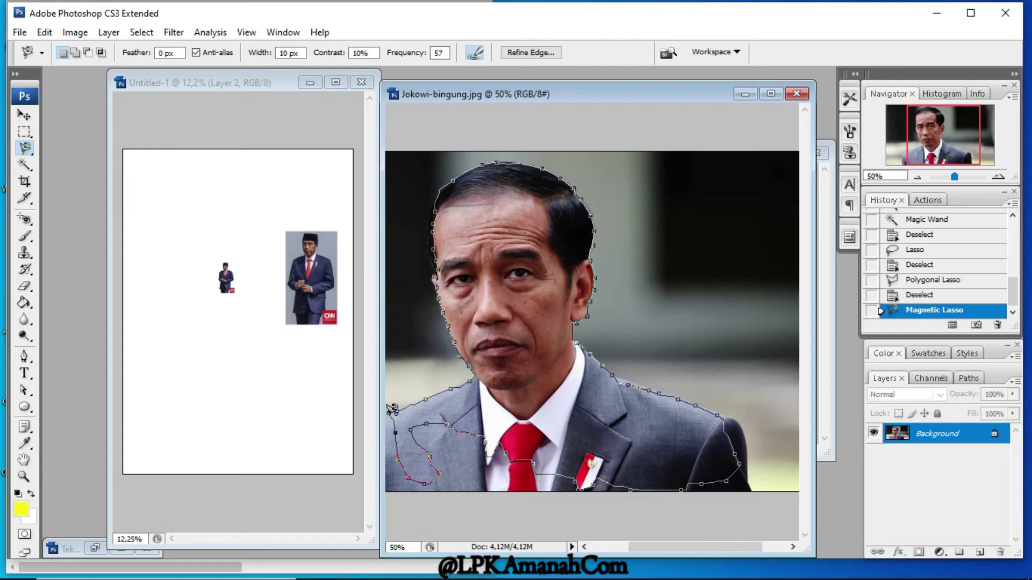
left_click(390, 409)
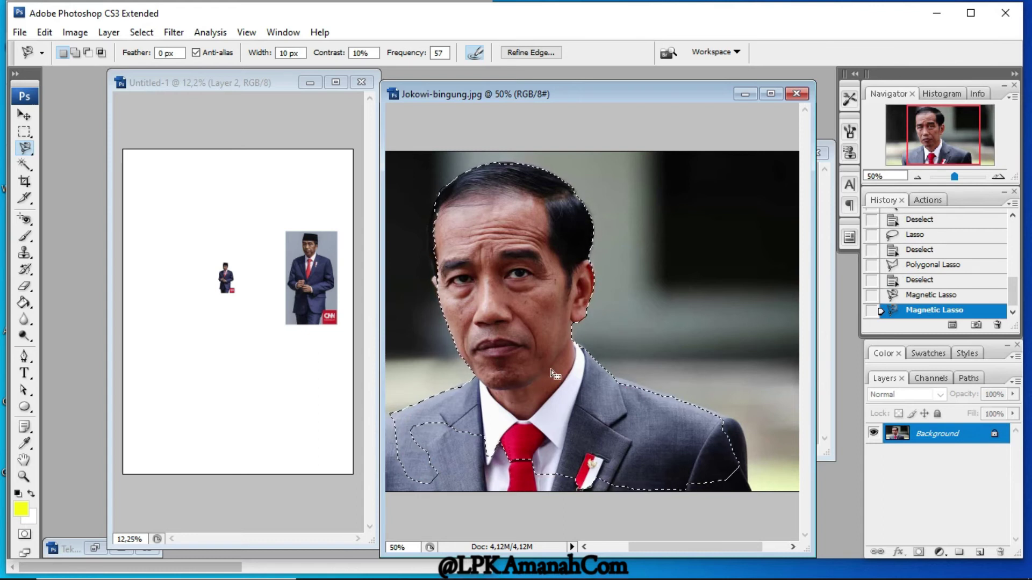
left_click(24, 115)
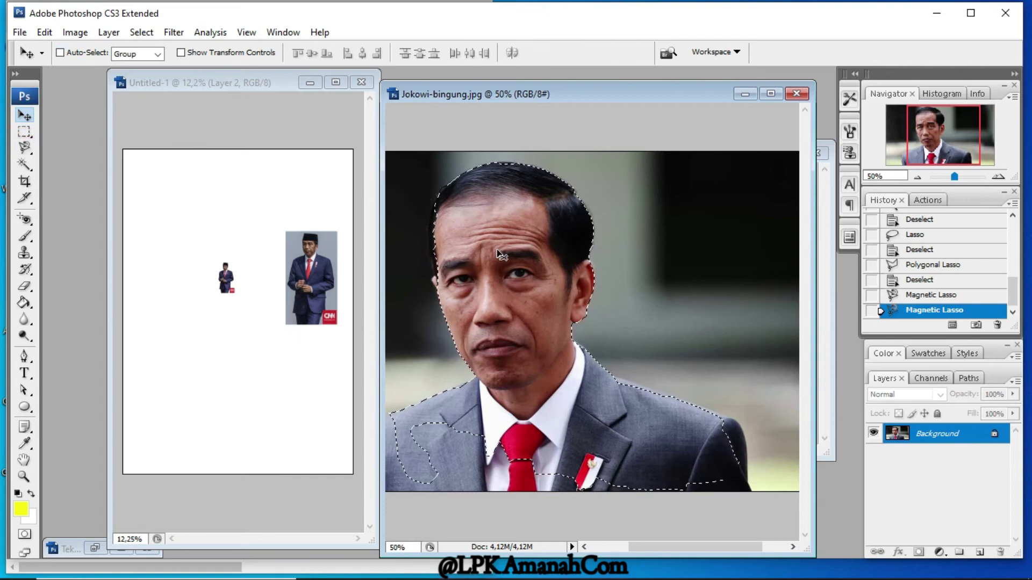
mouse_move(495, 244)
left_mouse_down()
mouse_move(235, 269)
mouse_move(276, 372)
left_mouse_up()
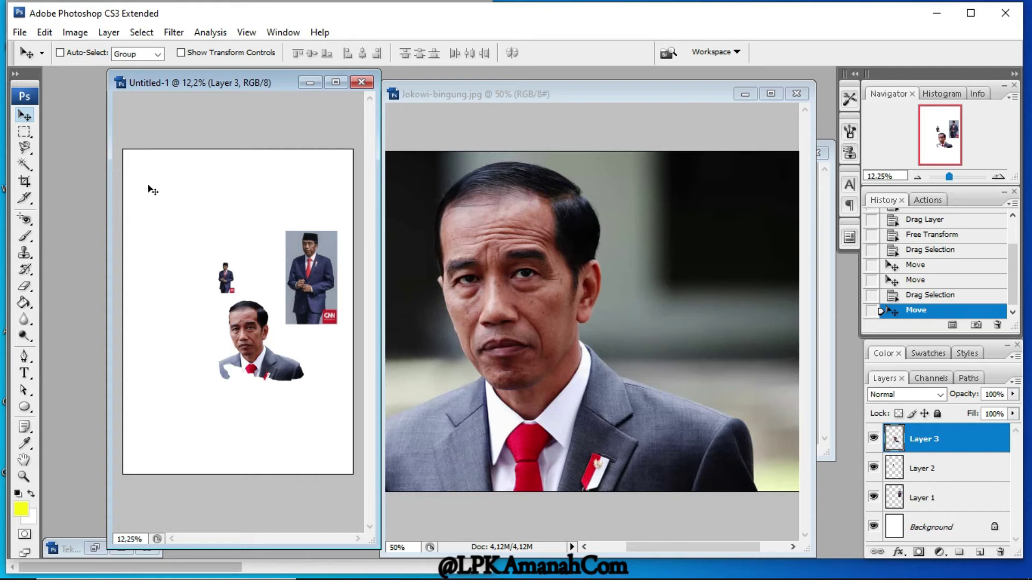
- Draw a loose Magnetic Lasso selection around the man's head down to his mouth in Jokowi-bingung.jpg and clear it
left_click(25, 148)
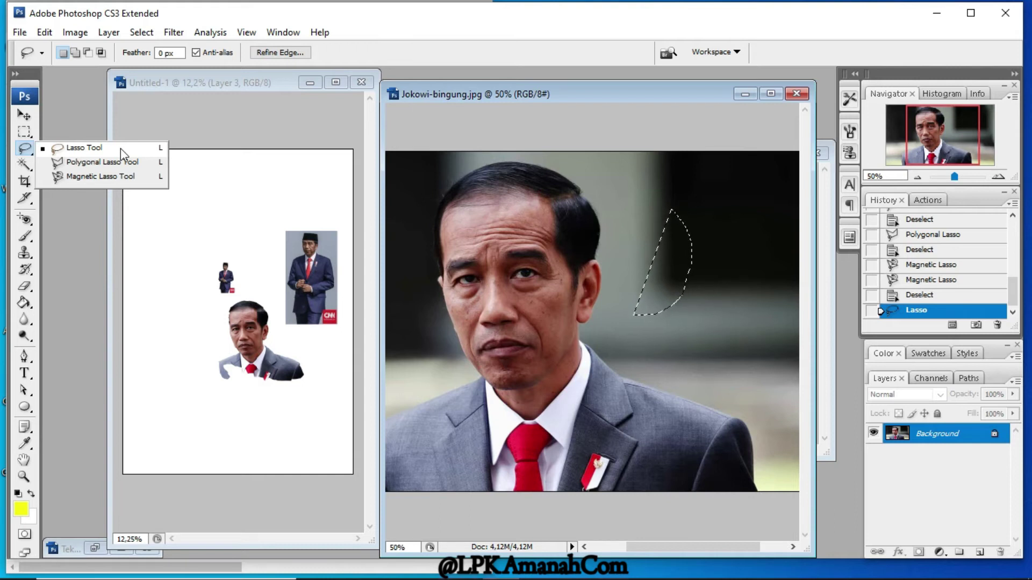
left_click(98, 175)
left_click(412, 187)
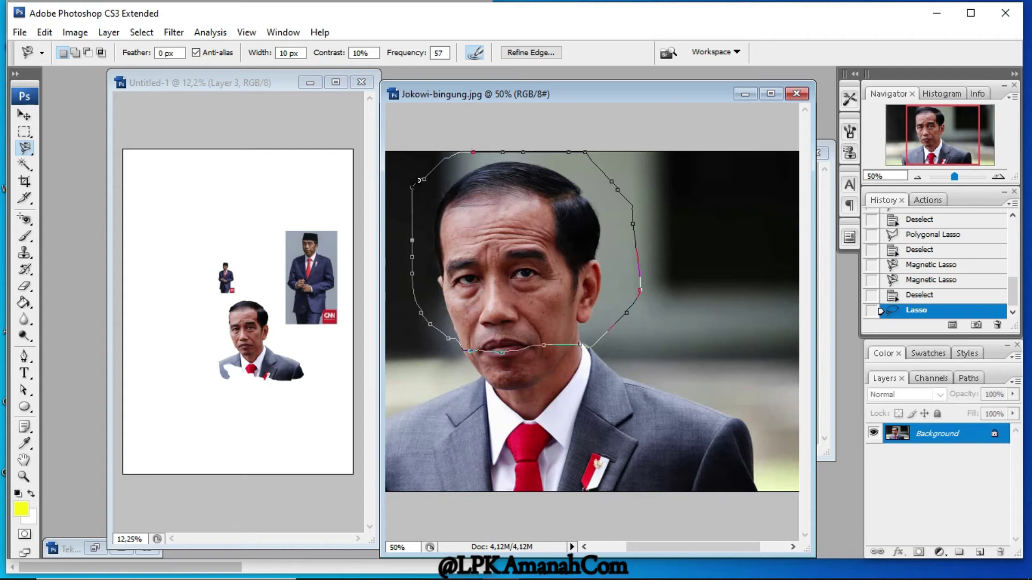
left_click(413, 186)
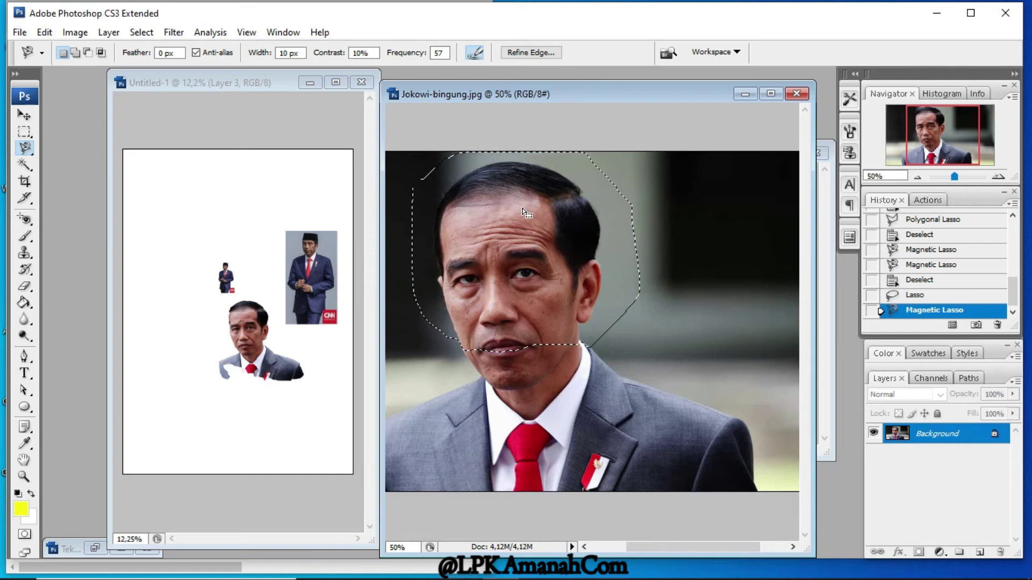
left_click(25, 148)
left_click(453, 246)
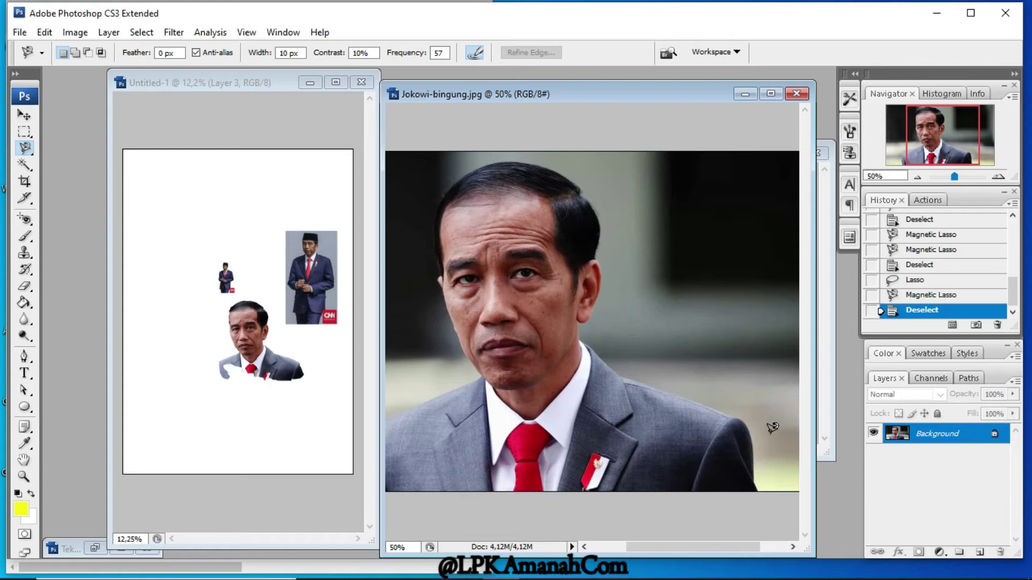
- Draw a closed yellow polygon over the man's face with the Pen Tool in Shape Layers mode
right_click(24, 362)
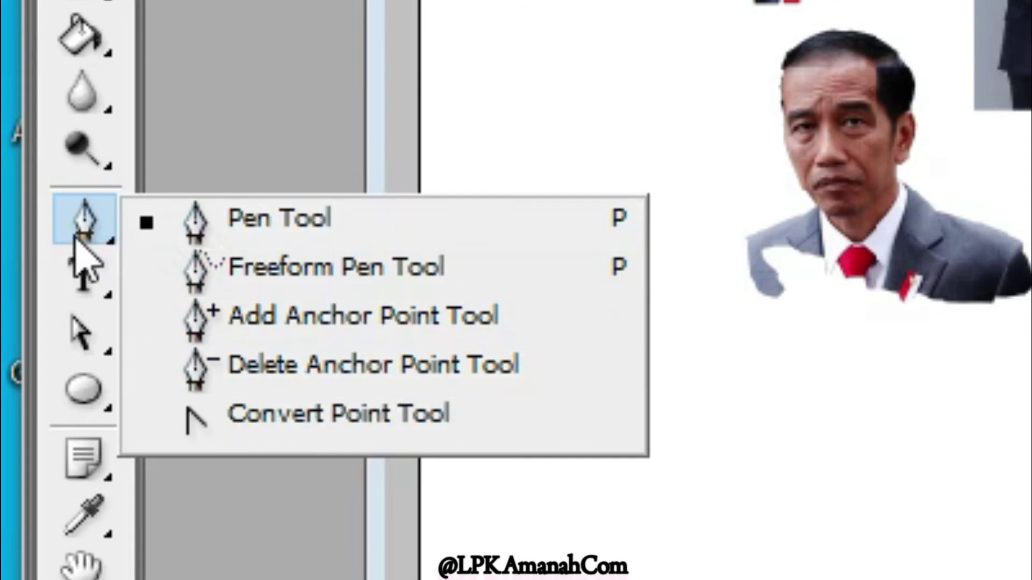
left_click(257, 222)
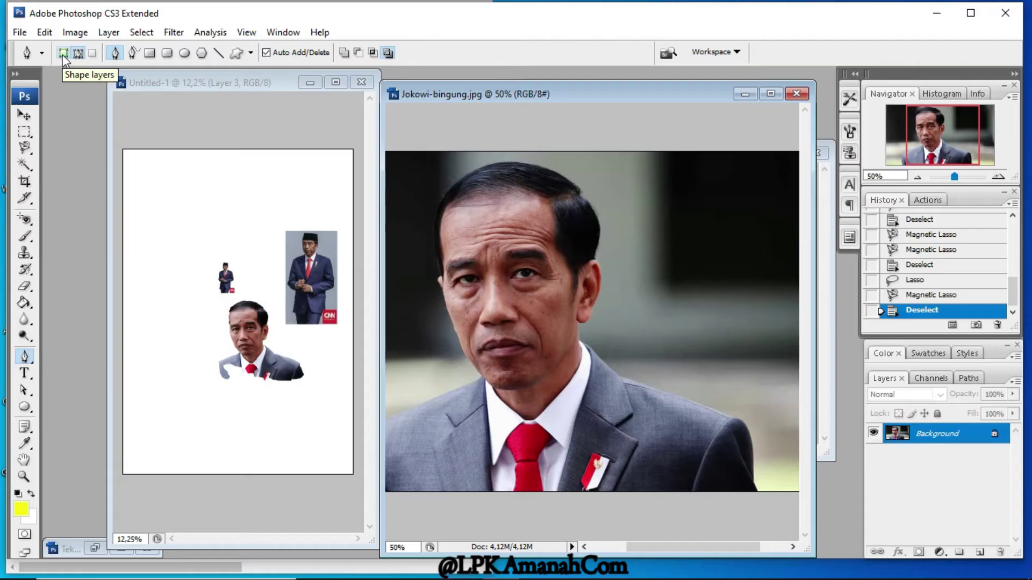
left_click(293, 100)
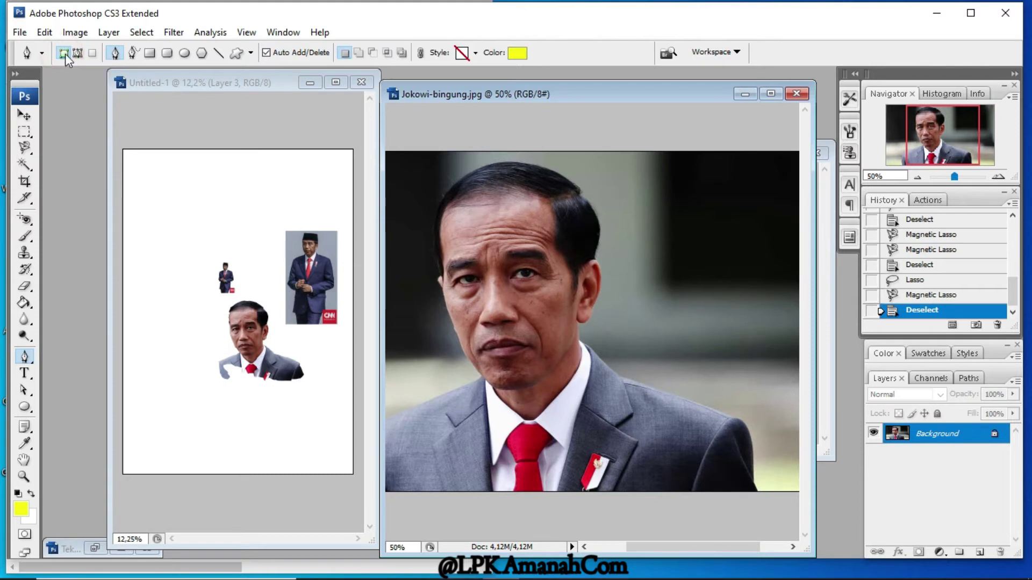
left_click(476, 247)
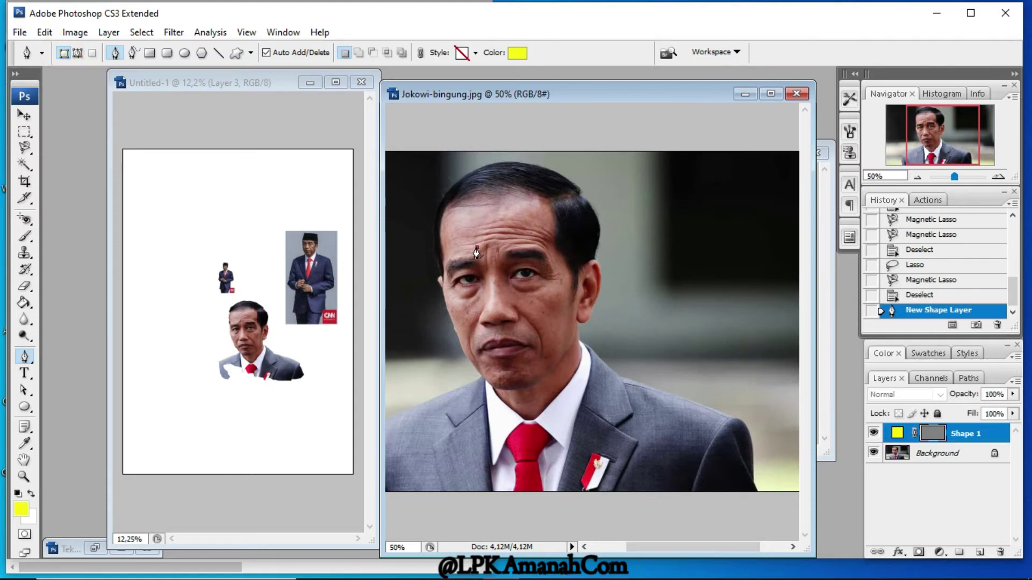
left_click(545, 191)
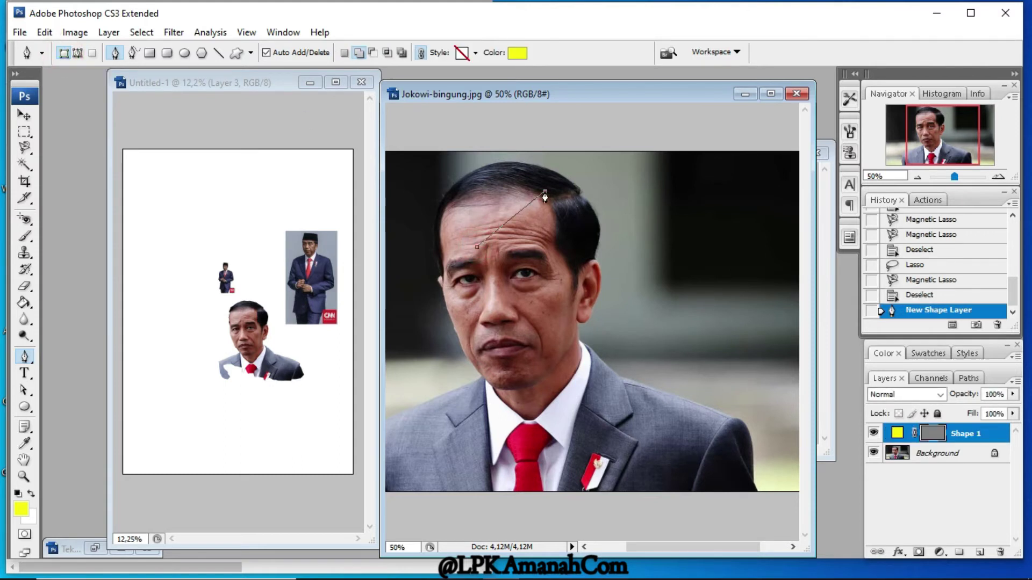
left_click(605, 215)
left_click(611, 240)
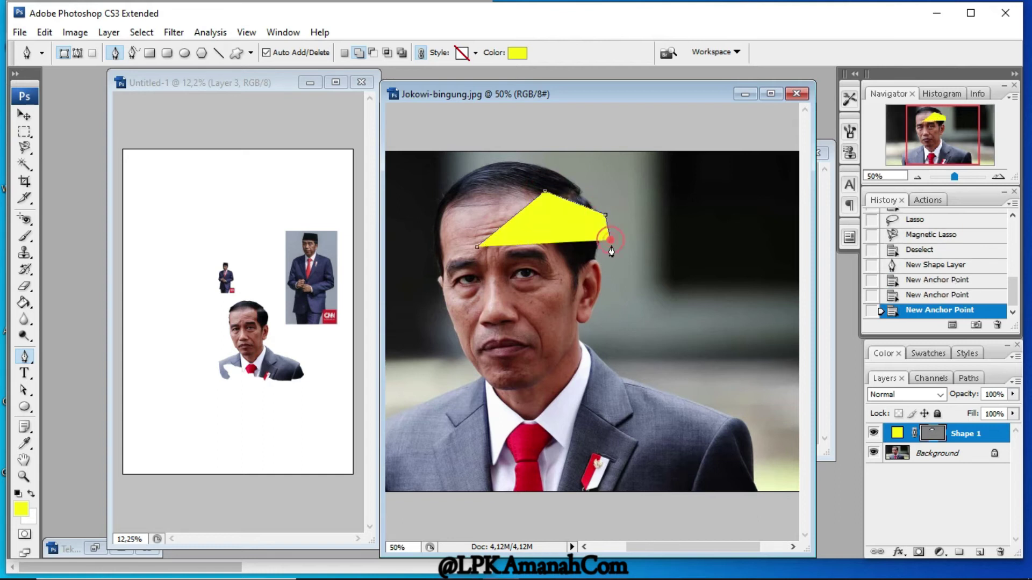
left_click(609, 280)
left_click(520, 324)
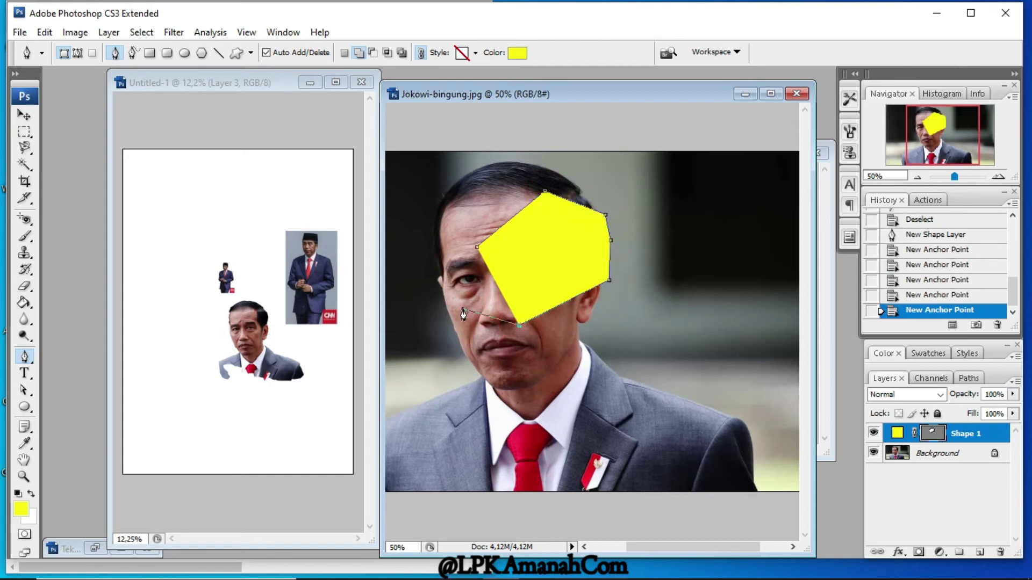
left_click(463, 309)
left_click(456, 277)
left_click(477, 248)
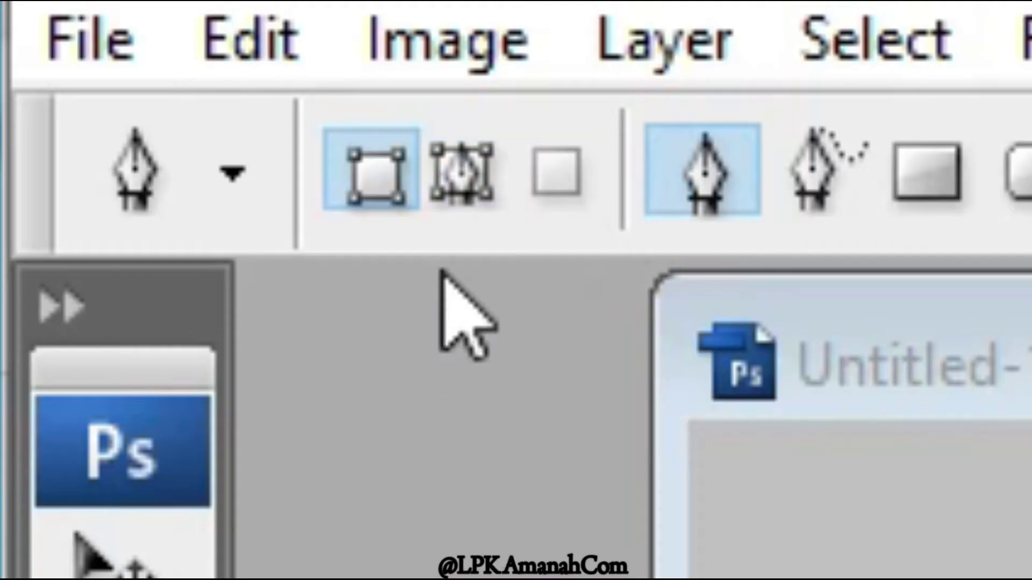
- Start a Pen Tool work path at the jacket's lower edge in Jokowi-bingung.jpg and trace it over the shoulder and up the face to the ear
left_click(461, 171)
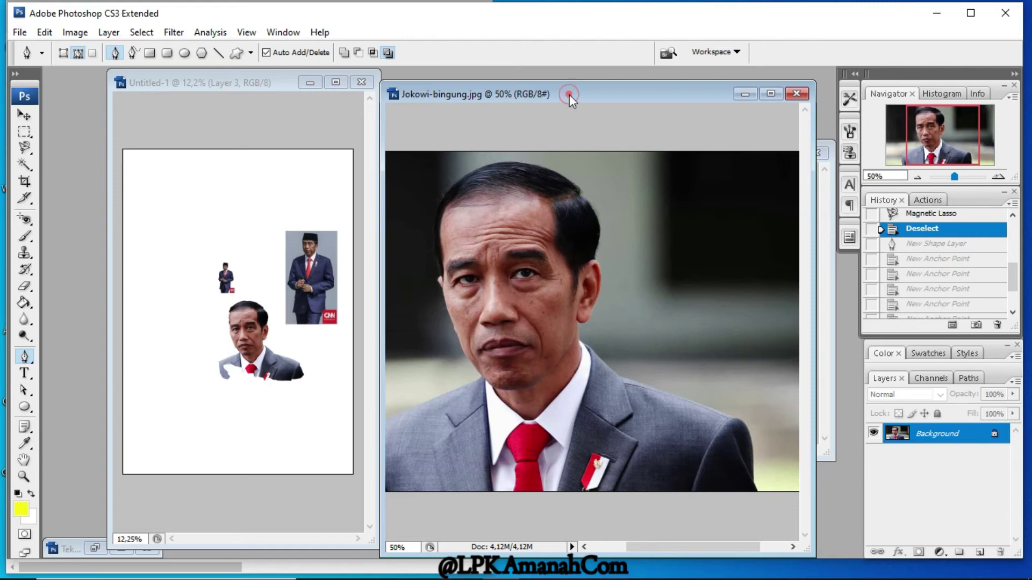
left_click_drag(383, 424, 111, 430)
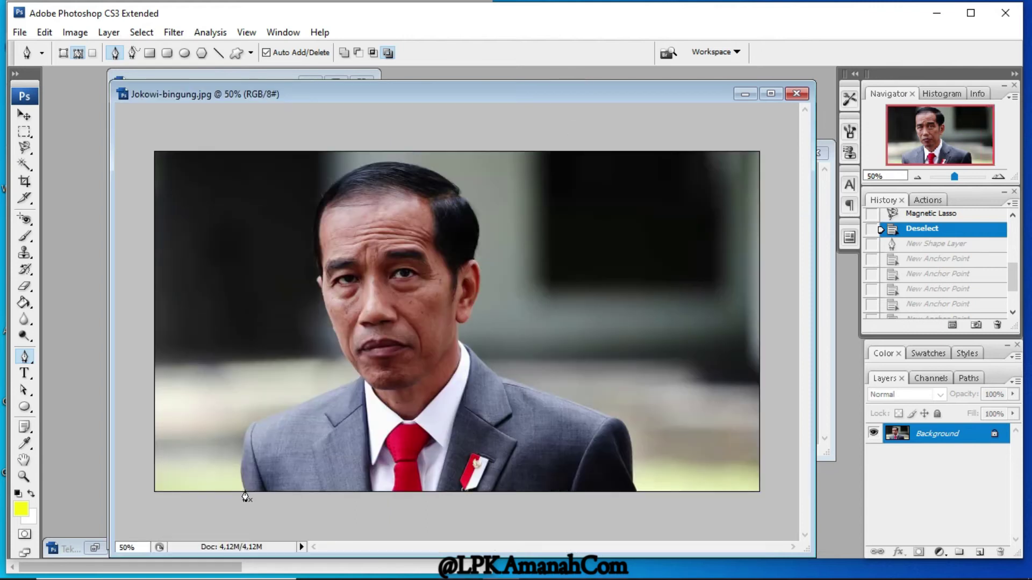
left_click(245, 492)
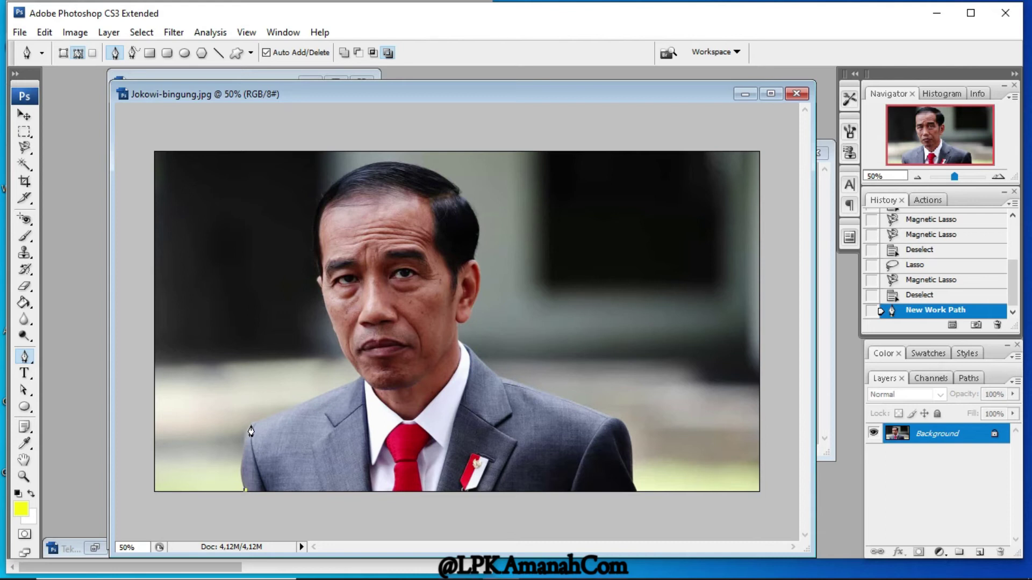
left_click(251, 425)
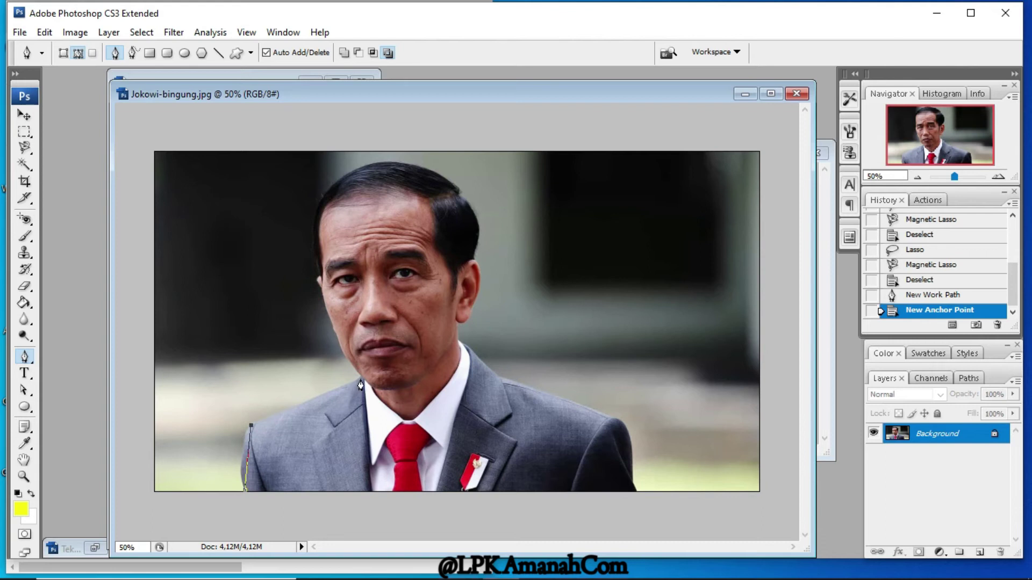
left_click(361, 379)
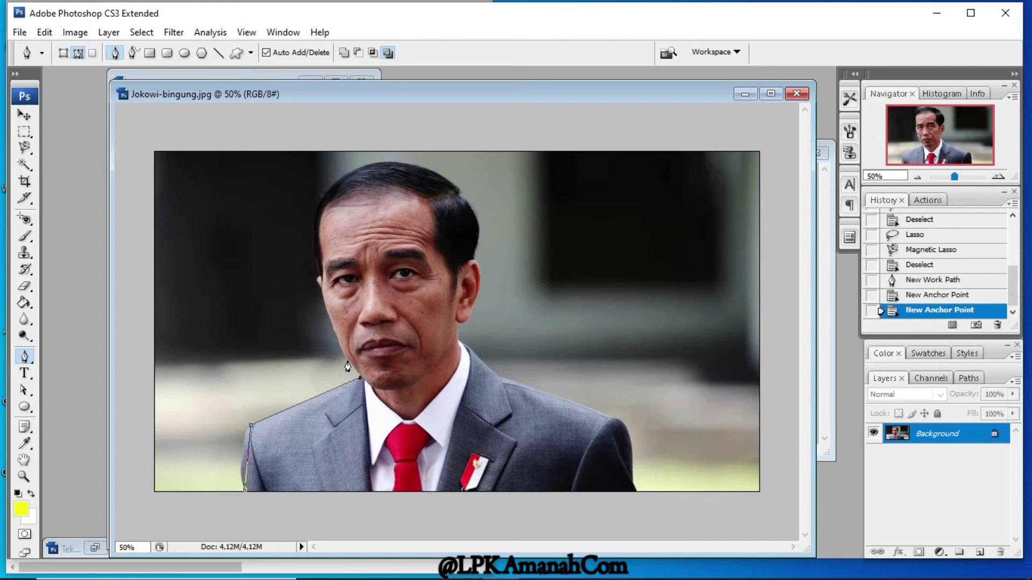
left_click(348, 361)
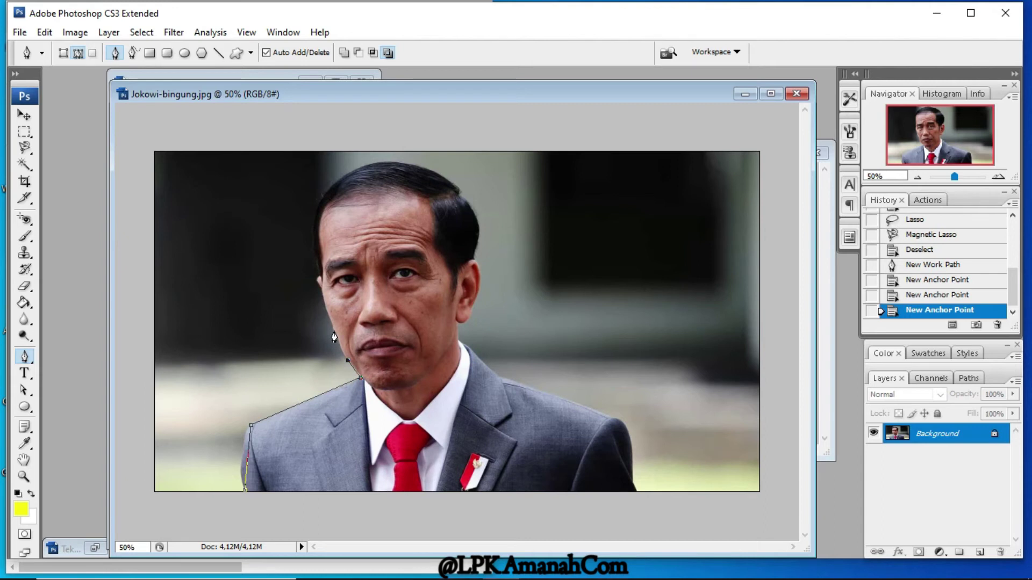
left_click(333, 330)
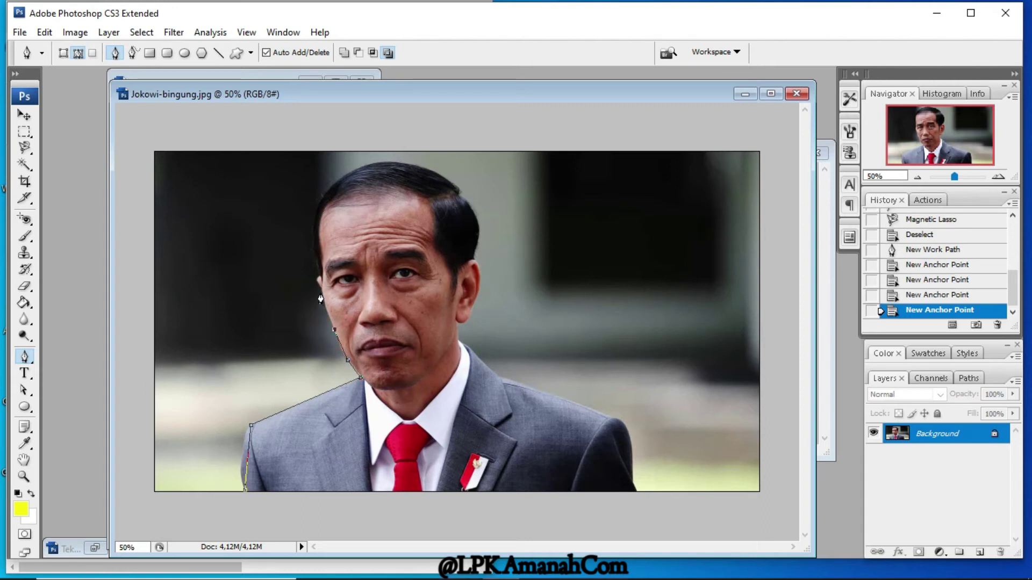
left_click(316, 288)
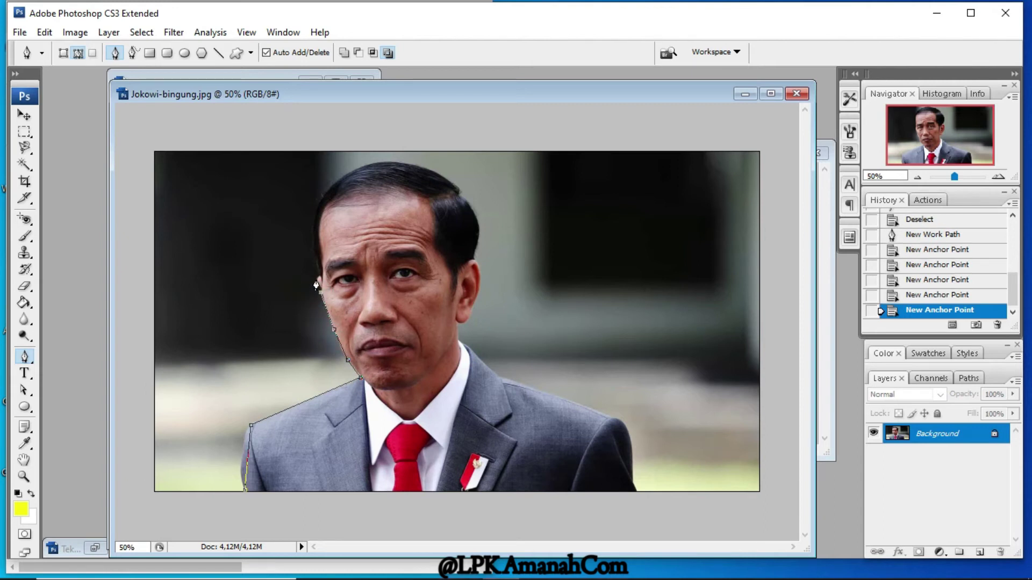
left_click(319, 280)
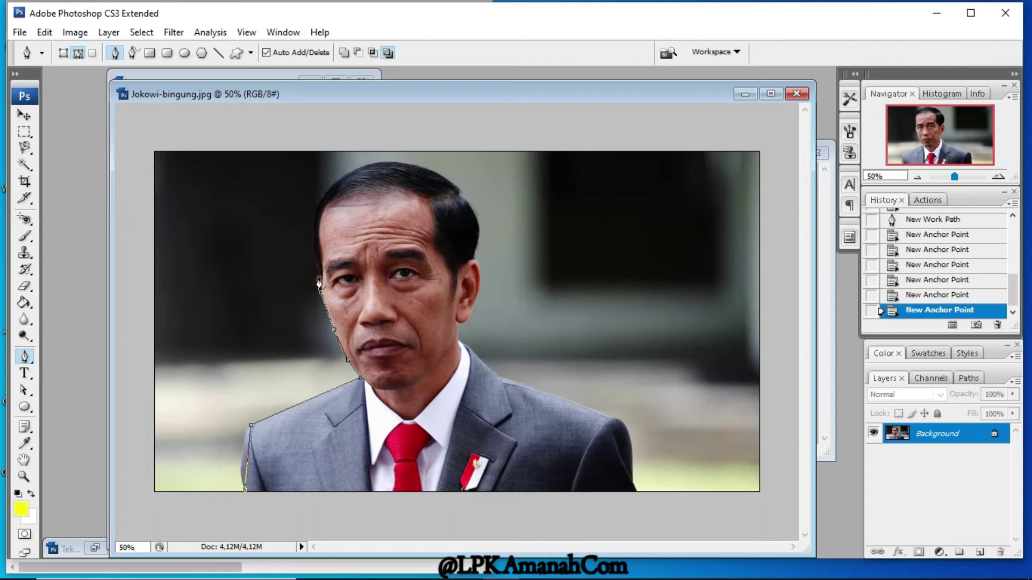
- Carry the path straight across the hairline, down past the other ear and shoulder, and close it at its starting point
left_click(323, 196)
left_click(459, 192)
left_click(472, 259)
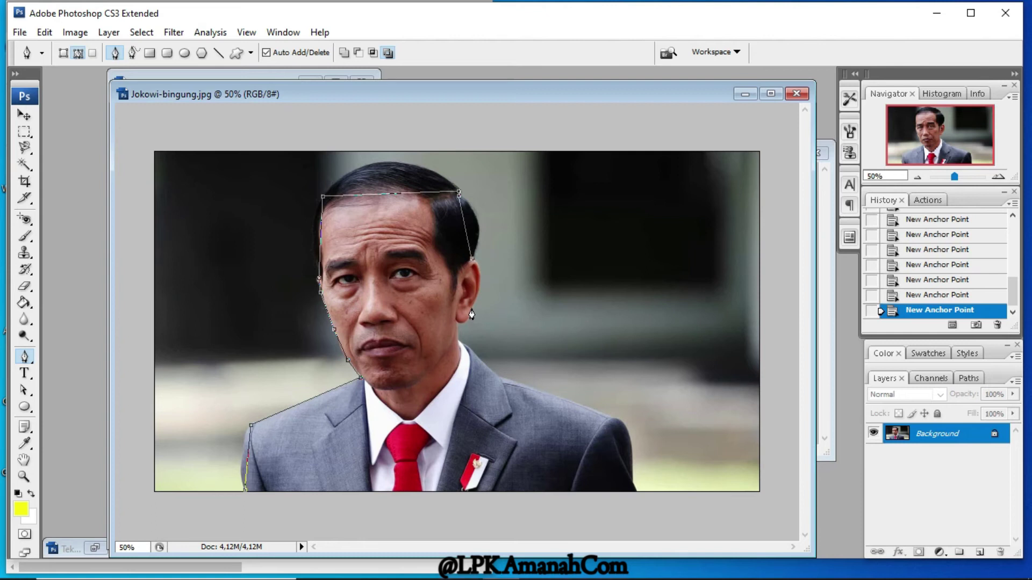
left_click(472, 308)
left_click(456, 322)
left_click(457, 337)
left_click(498, 376)
left_click(610, 417)
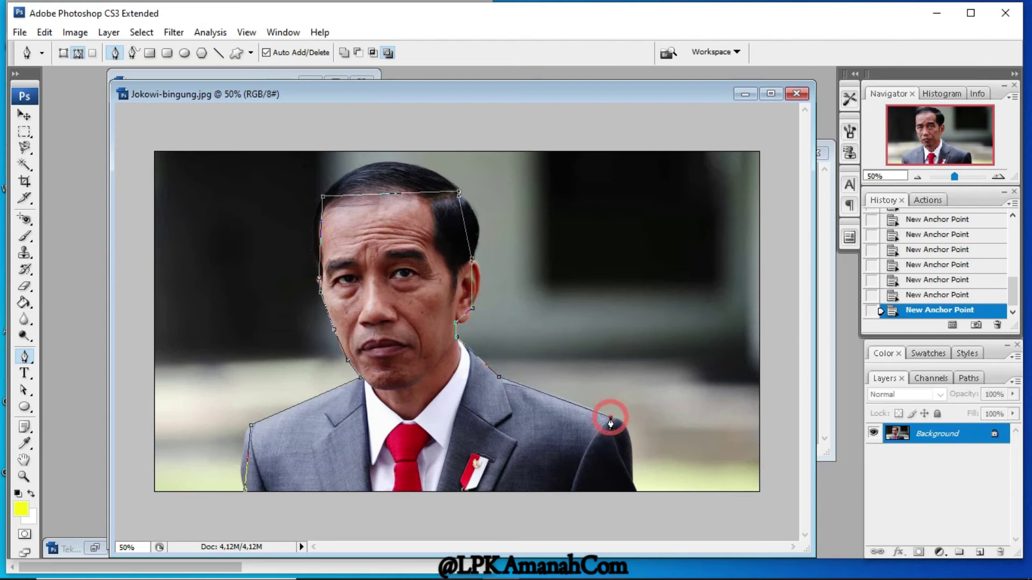
left_click(632, 481)
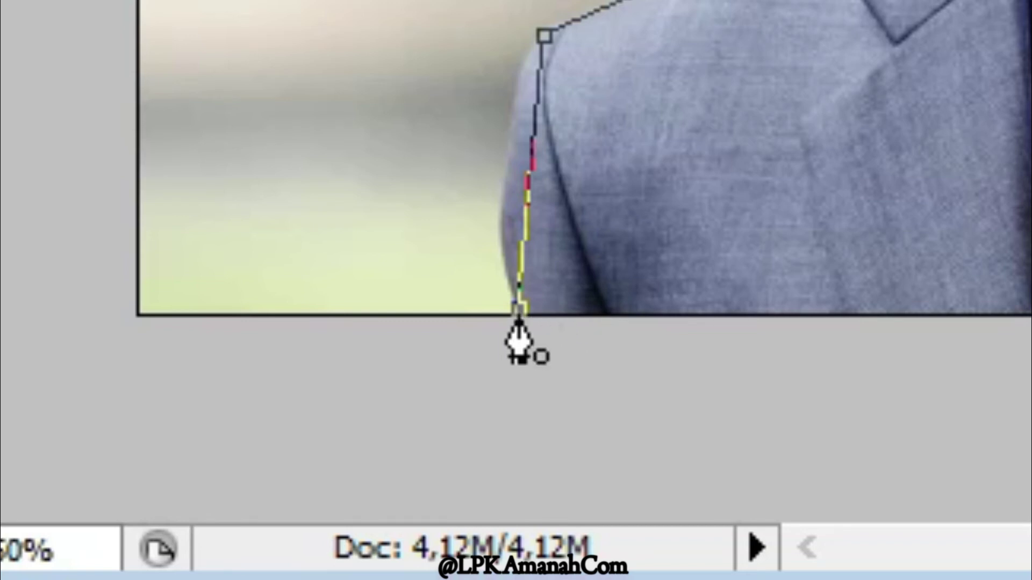
left_click(531, 322)
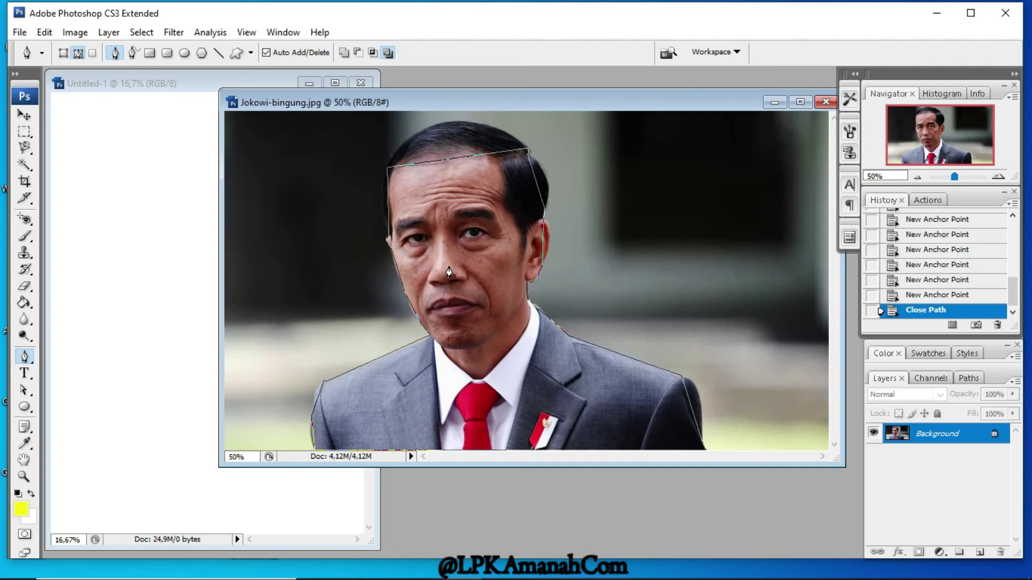
- Examine the straight path segment across the man's hairline and hair at several magnifications
left_click(23, 477)
left_click(417, 163)
left_click(531, 177)
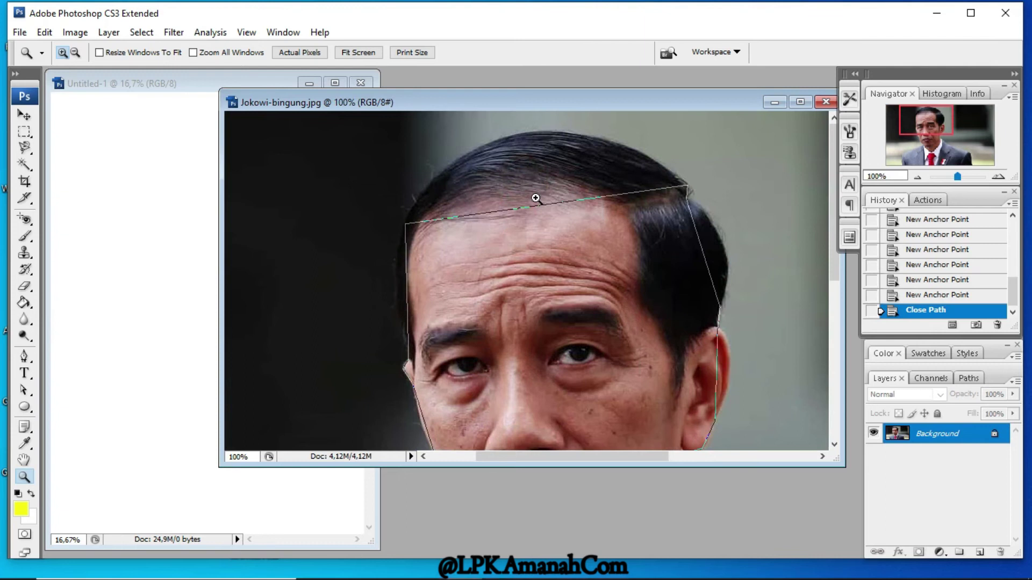
left_click(533, 203)
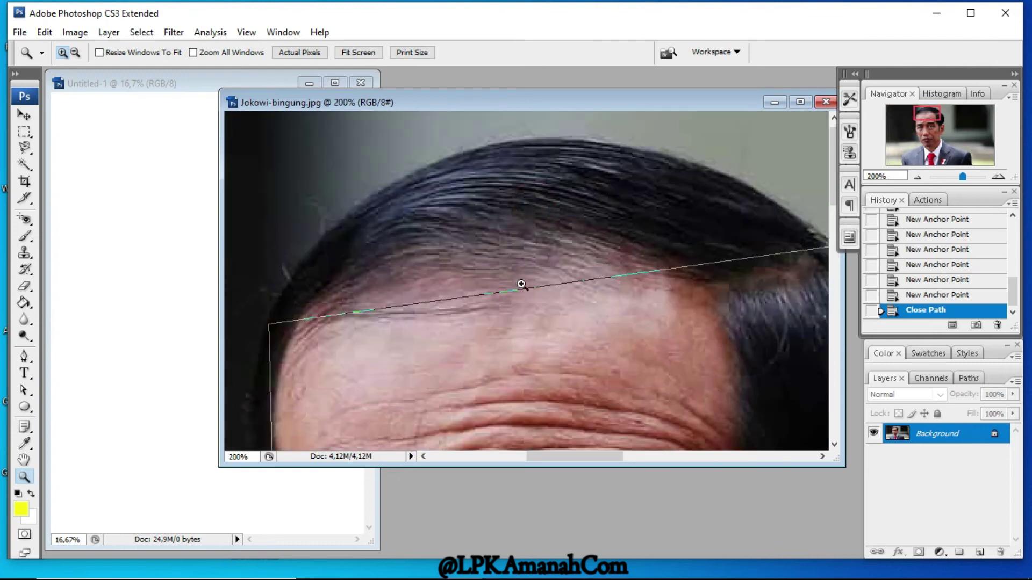
left_click(937, 199)
left_click_drag(963, 176, 960, 176)
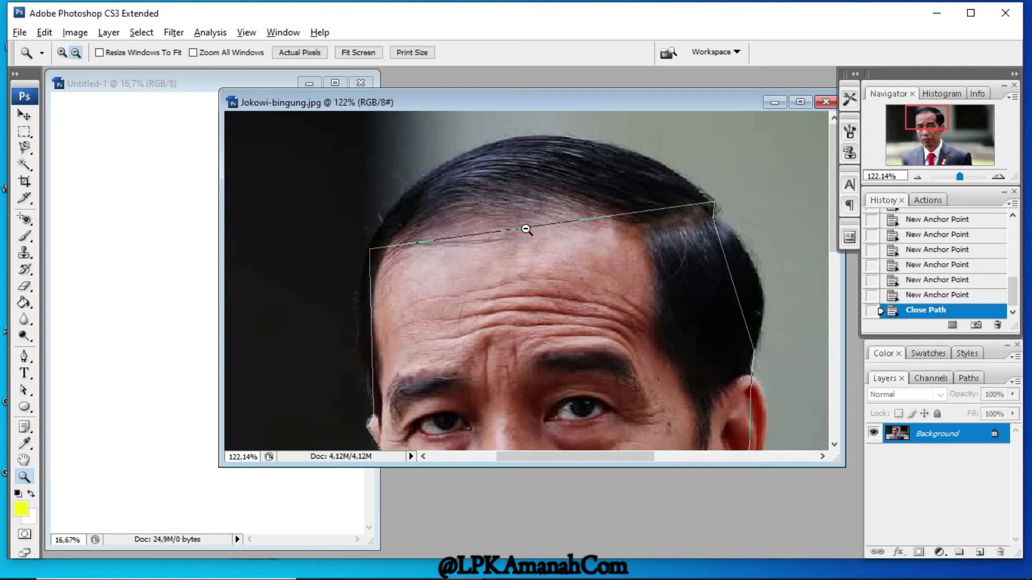
left_click(526, 230, "alt")
scroll(526, 230, "up", 5)
scroll(529, 168, "up", 11)
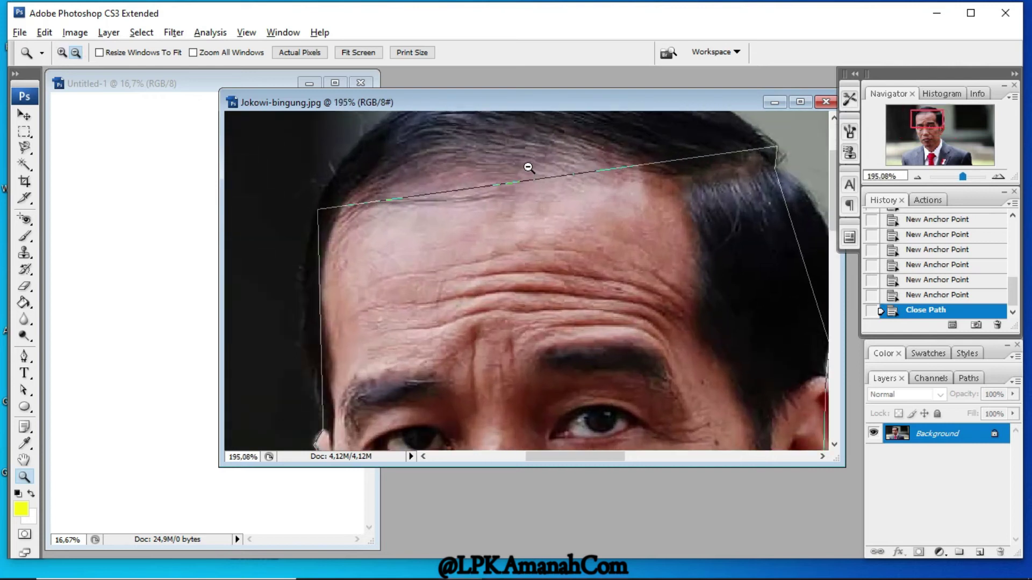
scroll(529, 168, "down", 5)
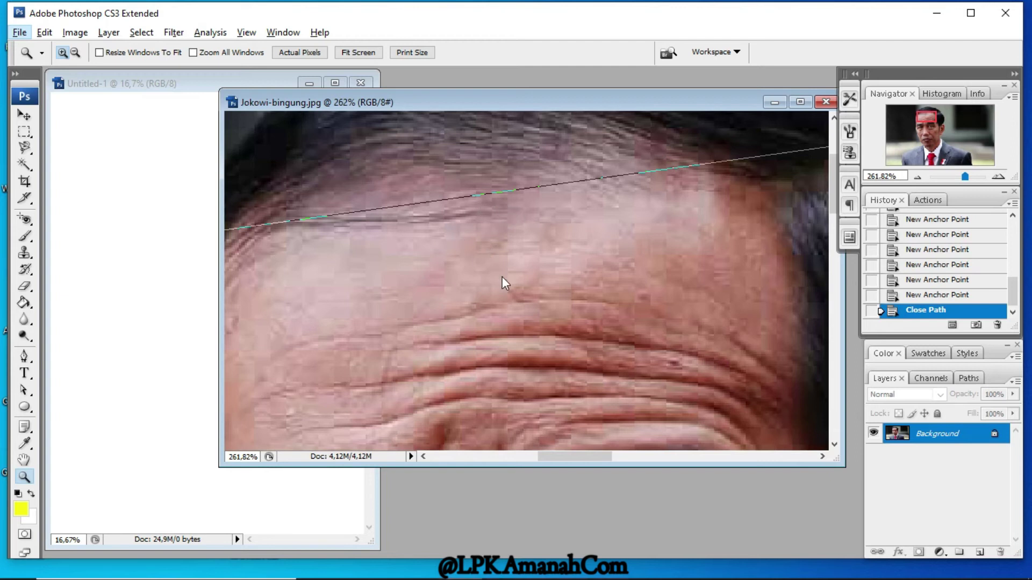
left_click_drag(559, 453, 581, 459)
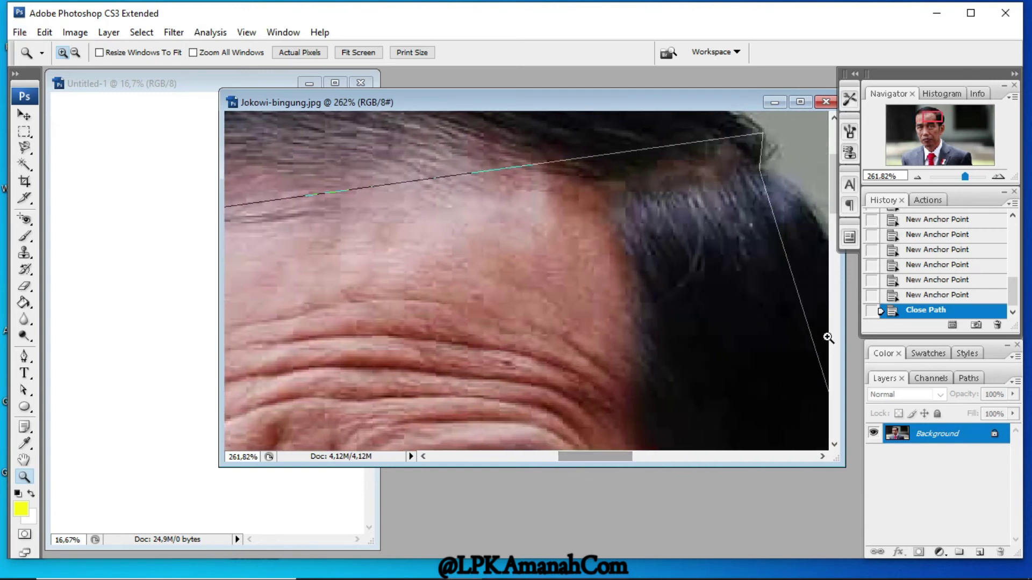
mouse_move(834, 193)
left_mouse_down()
mouse_move(837, 228)
mouse_move(829, 176)
left_mouse_up()
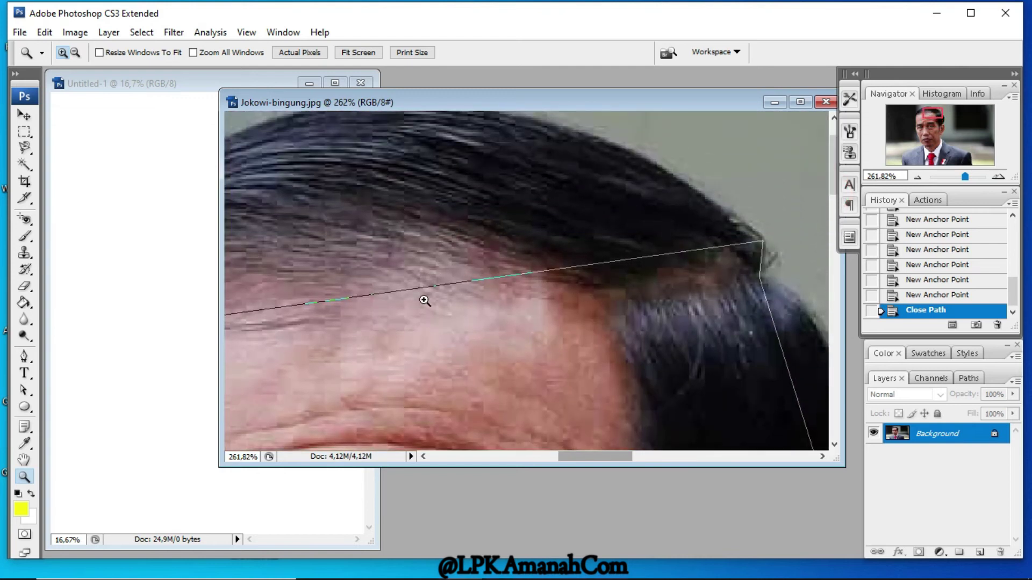
left_click_drag(595, 454, 572, 456)
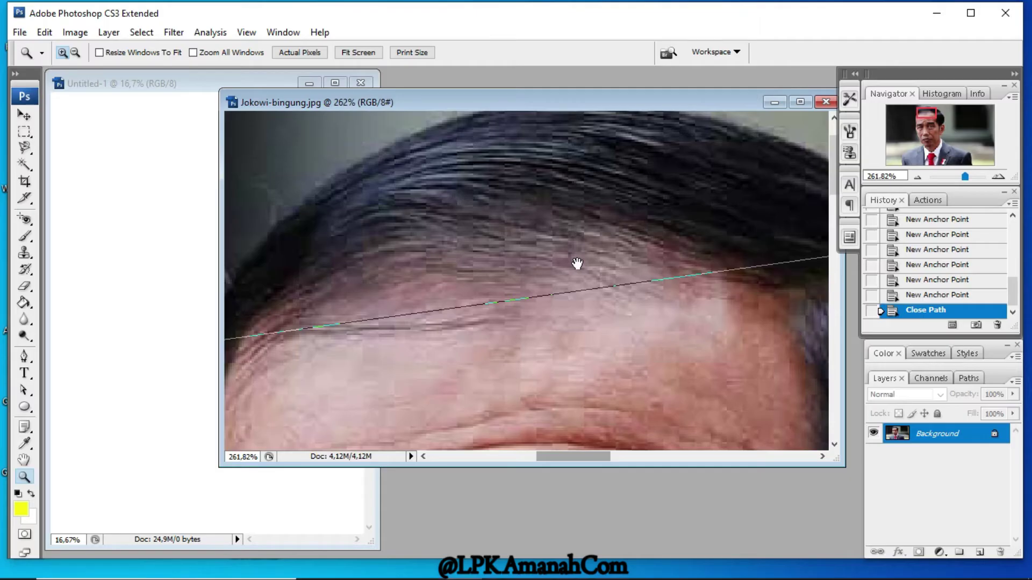
left_click_drag(578, 263, 506, 317)
scroll(507, 317, "down", 3)
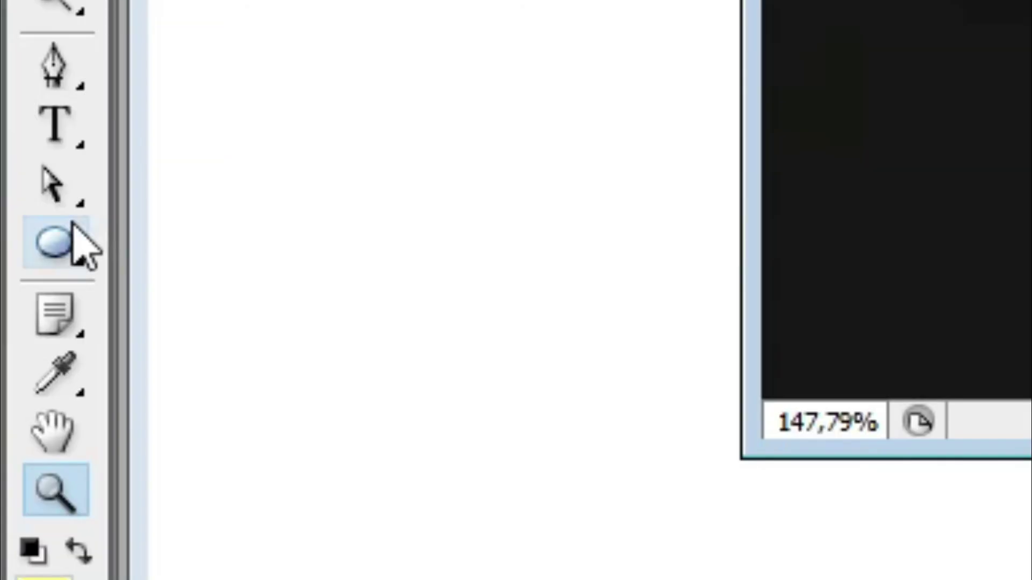
- Add an anchor point midway along the hairline segment, raise it to the top of the hair and adjust both handles to follow the head's curve
left_click(59, 73)
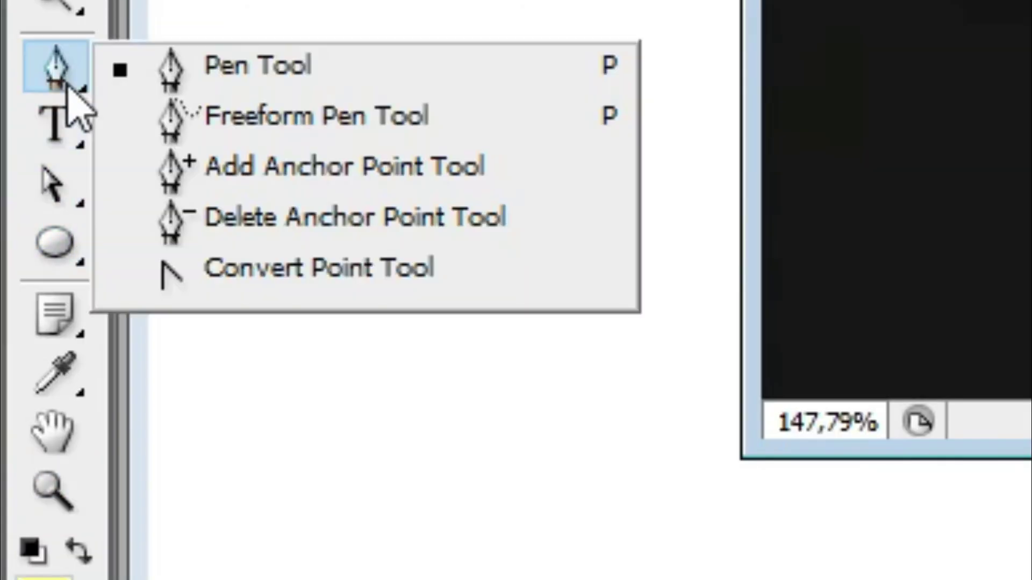
left_click(223, 174)
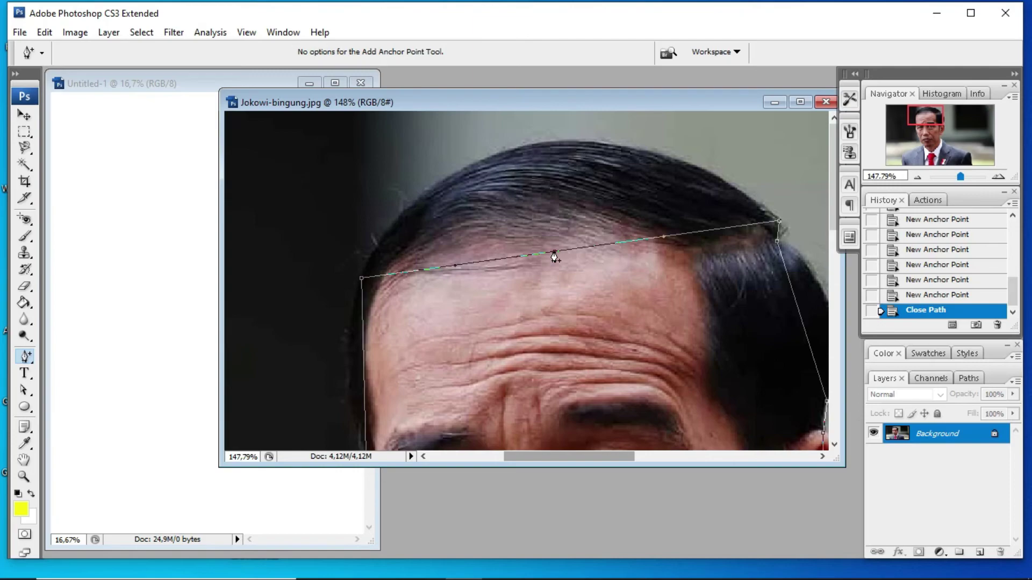
left_click(552, 262)
left_click_drag(559, 270, 559, 226)
left_click_drag(524, 395, 487, 79)
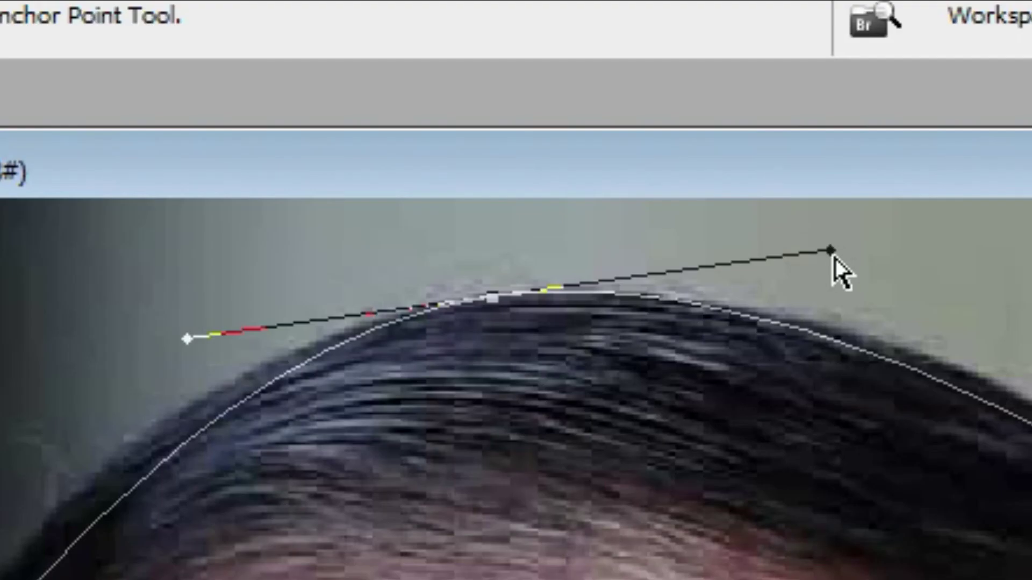
left_click_drag(827, 257, 914, 253)
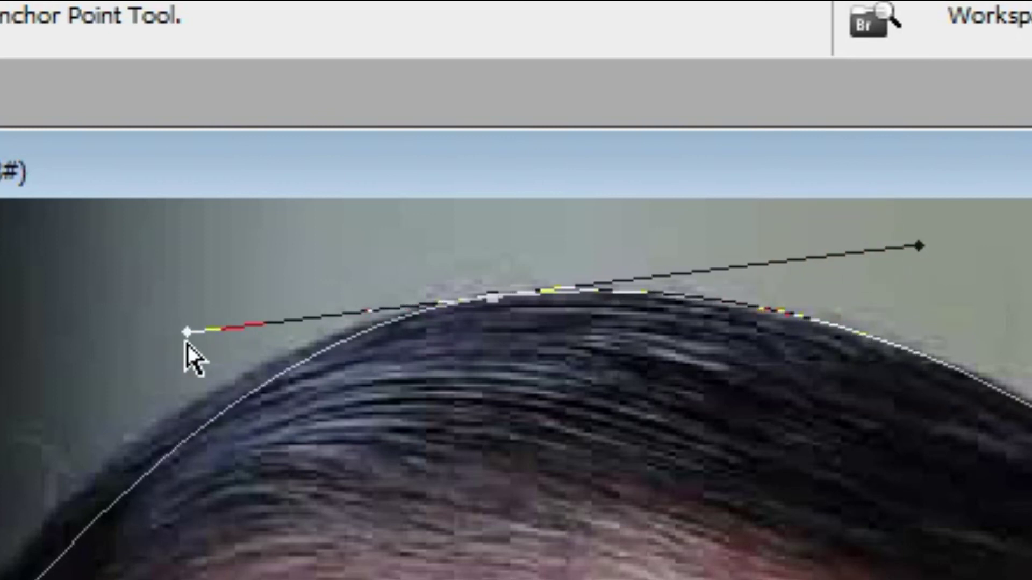
left_click_drag(187, 332, 24, 363)
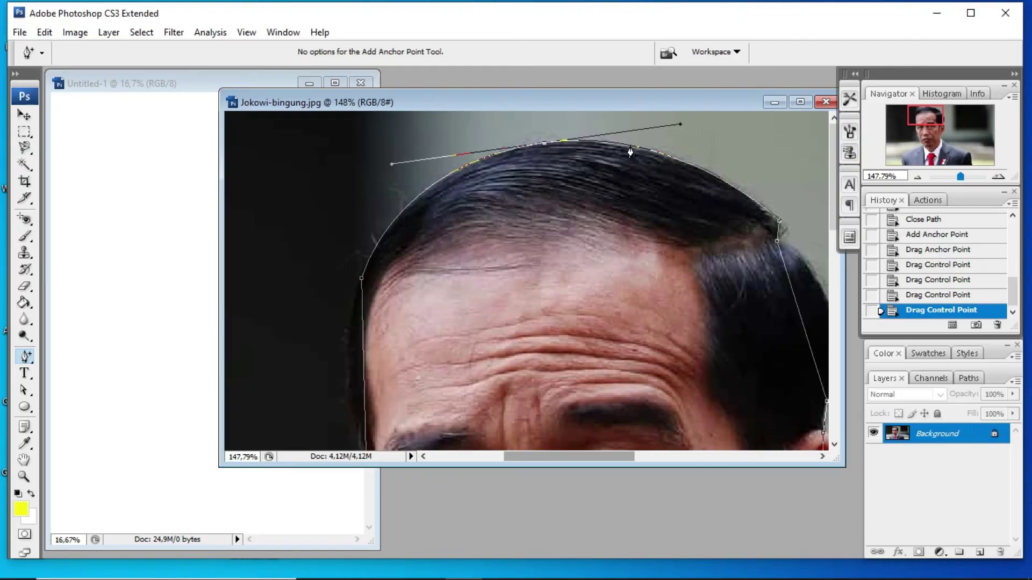
- Add anchor points at the top of the hair and midway down the side segment, and shape the path to the hair's edge
left_click(634, 150)
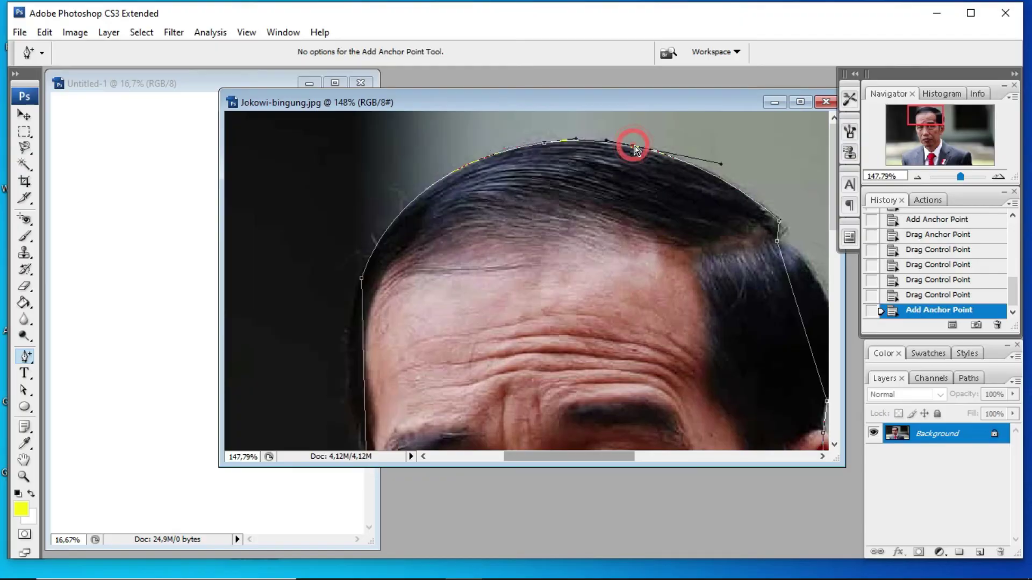
left_click_drag(635, 148, 639, 150)
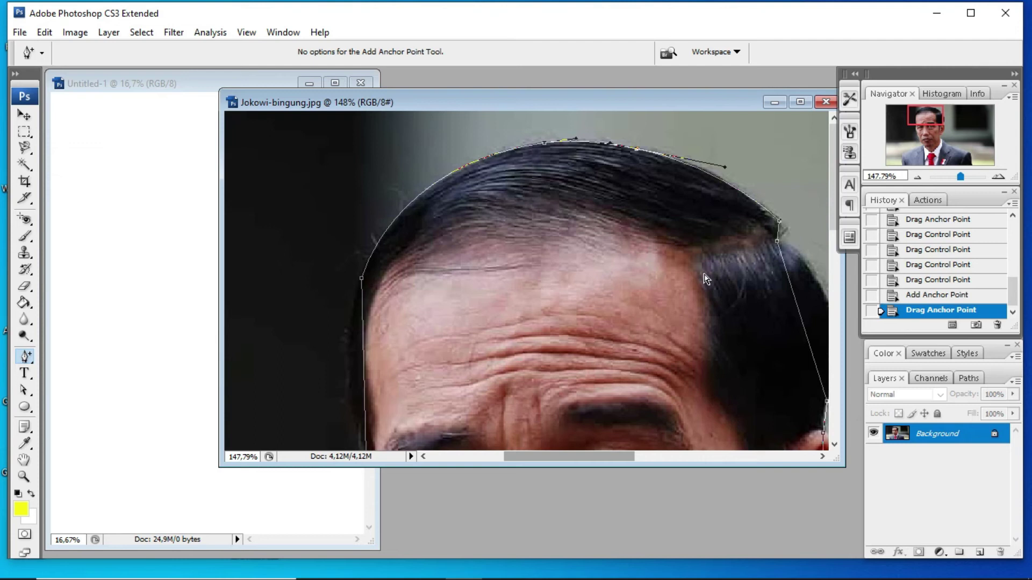
left_click_drag(746, 291, 459, 268)
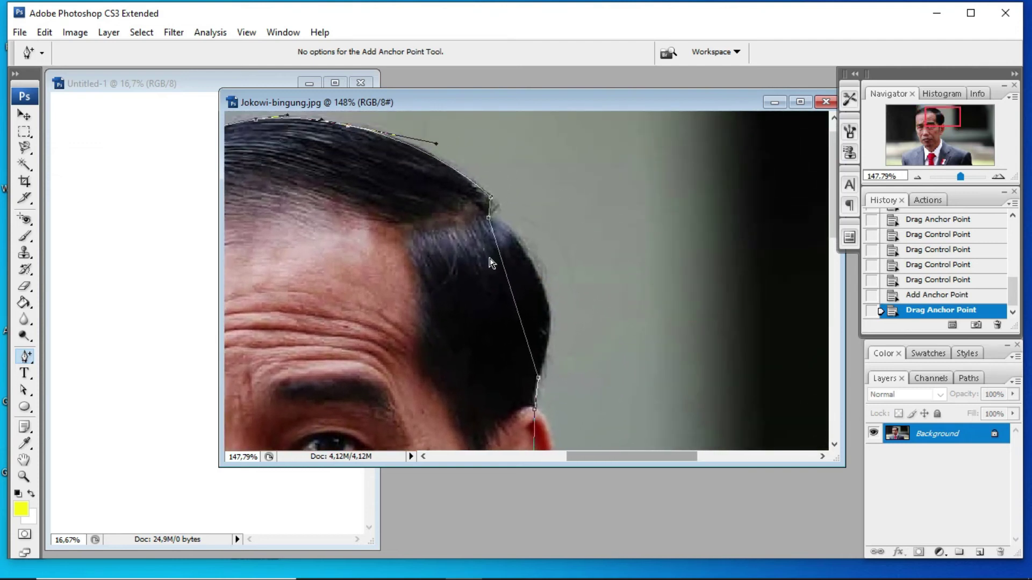
left_click(512, 295)
scroll(516, 299, "up", 1)
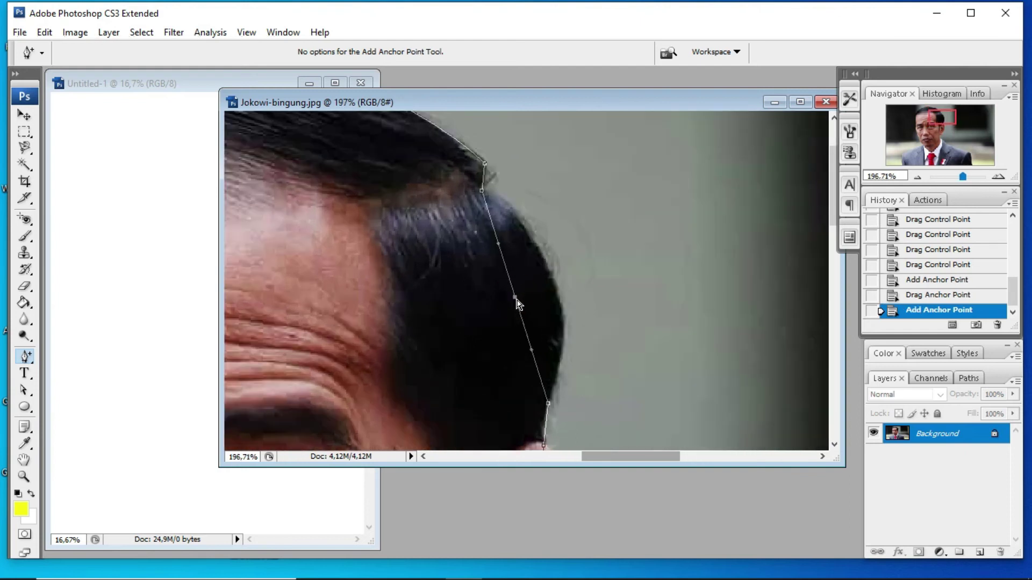
left_click_drag(515, 298, 554, 285)
left_click_drag(536, 230, 528, 211)
- Add anchor points just above and along the upper ear, and fit the path to the ear's outer curve
left_click_drag(570, 336, 590, 197)
left_click(518, 278)
left_click_drag(519, 278, 516, 279)
left_click(515, 388)
left_click_drag(515, 388, 539, 372)
left_click_drag(540, 324, 546, 311)
- Refine the path around the lower ear and earlobe with added anchor points and repositioned existing ones
left_click_drag(832, 249, 833, 293)
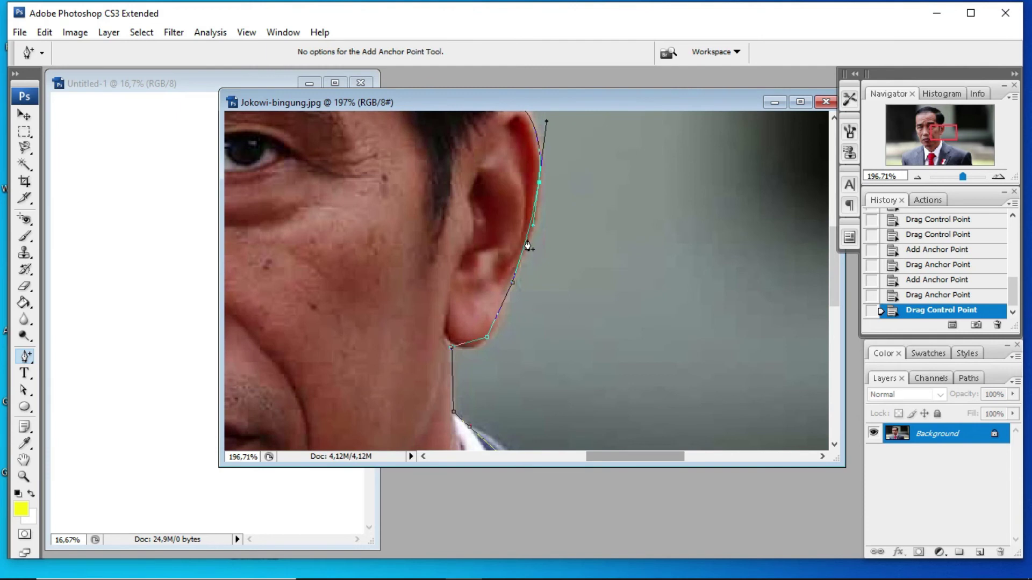
left_click(524, 248)
left_click_drag(524, 248, 528, 248)
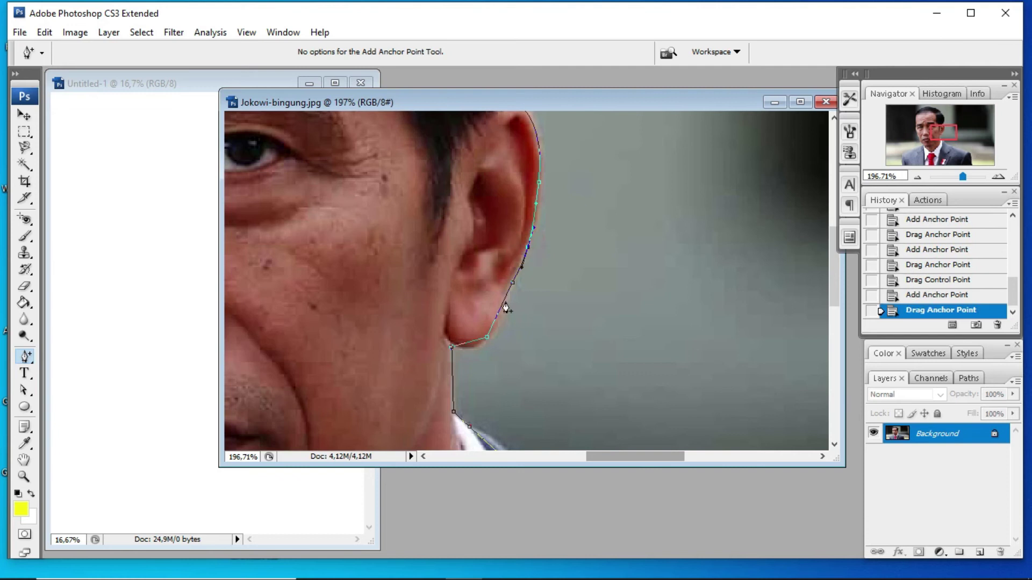
left_click_drag(487, 337, 488, 342)
left_click_drag(513, 282, 511, 280)
left_click(474, 345)
left_click_drag(473, 345, 472, 348)
- Fit the neck segment below the earlobe with an added anchor point, and delete the anchor point beside the shirt collar
left_click_drag(617, 355, 551, 170)
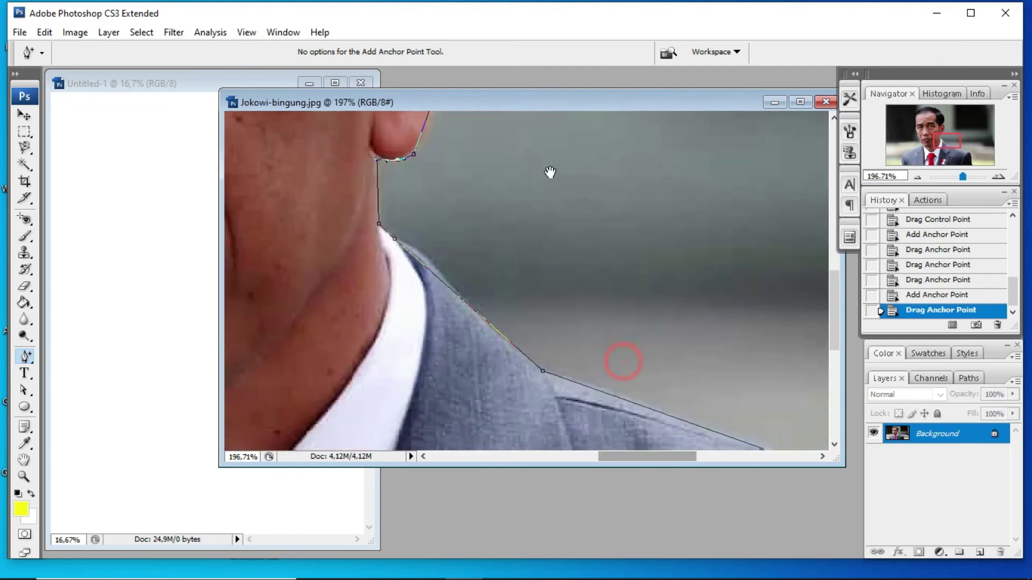
left_click(379, 192)
left_click_drag(379, 193, 375, 195)
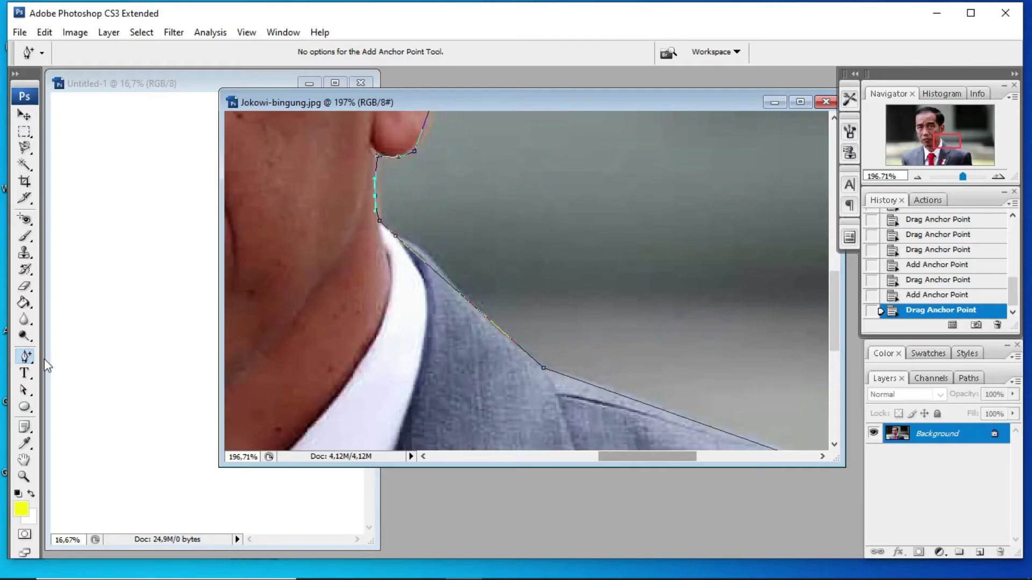
right_click(28, 360)
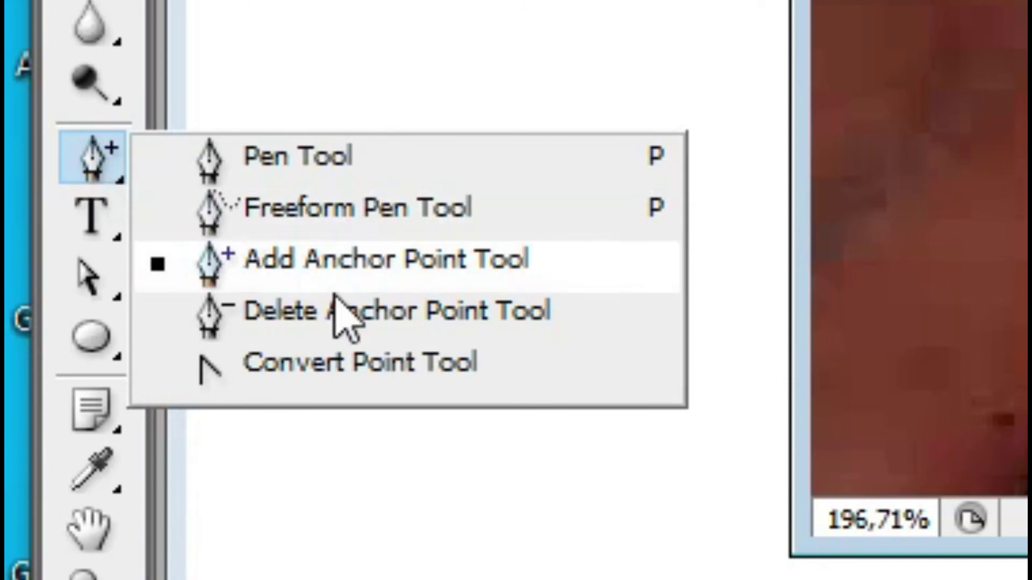
left_click(356, 318)
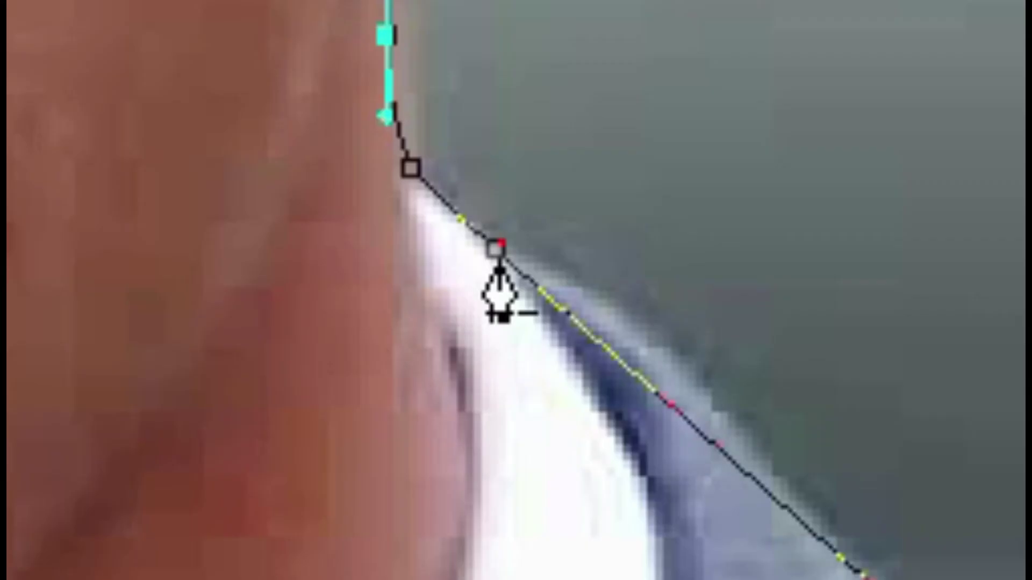
left_click(497, 253)
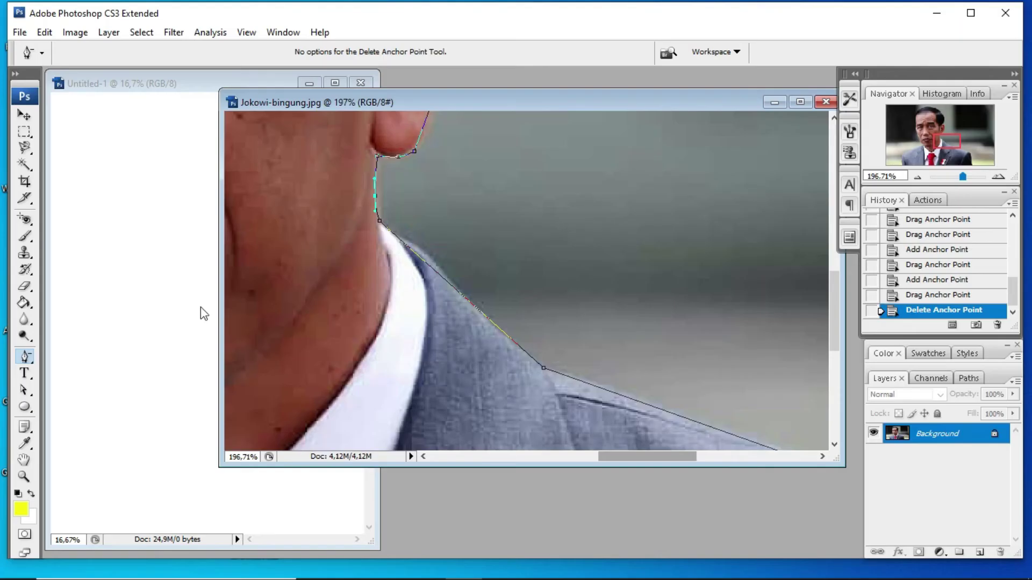
- Add anchor points between the shirt collar and the shoulder, and align them with the jacket collar's edge
left_click(26, 357)
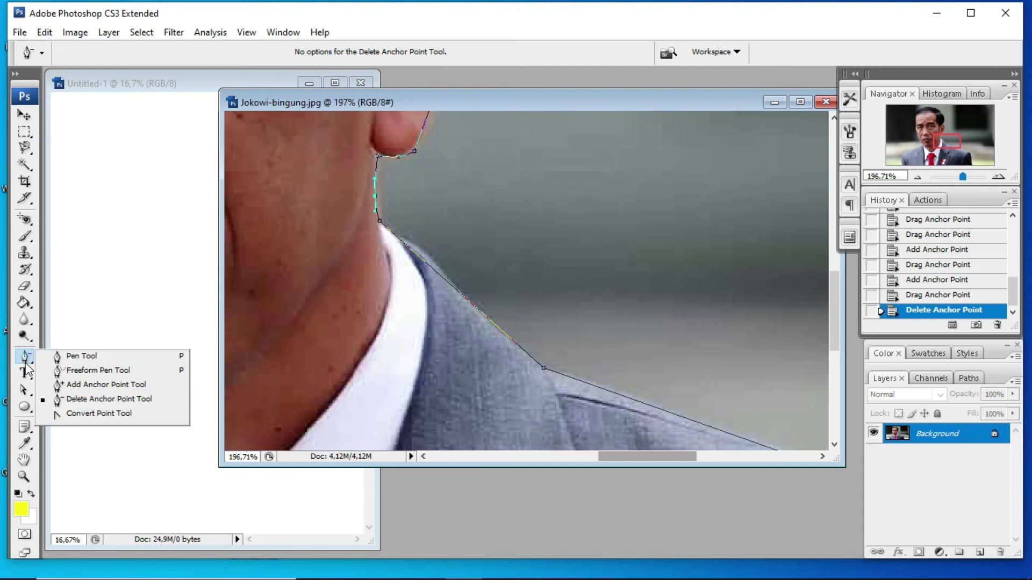
left_click(89, 385)
left_click(486, 314)
left_click_drag(484, 314, 486, 316)
left_click(398, 236)
left_click_drag(398, 235, 398, 234)
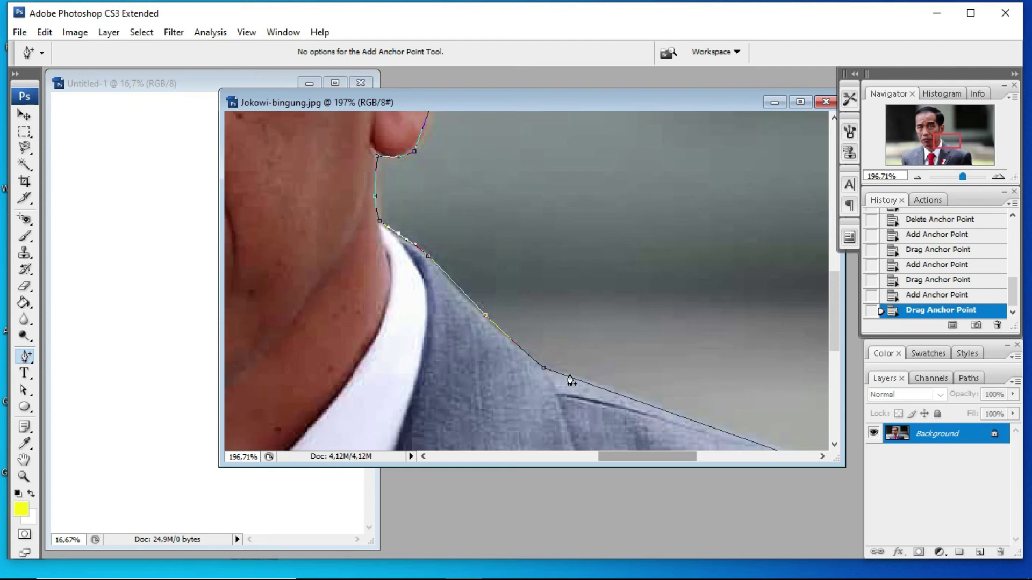
- Refine the rest of the path along the same shoulder and down the sleeve's outer edge
left_click_drag(627, 361, 514, 160)
mouse_move(606, 210)
left_mouse_down()
mouse_move(477, 219)
mouse_move(467, 232)
left_mouse_up()
left_click_drag(745, 334, 588, 145)
left_click_drag(572, 269, 603, 221)
left_click_drag(730, 321, 656, 152)
left_click_drag(528, 222, 529, 224)
- Add anchor points along the hair on the opposite side of the head and fit the path down to the ear
left_click_drag(391, 247, 594, 247)
left_click_drag(269, 260, 505, 267)
left_click_drag(450, 199, 449, 265)
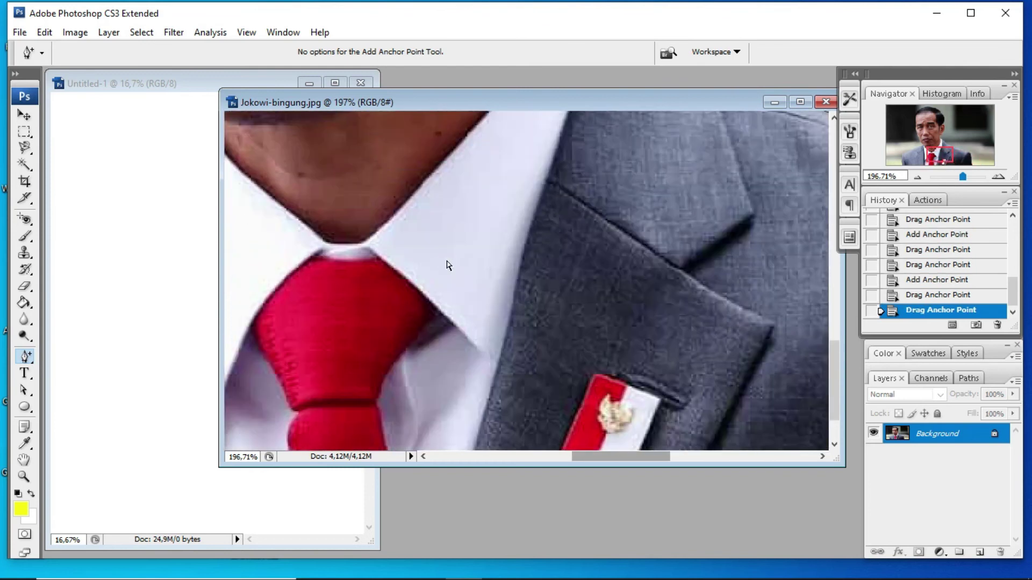
scroll(449, 265, "down", 7)
scroll(373, 200, "up", 8)
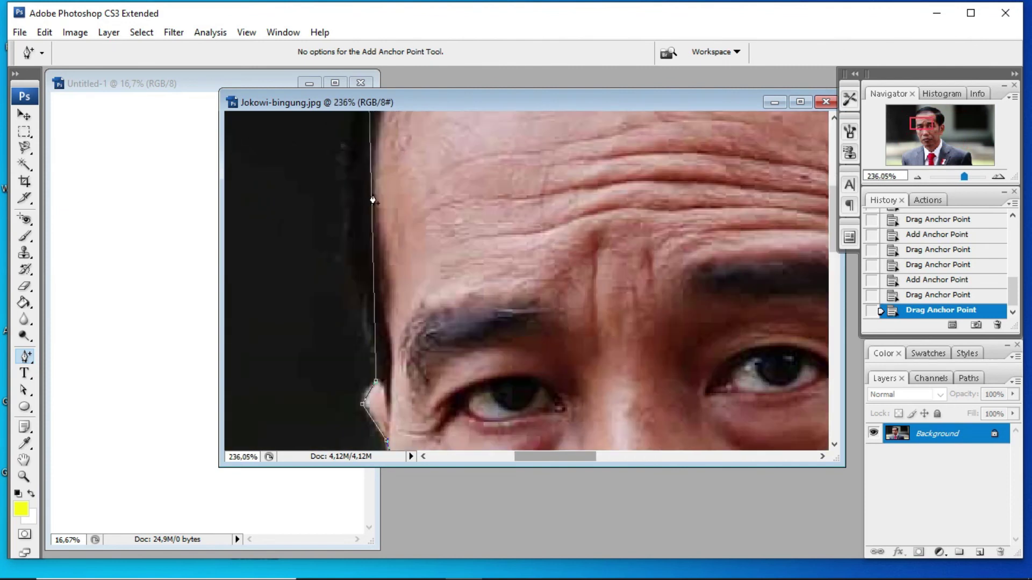
left_click(372, 199)
left_click_drag(372, 200, 344, 206)
left_click(368, 339)
left_click_drag(368, 340, 371, 333)
left_click_drag(370, 393, 366, 392)
key("alt+space")
left_click_drag(492, 179, 552, 421)
left_click_drag(412, 383, 409, 384)
- Add anchor points down the cheek and jaw and move them so the path follows the face to the neck
left_click_drag(530, 417, 537, 178)
left_click(425, 314)
left_click_drag(425, 314, 423, 314)
left_click_drag(530, 438, 474, 164)
left_click(428, 241)
left_click_drag(429, 241, 422, 244)
left_click_drag(542, 318, 458, 144)
left_click(424, 264)
left_click_drag(424, 265, 417, 267)
left_click_drag(524, 283, 529, 121)
left_click(462, 239)
left_click_drag(461, 240, 466, 245)
- Curve the path around the opposite shoulder and sleeve with added anchor points placed on the jacket's outer edge
left_click_drag(396, 318, 694, 215)
left_click_drag(350, 354, 520, 205)
left_click(448, 231)
left_click_drag(448, 231, 429, 228)
left_click_drag(476, 318, 471, 255)
left_click(412, 376)
left_click_drag(413, 376, 400, 374)
left_click_drag(518, 389, 476, 371)
left_click_drag(531, 246, 425, 349)
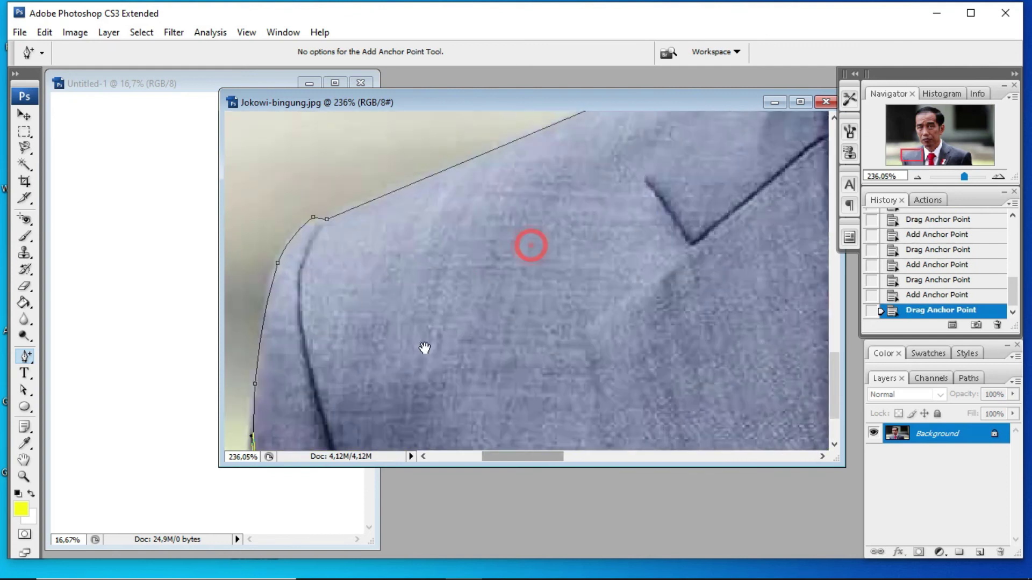
left_click_drag(650, 129, 506, 333)
- Convert the finished path into a new anti-aliased selection with a feather radius of 0 pixels
scroll(565, 272, "down", 5)
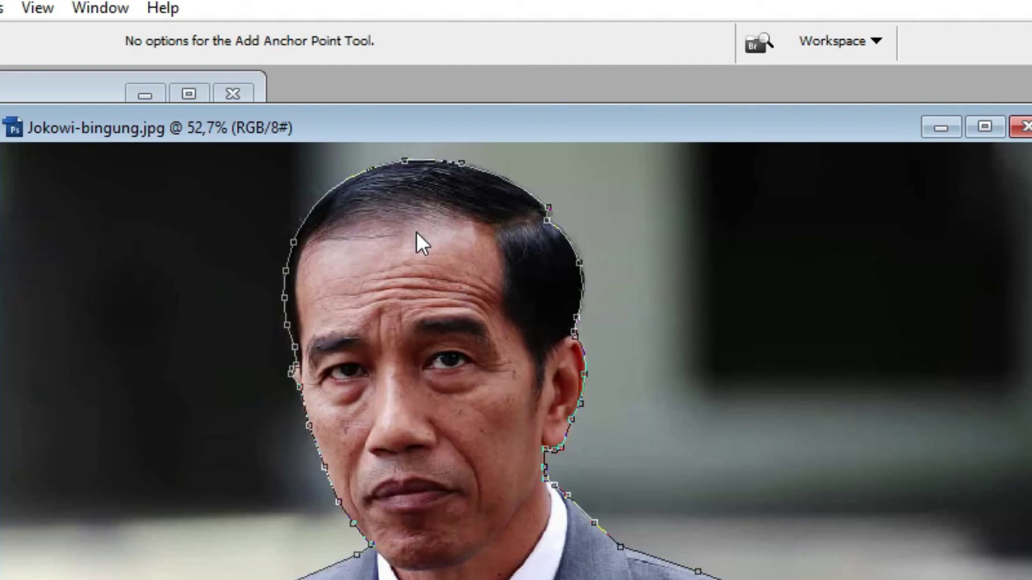
right_click(469, 166)
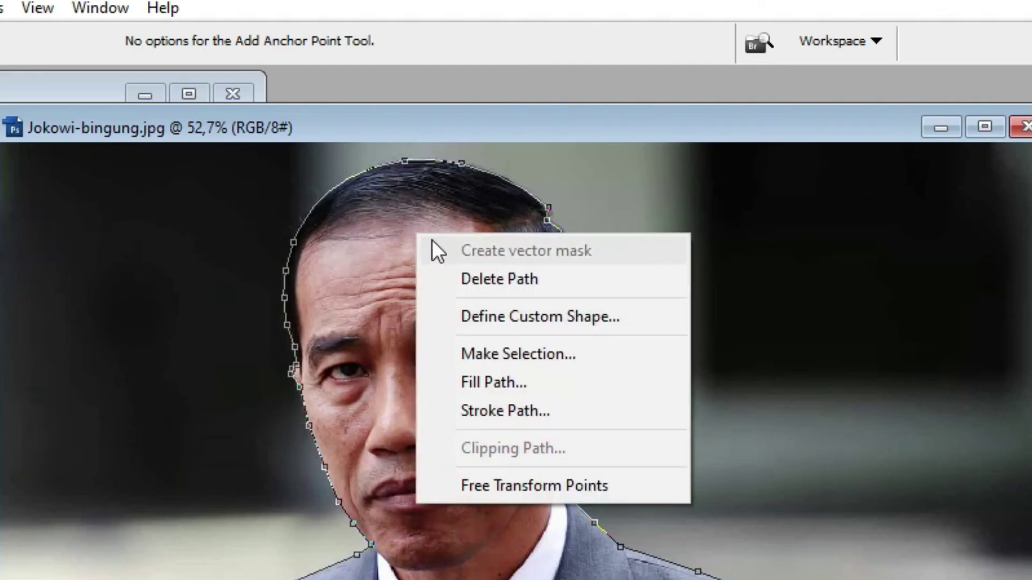
left_click(493, 353)
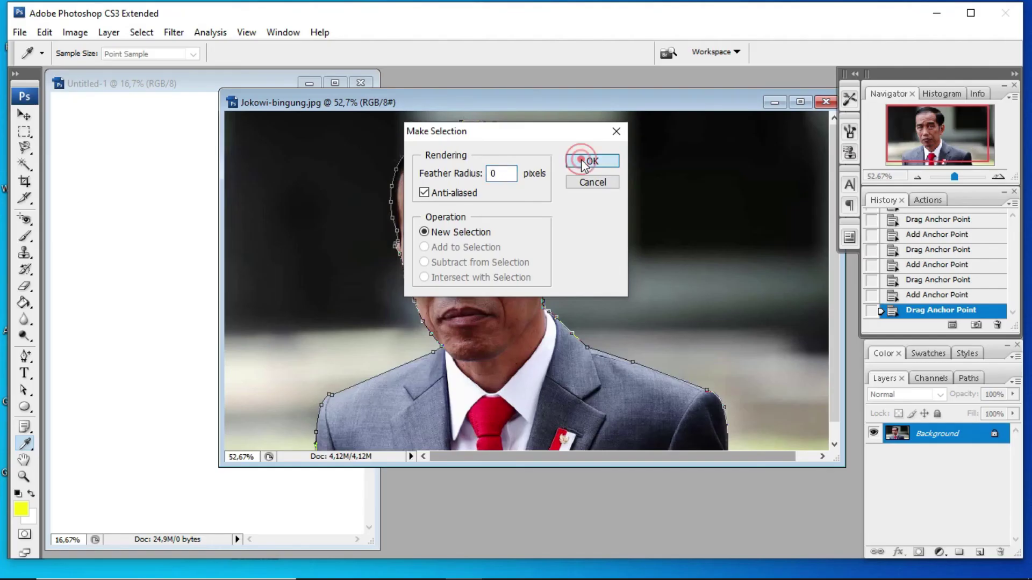
left_click(614, 236)
right_click(479, 187)
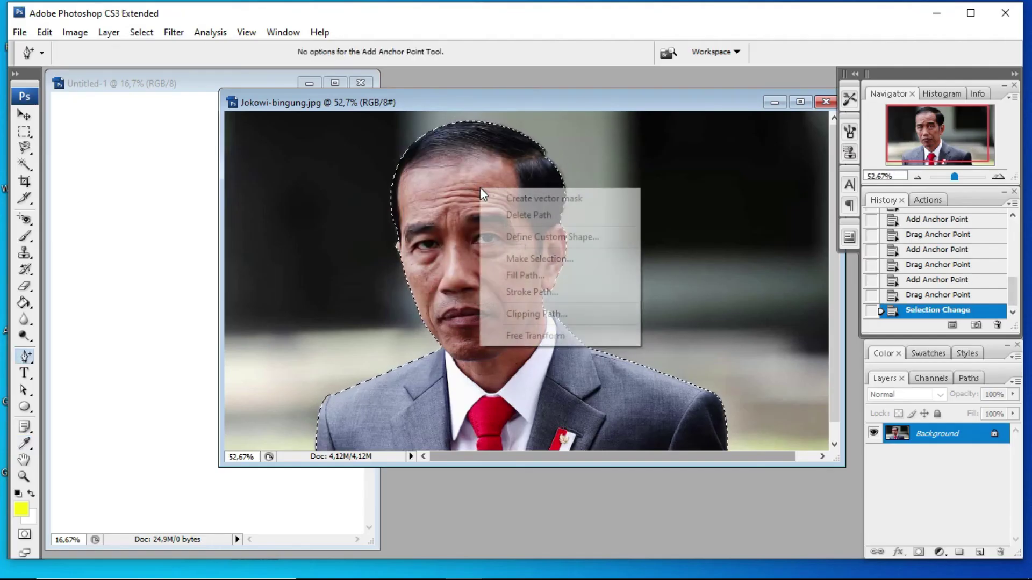
left_click(460, 178)
- Move the selected man from Jokowi-bingung.jpg into the blank Untitled-1 document and arrange the two windows side by side
left_click_drag(468, 106, 643, 107)
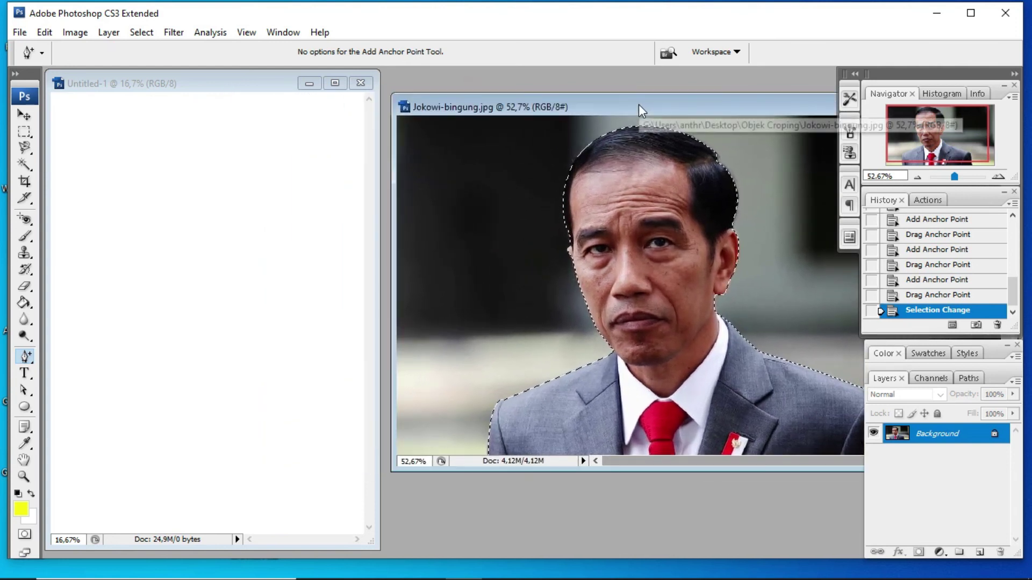
left_click(23, 114)
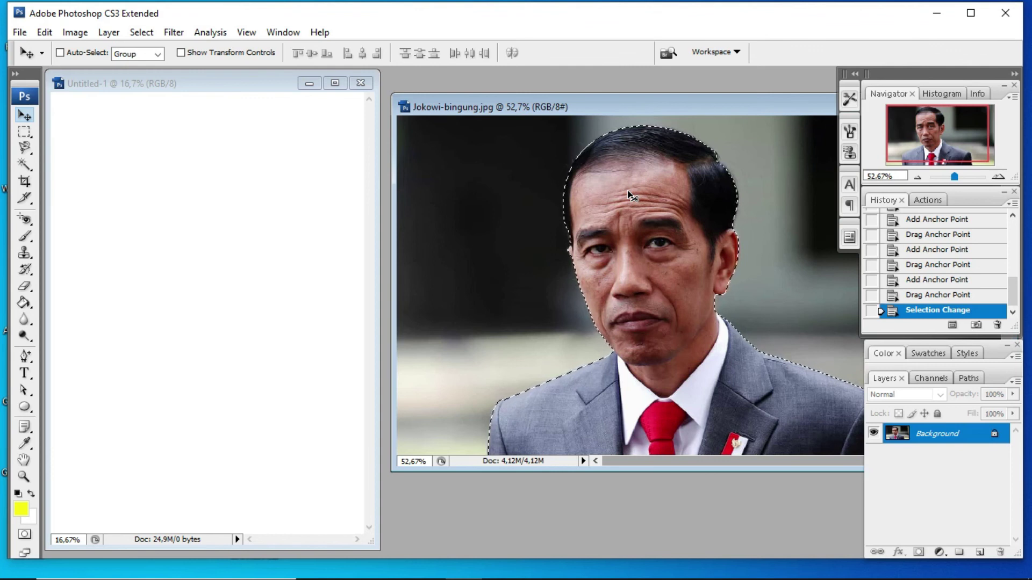
left_click_drag(629, 195, 199, 271)
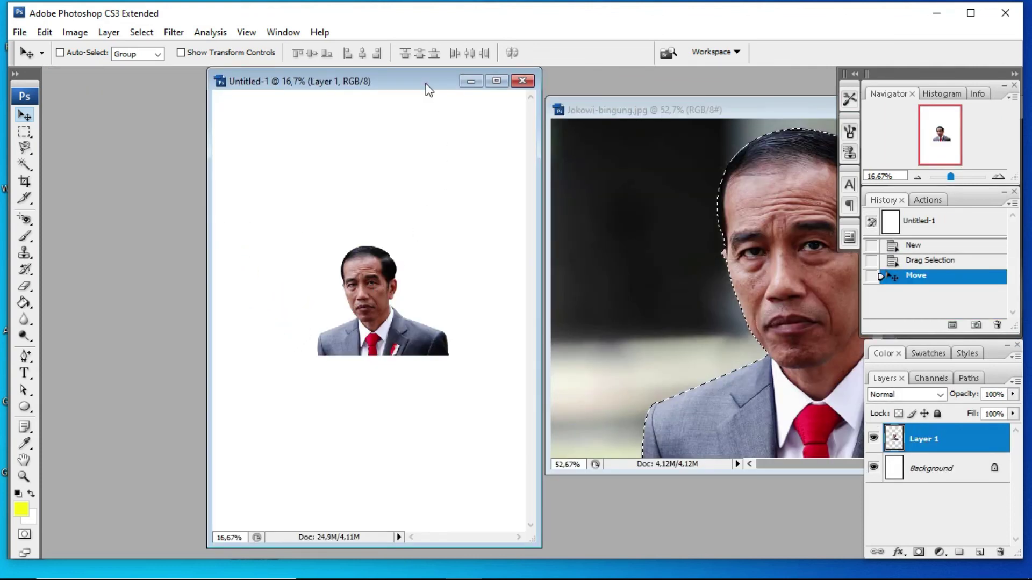
left_click_drag(429, 90, 332, 105)
left_click_drag(709, 113, 562, 109)
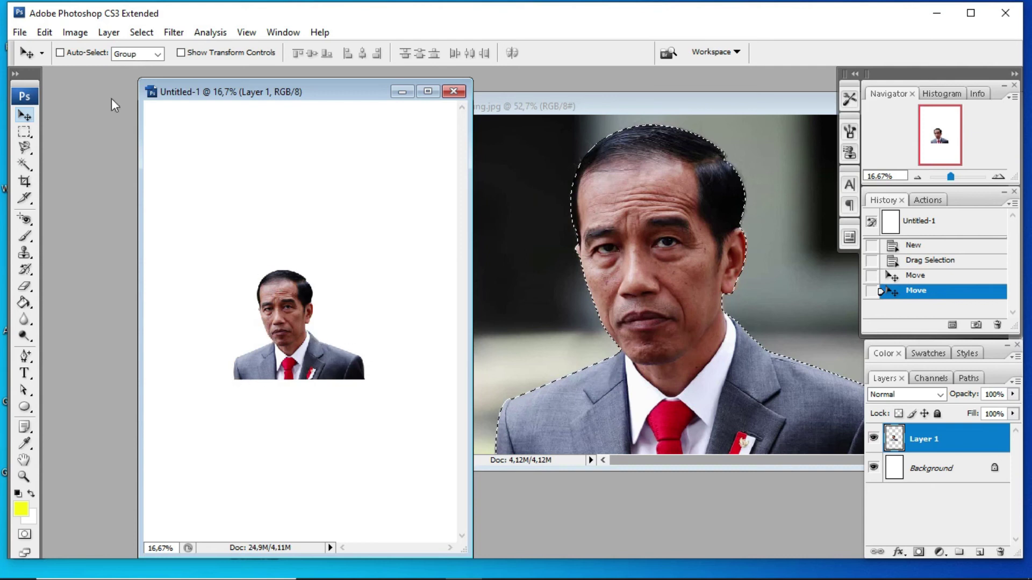
- Open the background image white-unsplash-9d0375d2 from the Objek Croping folder
left_click(19, 34)
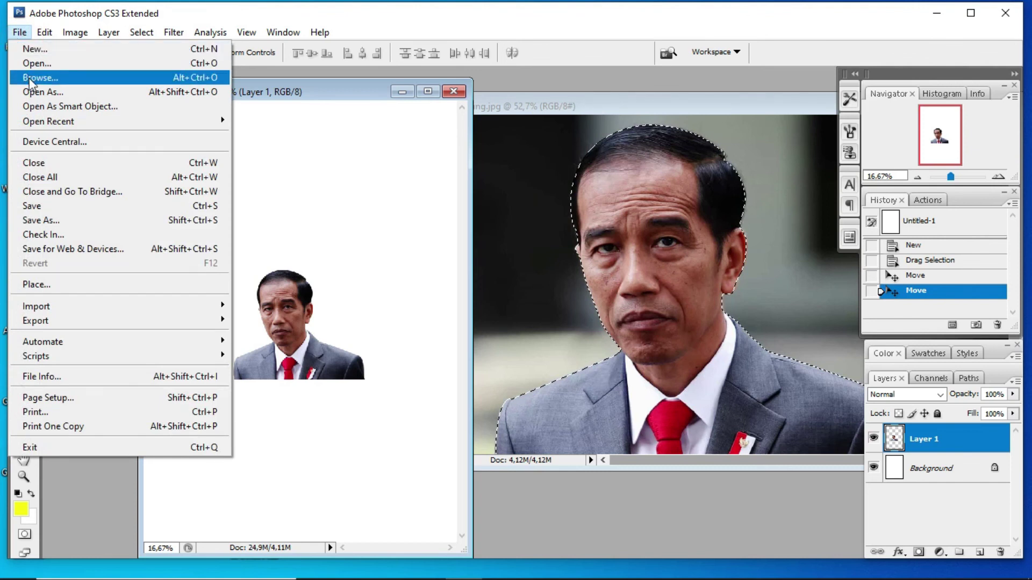
left_click(45, 76)
left_click_drag(711, 148, 713, 216)
left_click(419, 256)
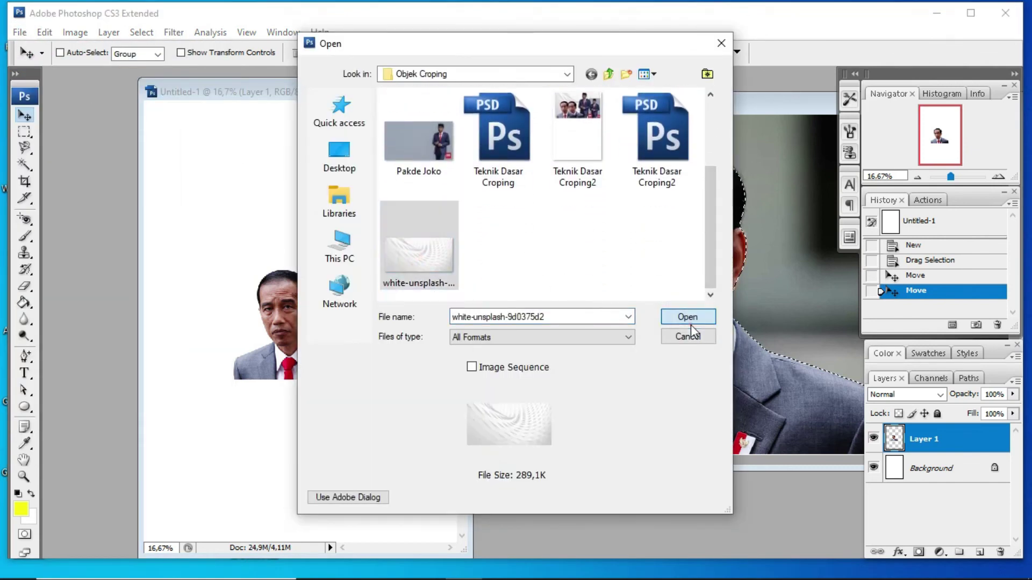
left_click(691, 322)
- Move the white patterned image into Untitled-1 and align it with the page's side edge
left_click(24, 115)
left_click_drag(617, 256, 563, 215)
left_click(518, 233)
left_click_drag(554, 253, 214, 278)
left_click(221, 280)
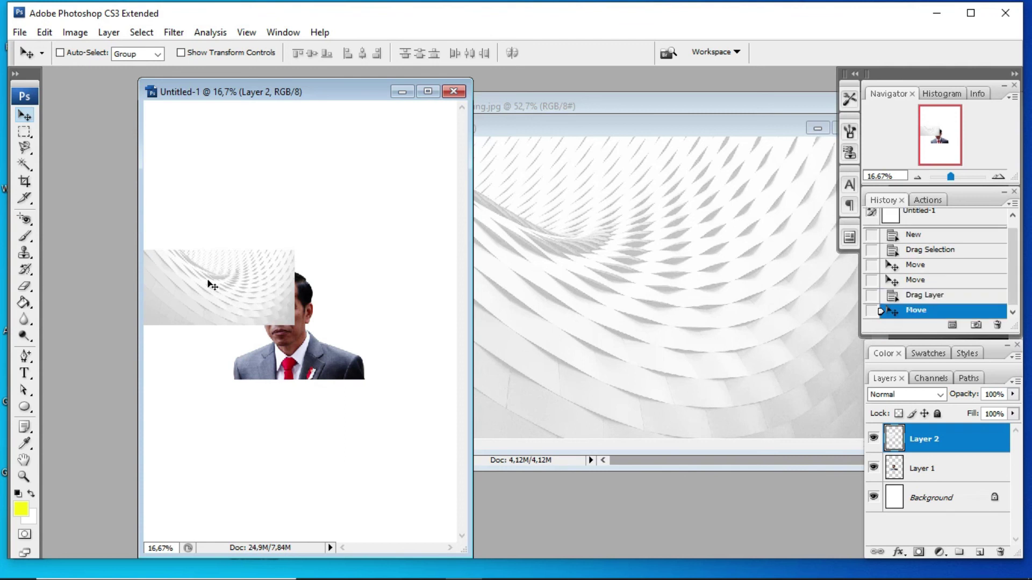
- Free-transform the patterned layer, scaling it proportionally to about 223% so it spans the page width
left_click(43, 33)
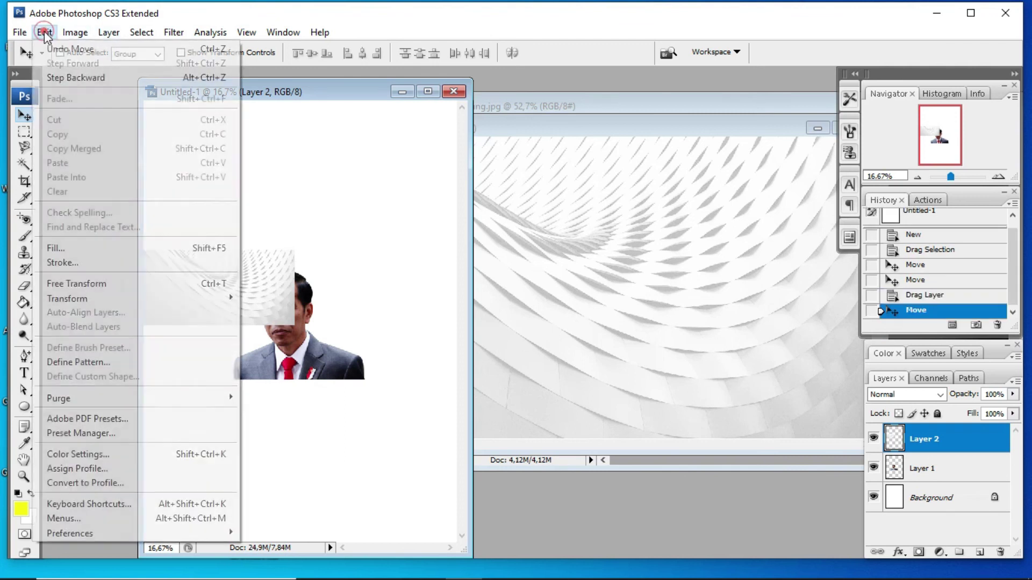
left_click(83, 283)
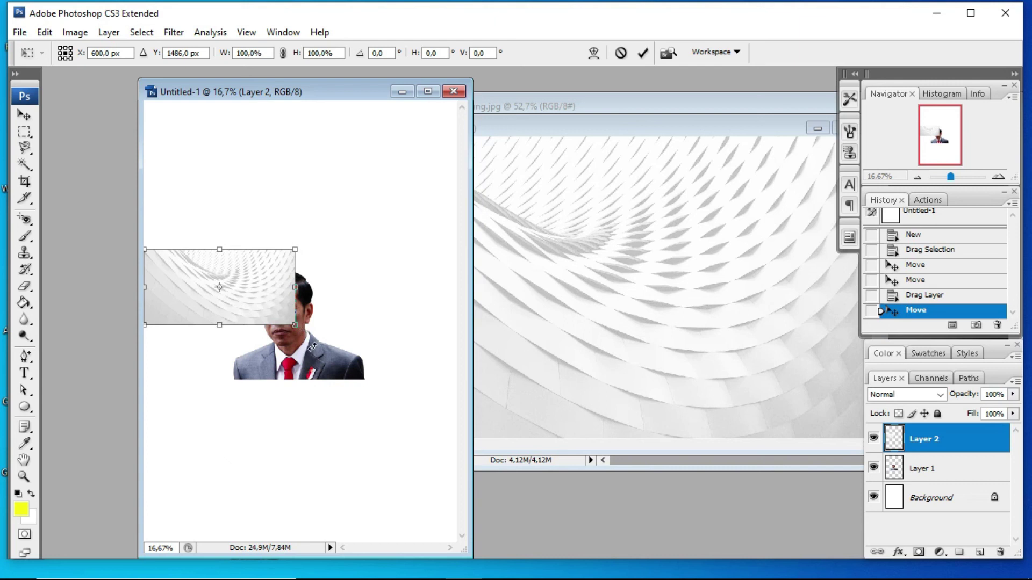
left_click_drag(307, 340, 471, 442)
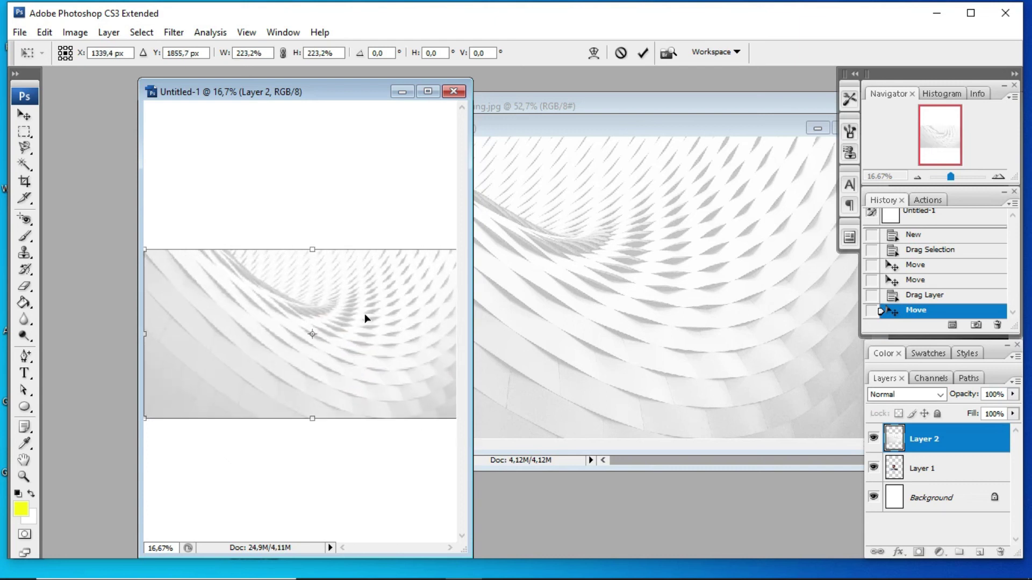
key("Return")
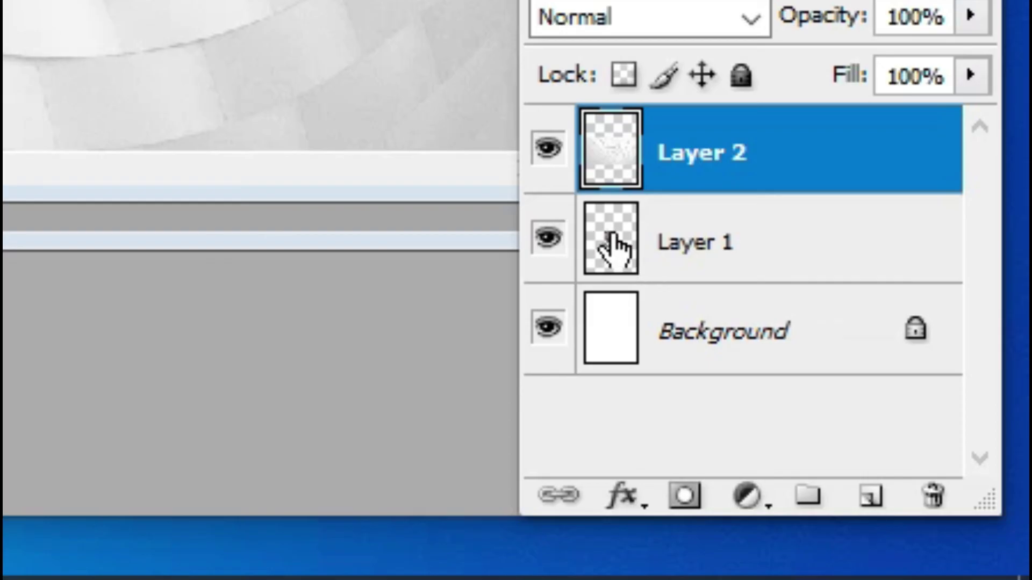
- Place Layer 1 above Layer 2 and move the man down to the lower edge of the patterned background
left_click(630, 252)
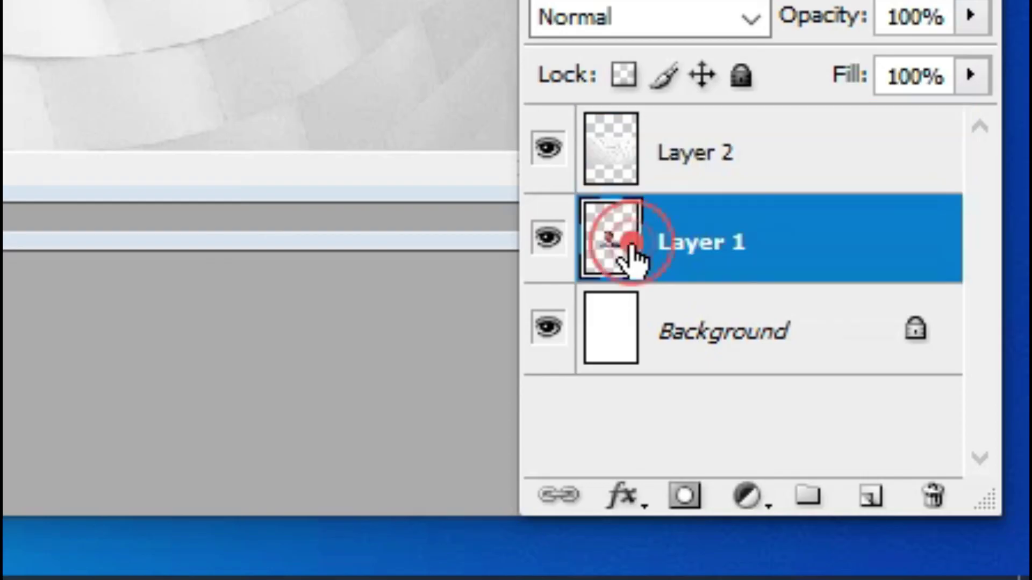
left_click(666, 252)
left_click(668, 250)
left_click_drag(668, 251, 650, 134)
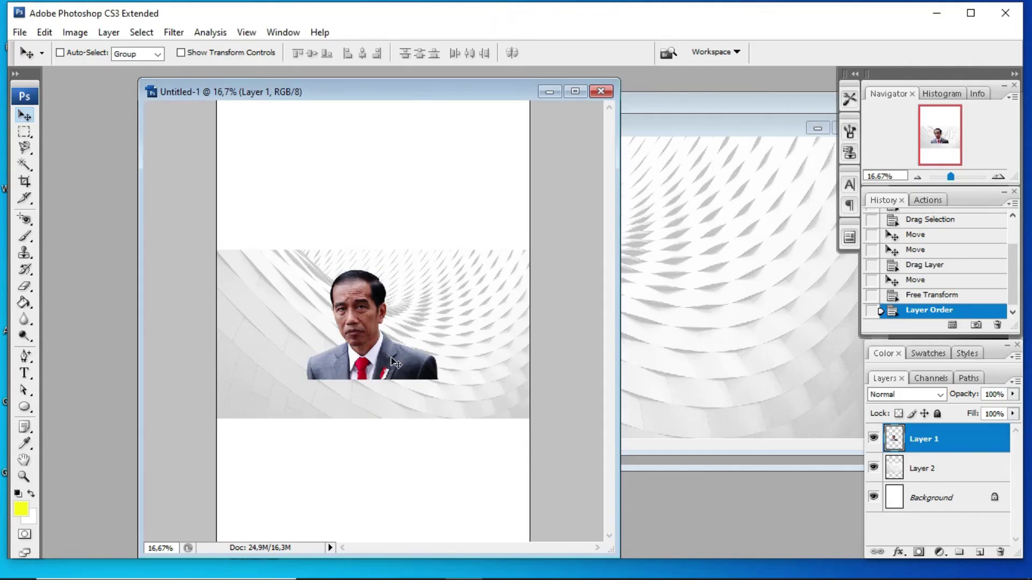
left_click_drag(392, 361, 395, 400)
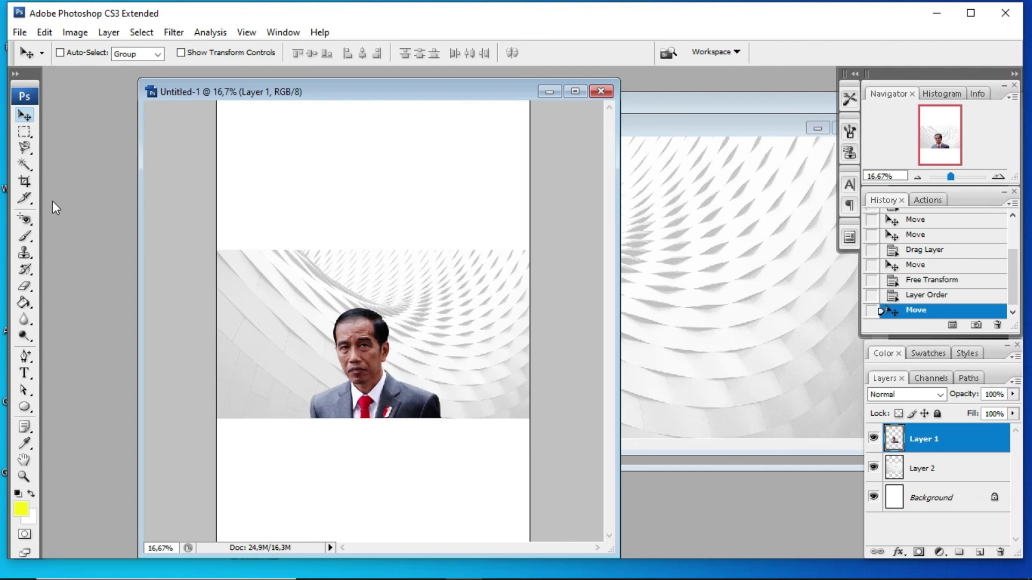
- Crop Untitled-1 tightly around the man and the patterned background, ending the crop along his lower edge
left_click(26, 184)
mouse_move(255, 284)
left_mouse_down()
mouse_move(457, 428)
mouse_move(477, 419)
left_mouse_up()
left_click_drag(252, 360, 296, 362)
left_click_drag(481, 352, 456, 359)
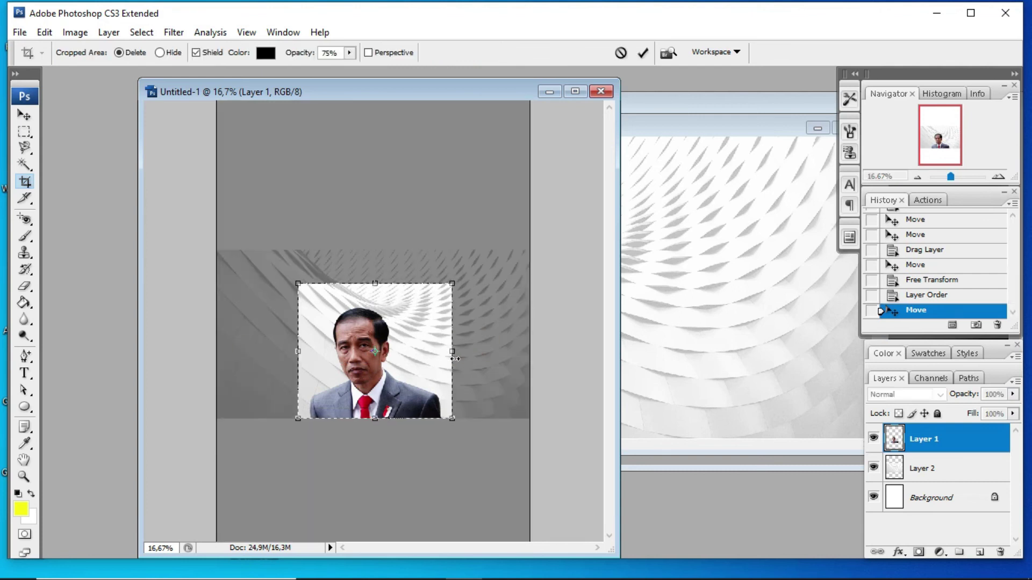
left_click_drag(304, 357, 281, 368)
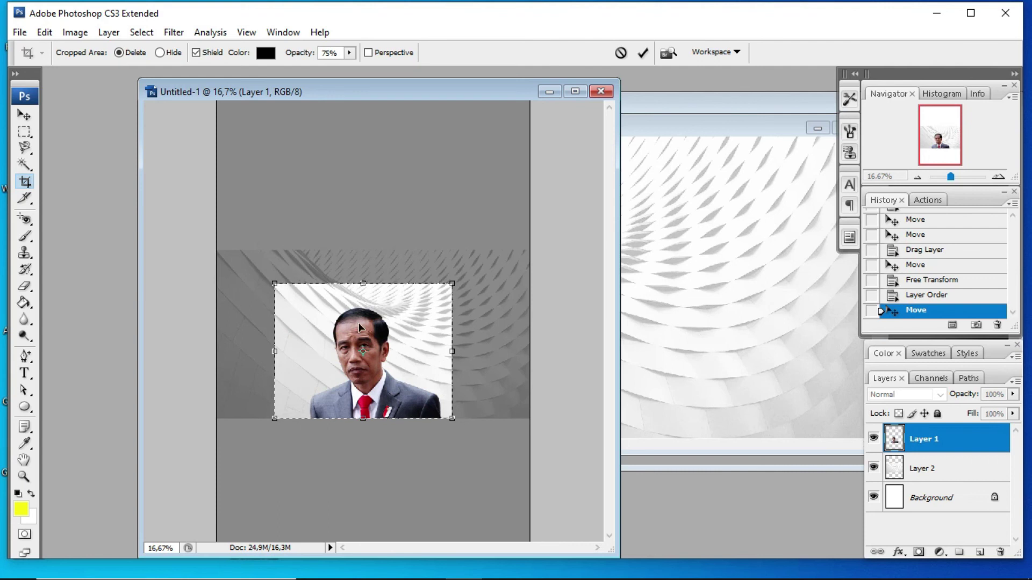
key("Return")
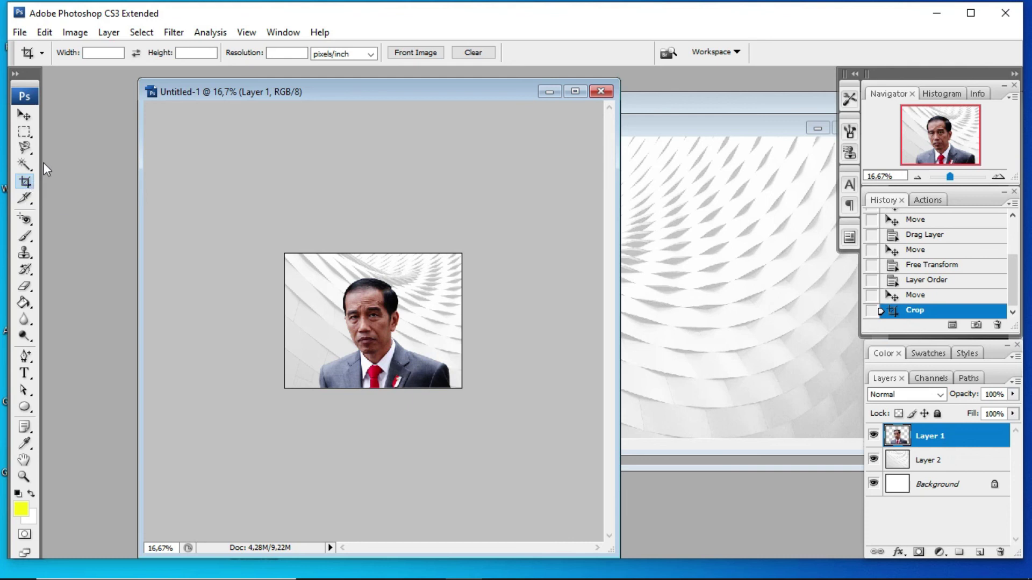
right_click(24, 163)
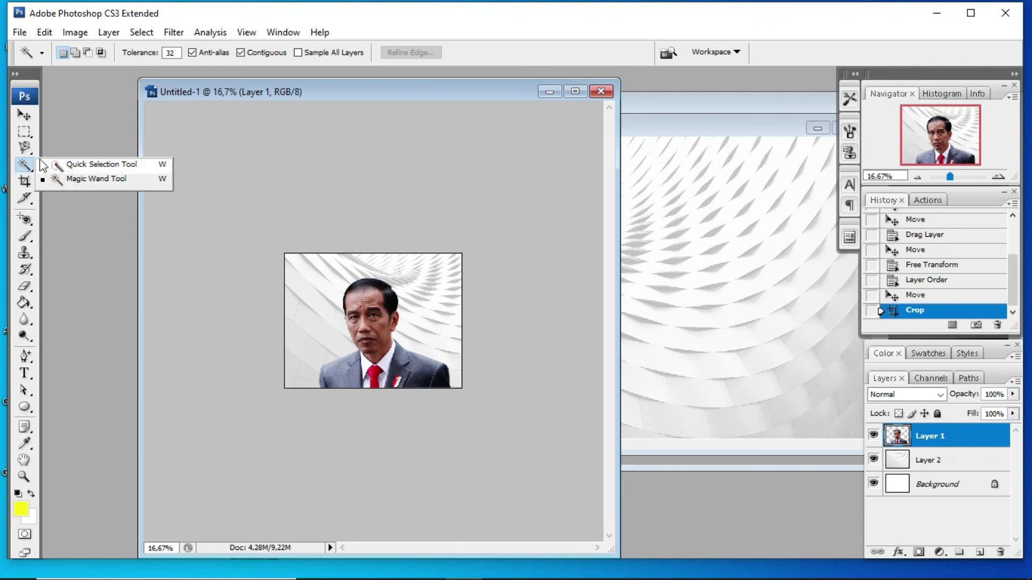
right_click(26, 151)
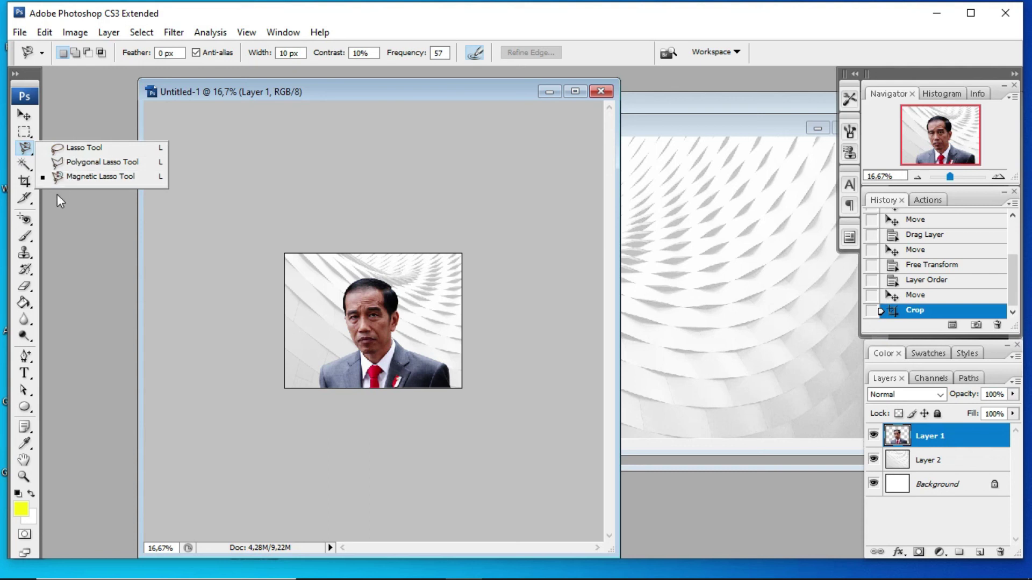
right_click(26, 360)
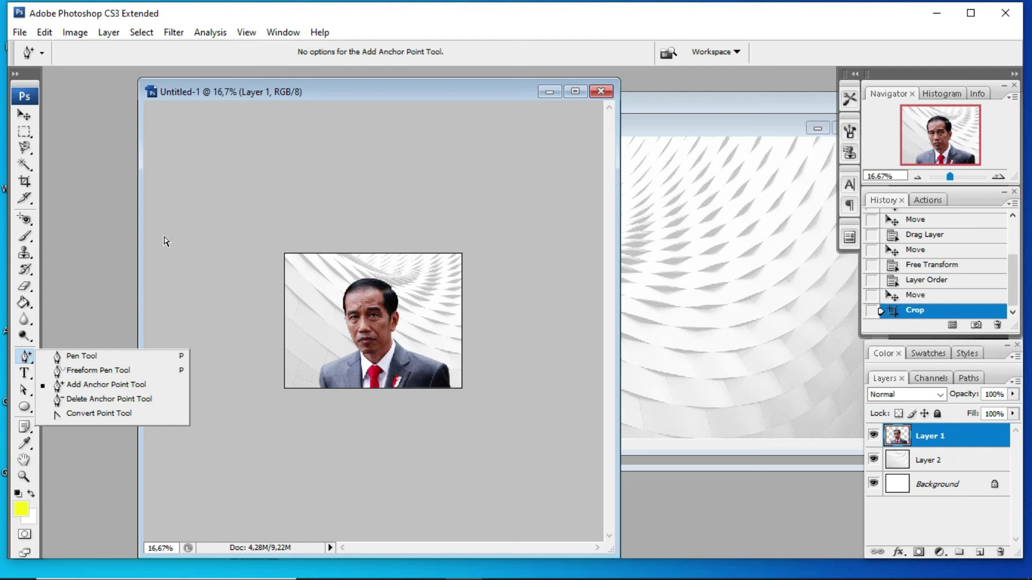
left_click(392, 140)
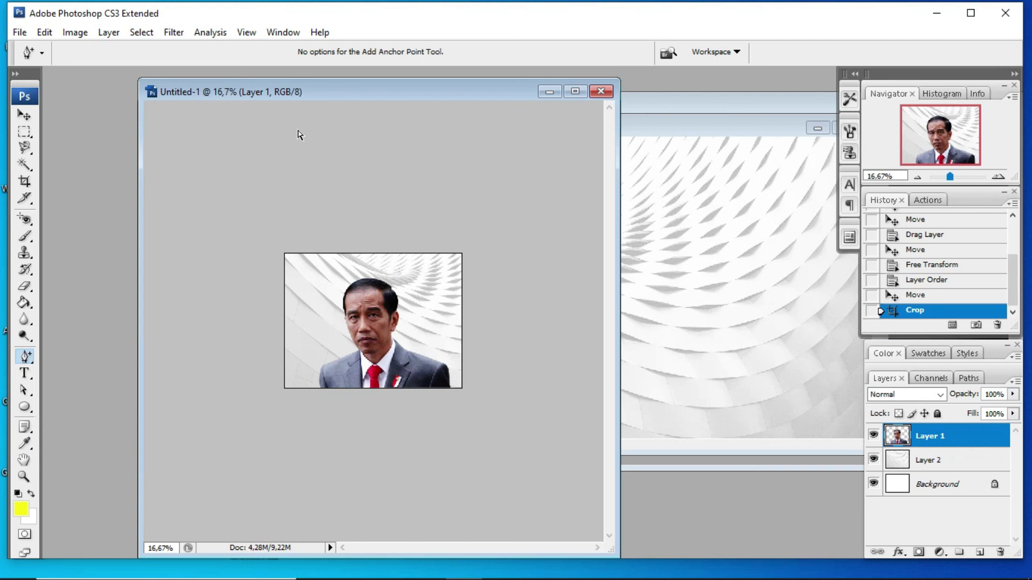
- Start saving the cropped document in the Objek Croping folder under the file name Teknik Dasar Croping3
left_click(19, 33)
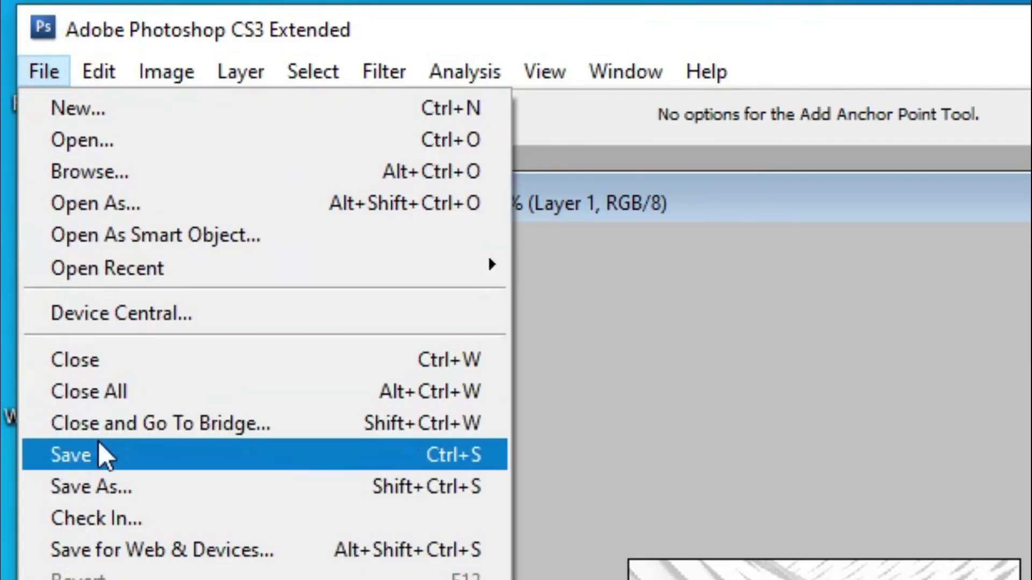
left_click(161, 465)
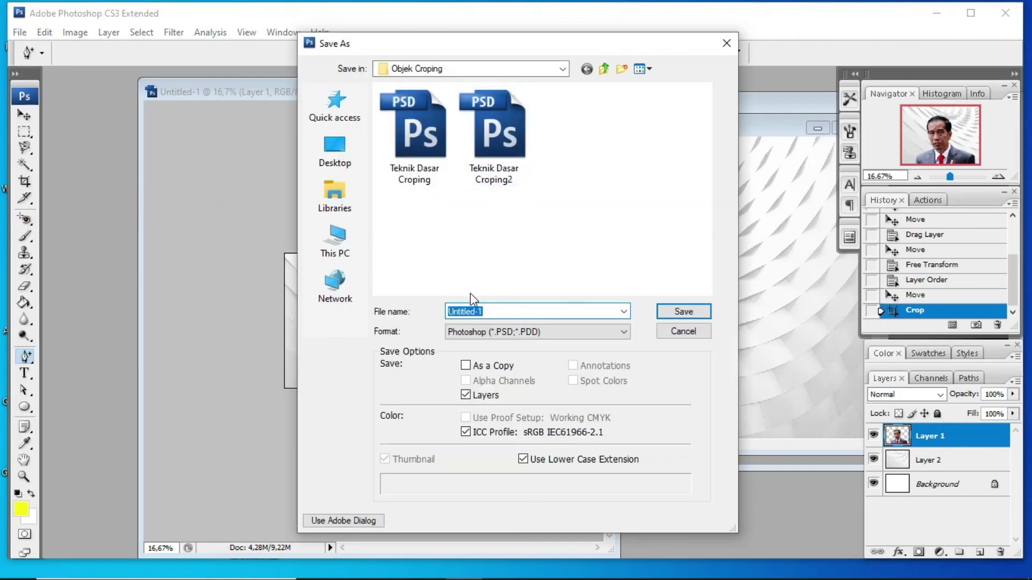
left_click(492, 173)
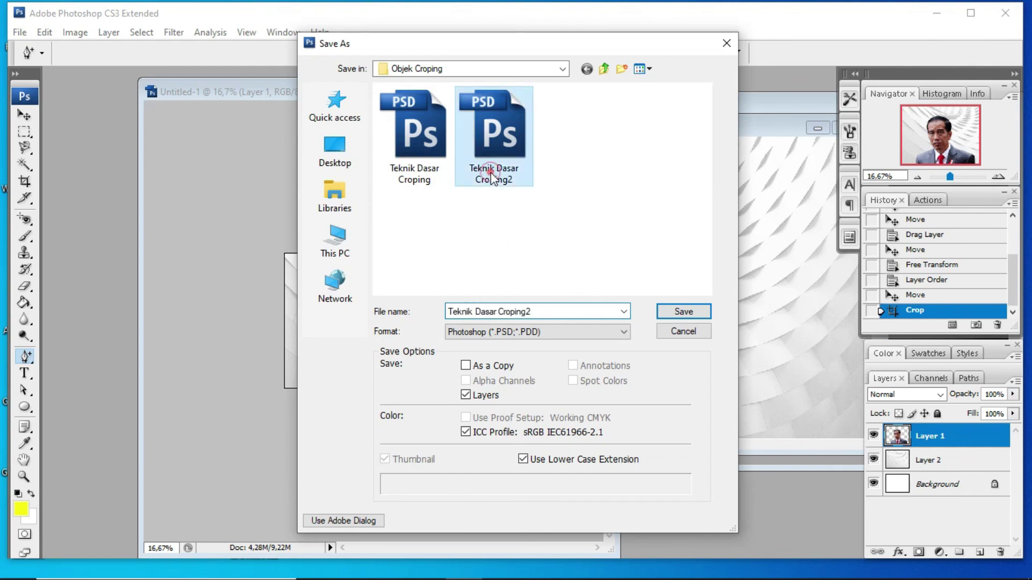
left_click(534, 313)
left_click(539, 310)
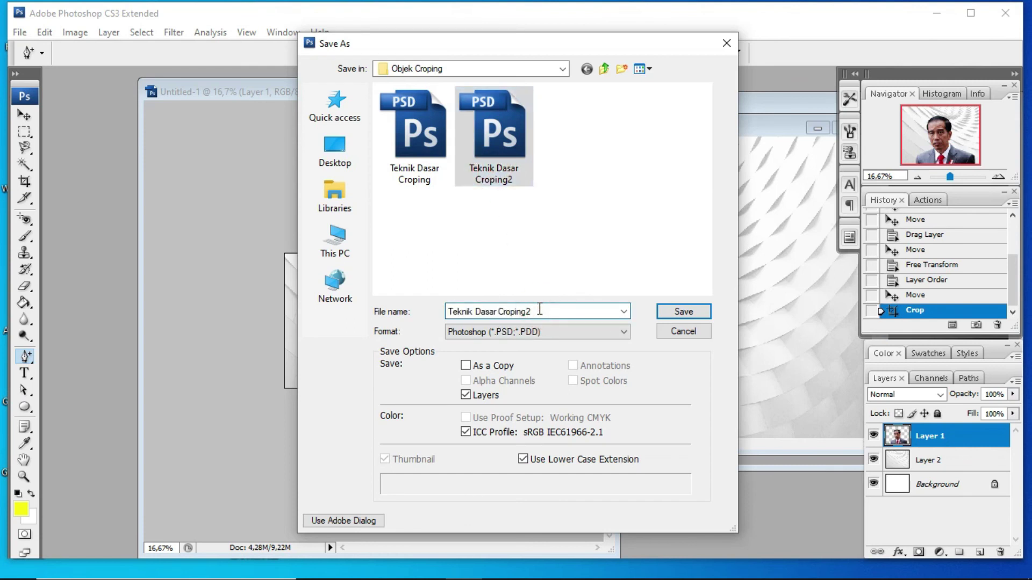
key("BackSpace")
type("3")
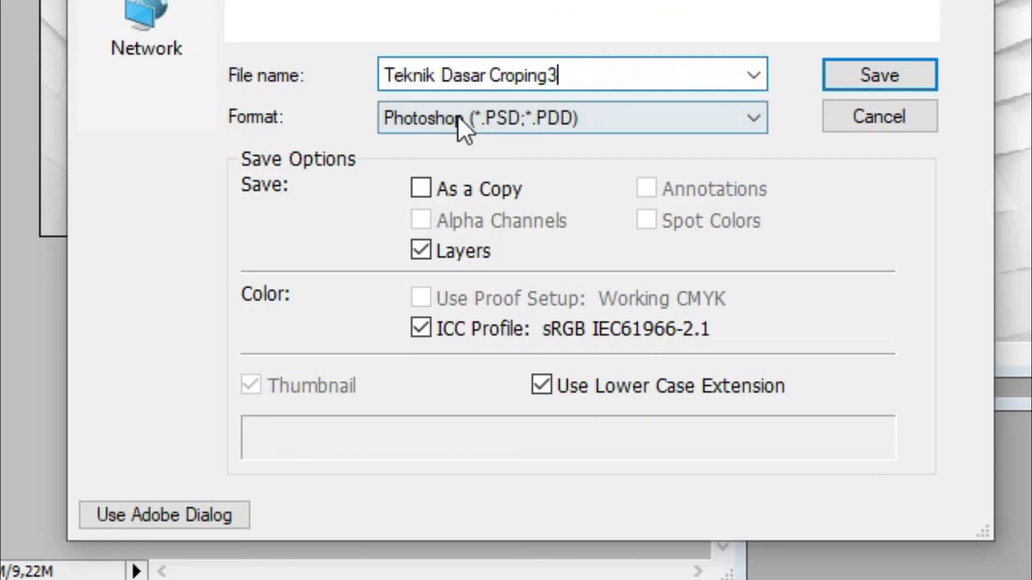
- Choose the JPEG format and save the copy at quality 12 (Maximum) with the Baseline ("Standard") option
left_click(483, 116)
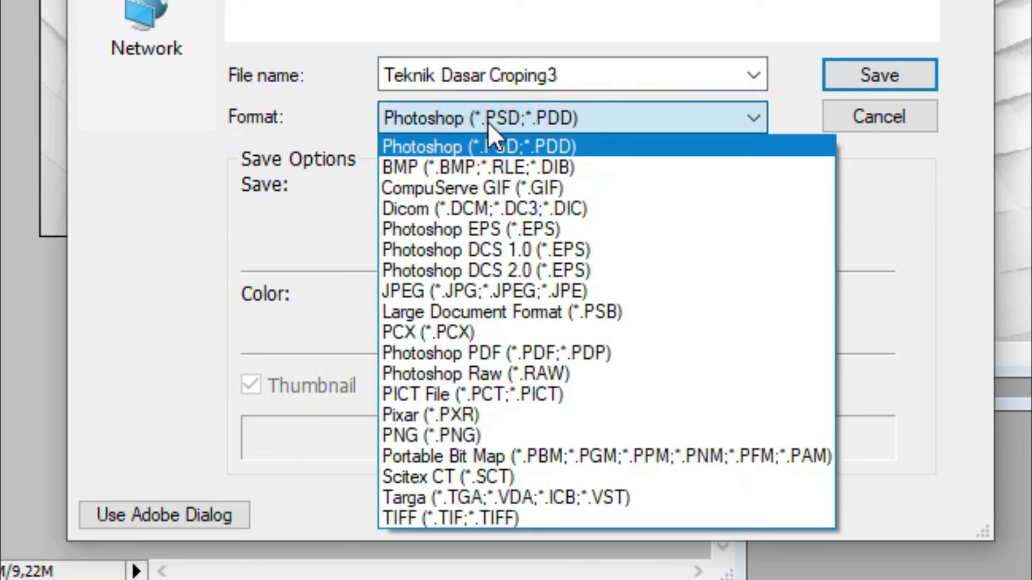
left_click(472, 293)
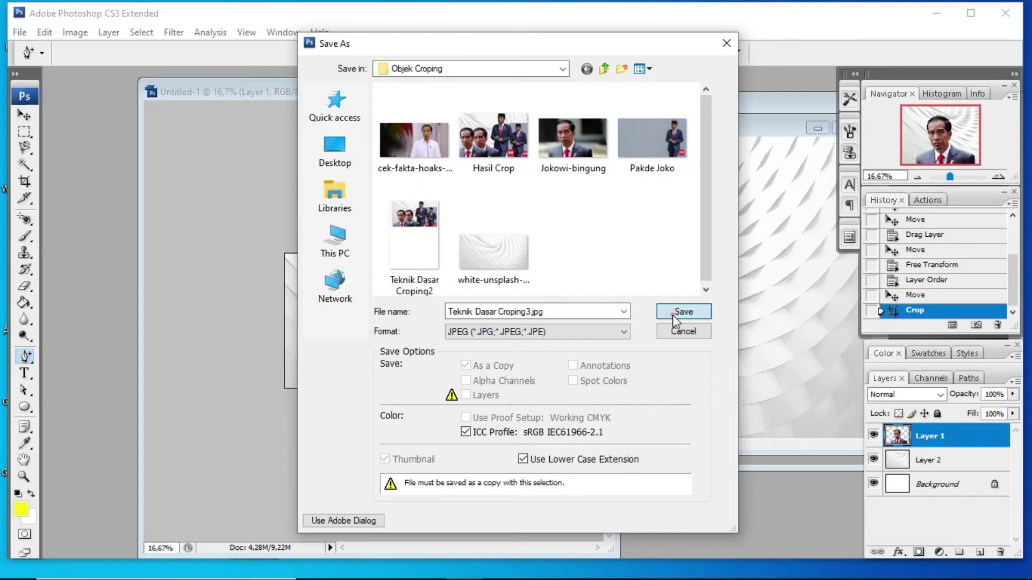
left_click(860, 81)
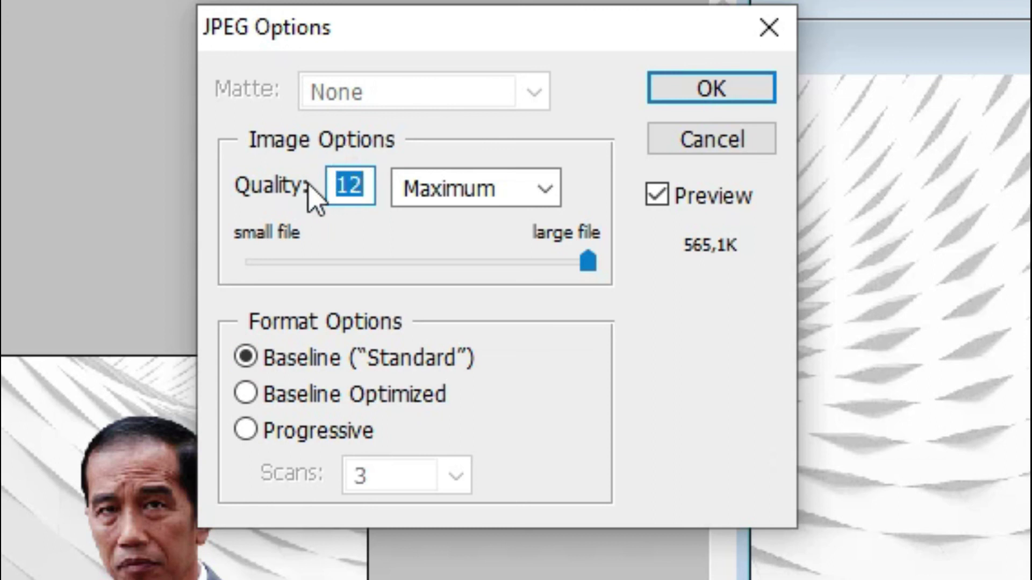
left_click(361, 188)
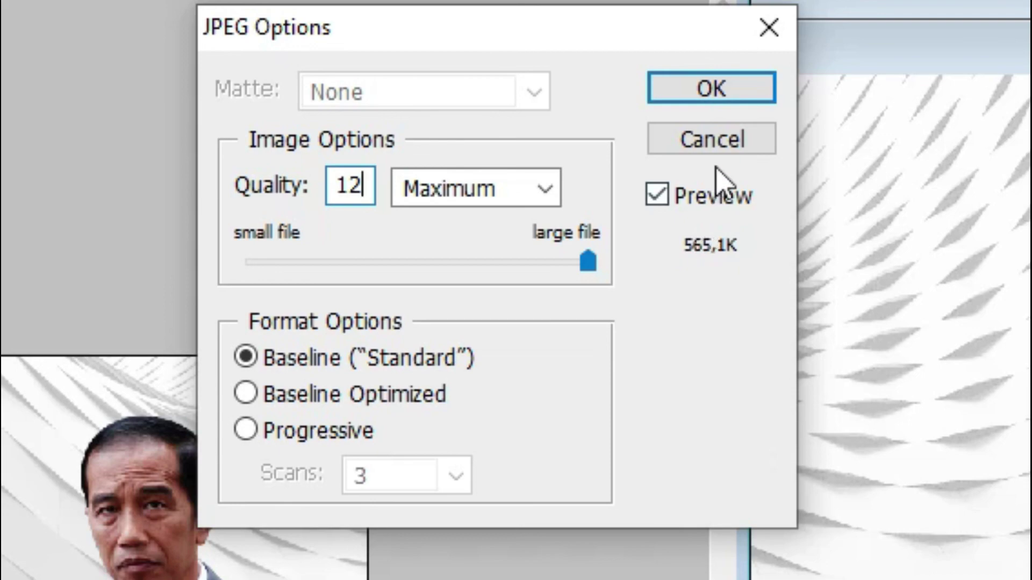
left_click(710, 108)
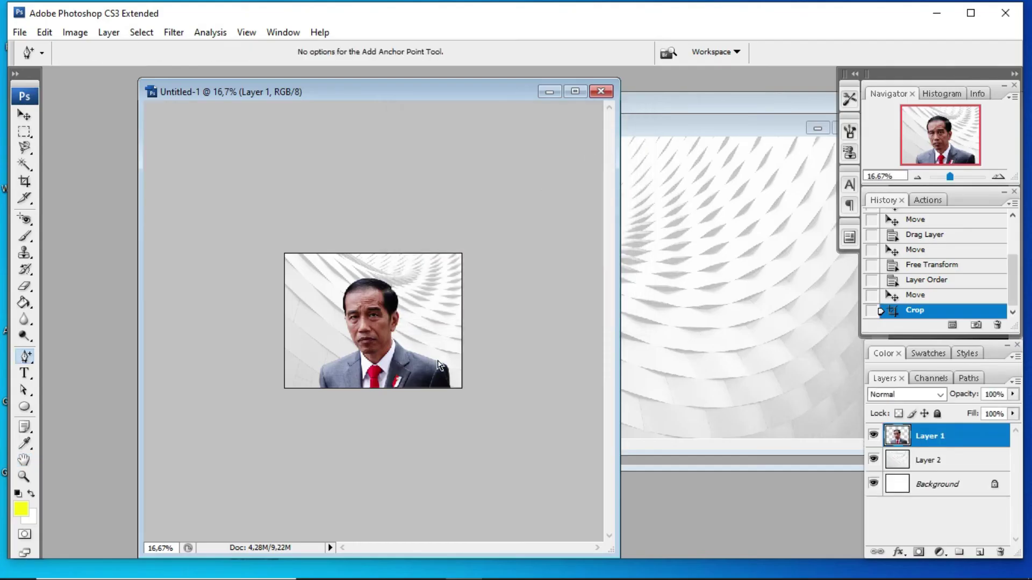
- Switch to the Objek Croping folder in File Explorer and open the Teknik Dasar Croping3 image for viewing
left_click(356, 565)
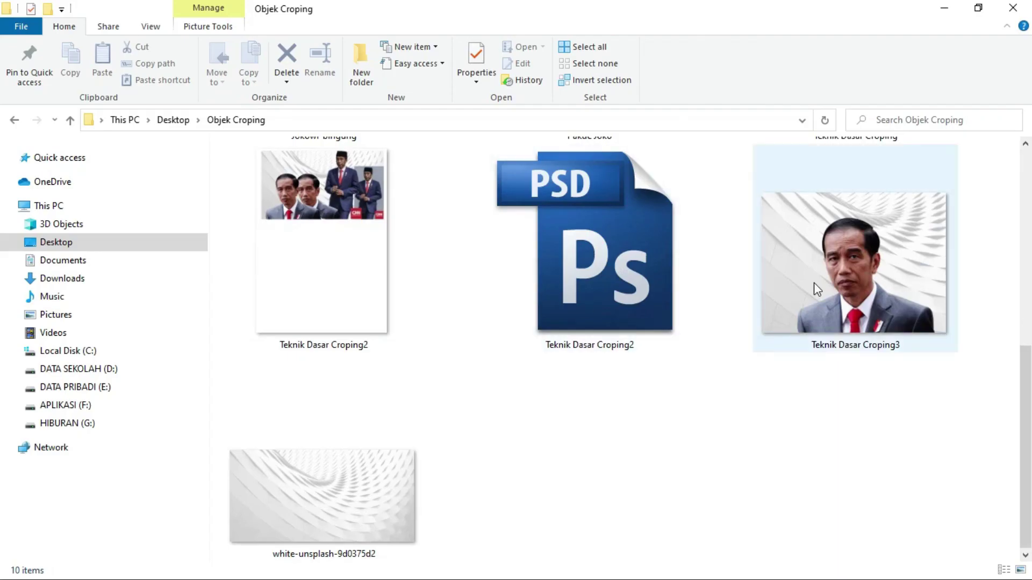
left_click(808, 260)
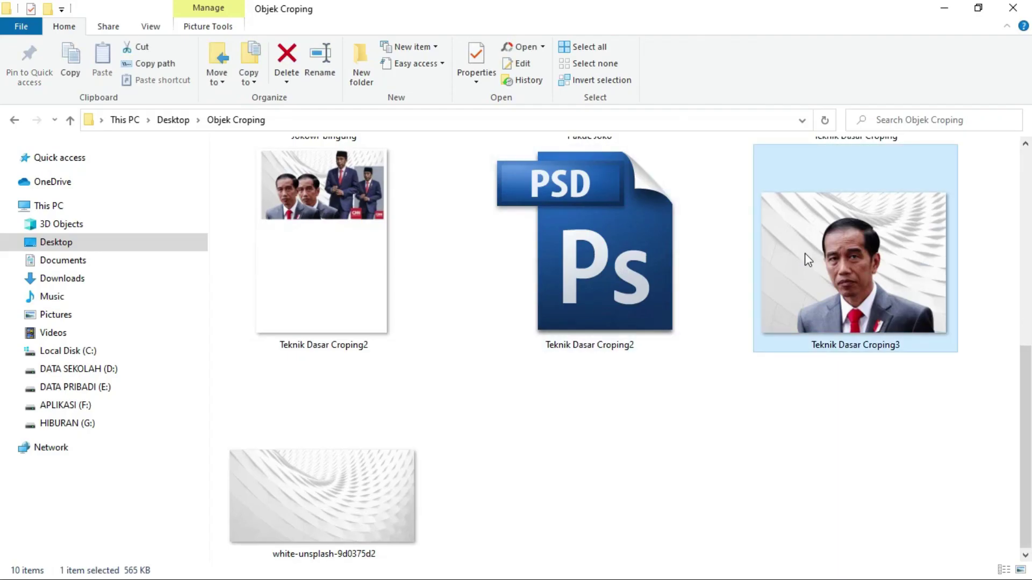
right_click(804, 253)
left_click(694, 389)
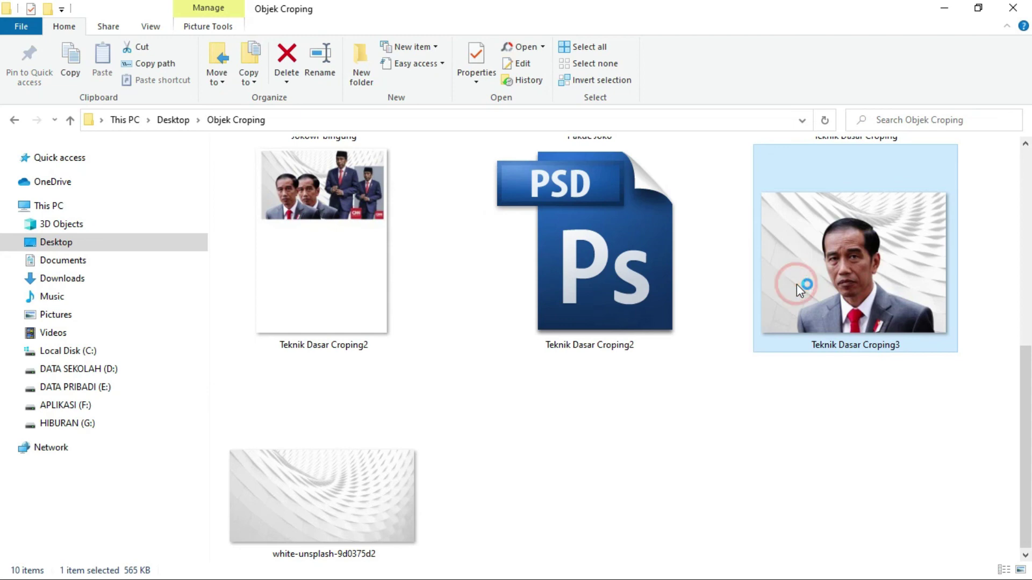